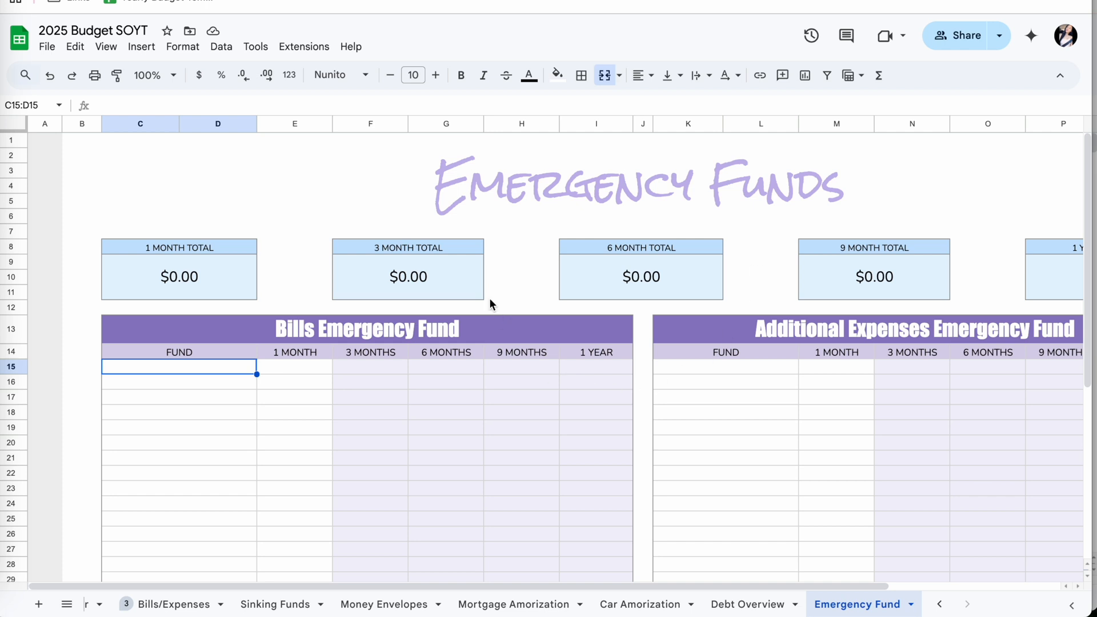
- Examine the Emergency Funds sheet's layout, from the 1 month to 1 year total boxes down to both fund tables and their totals rows
scroll(489, 301, down, 2)
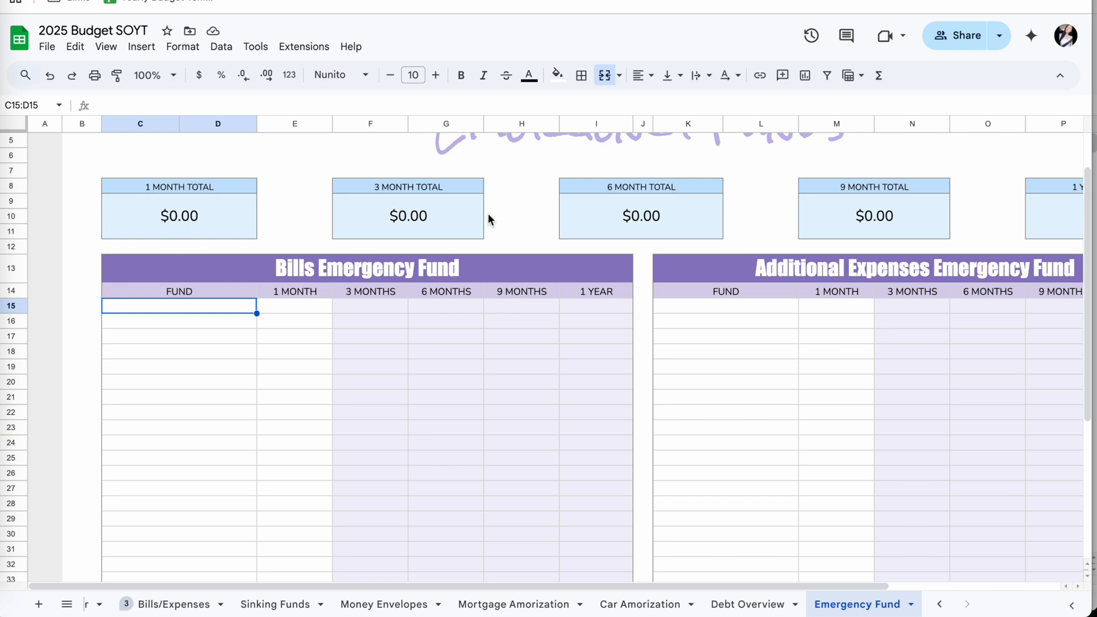
scroll(606, 227, up, 2)
scroll(607, 228, right, 2)
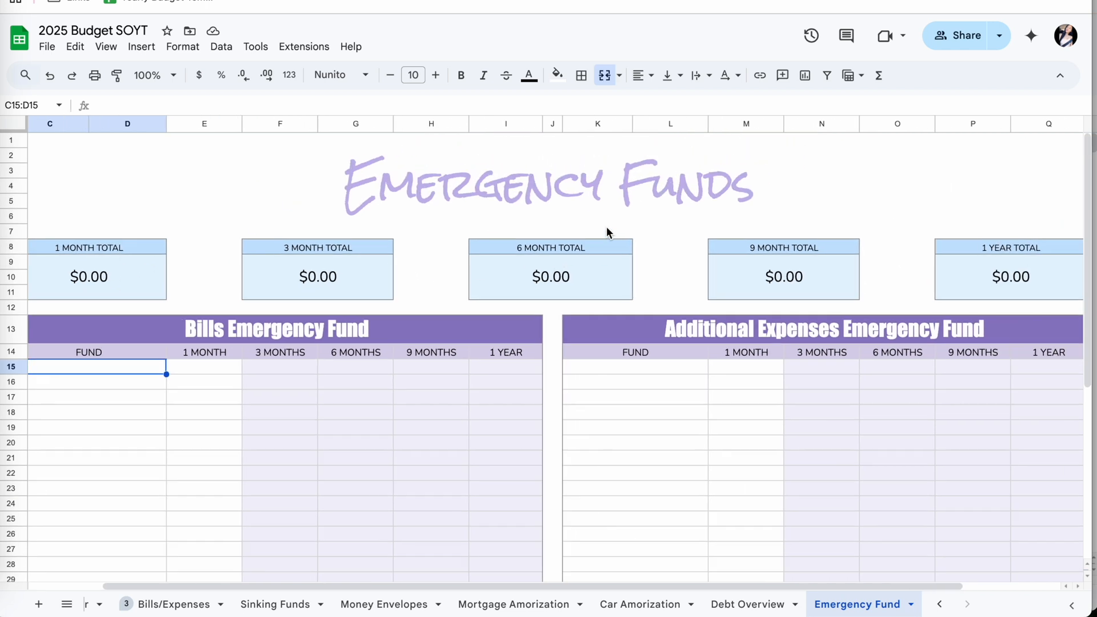
scroll(606, 227, left, 2)
scroll(607, 227, down, 2)
scroll(607, 228, right, 1)
scroll(607, 231, down, 2)
scroll(607, 231, right, 1)
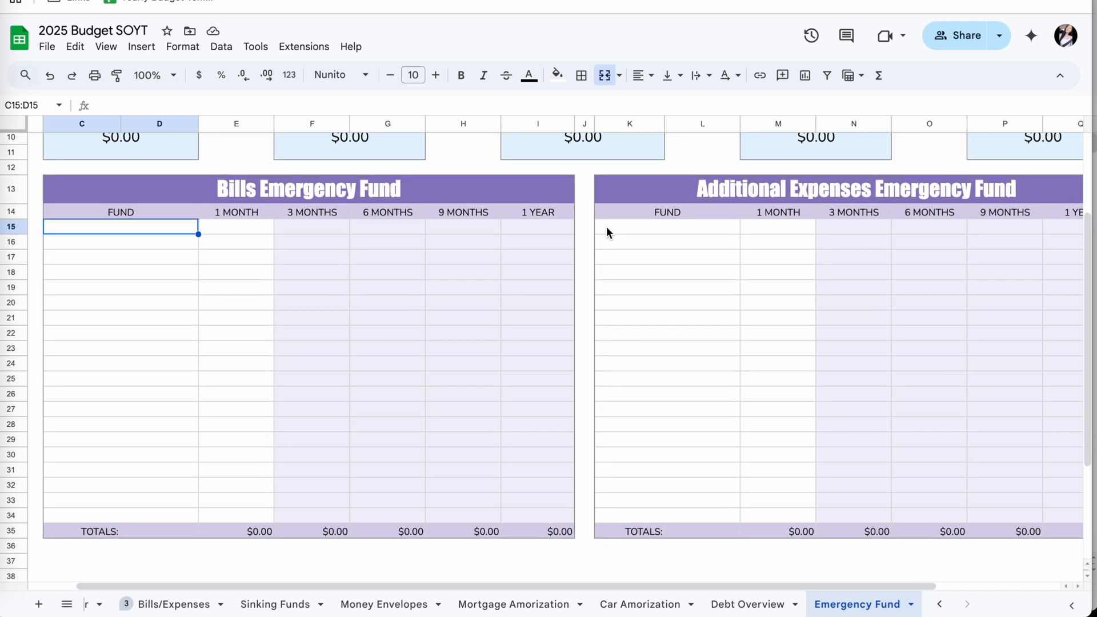
scroll(605, 228, up, 5)
scroll(606, 229, left, 1)
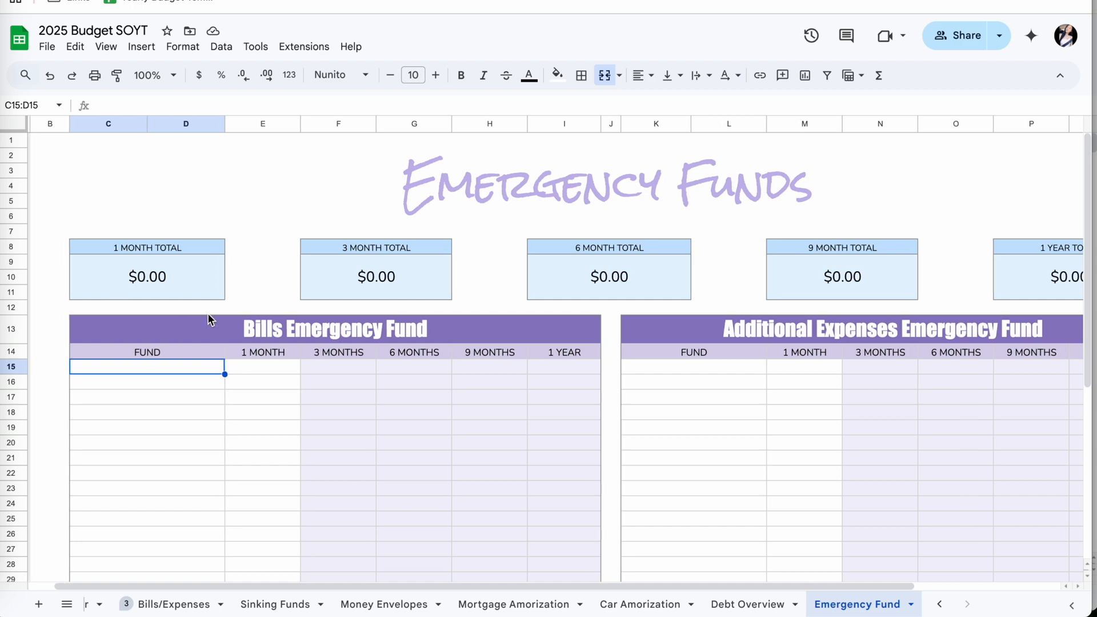
scroll(207, 319, left, 1)
scroll(207, 319, down, 3)
scroll(208, 315, right, 2)
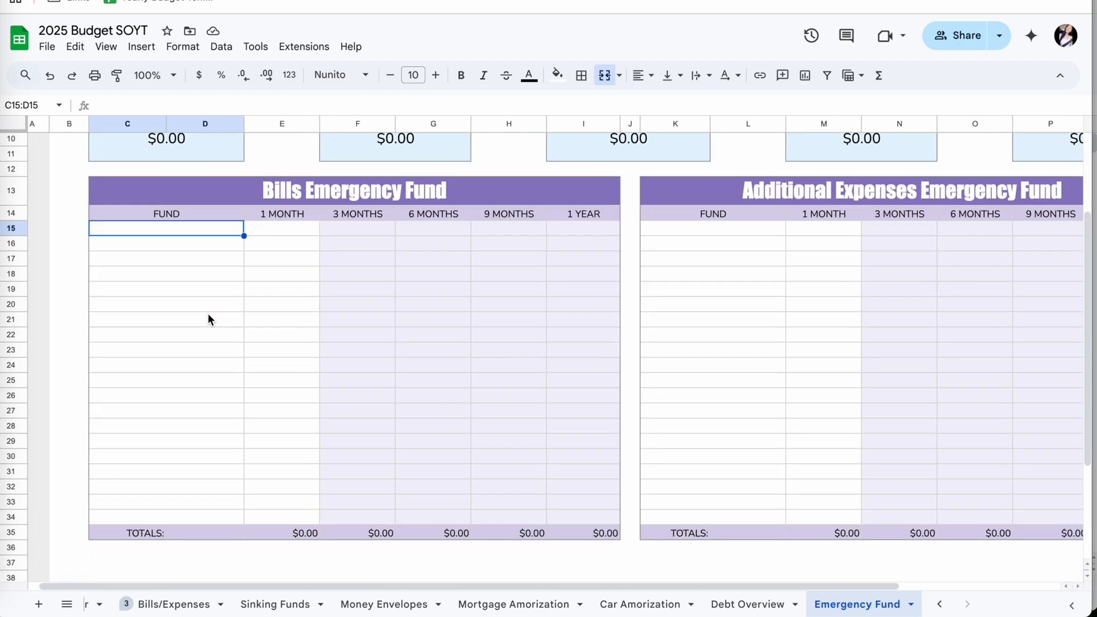
scroll(208, 319, up, 3)
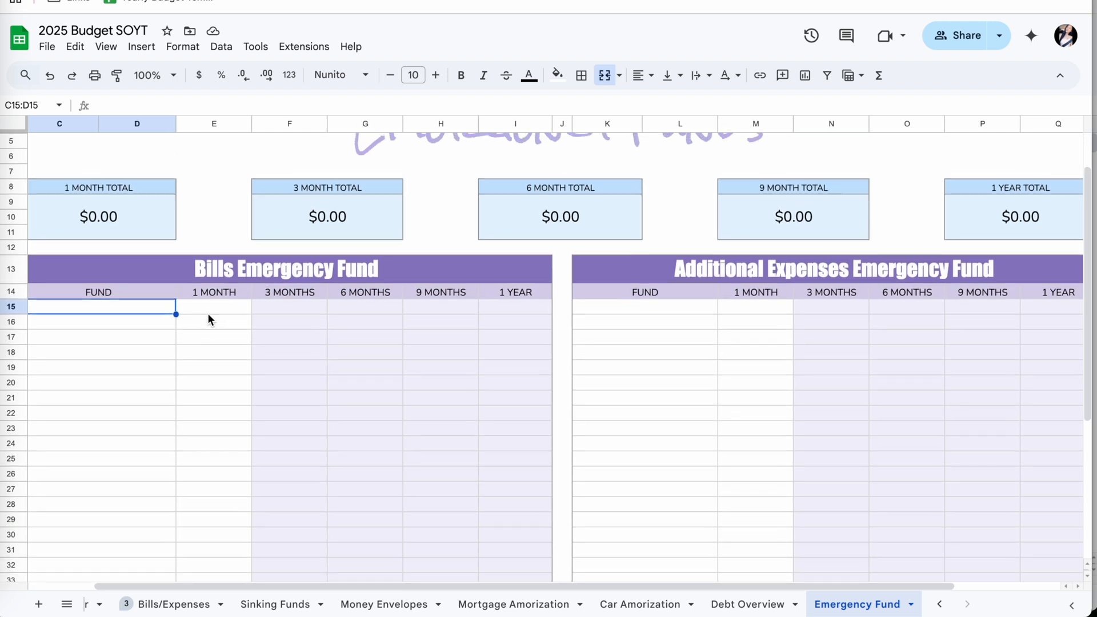
scroll(207, 318, left, 1)
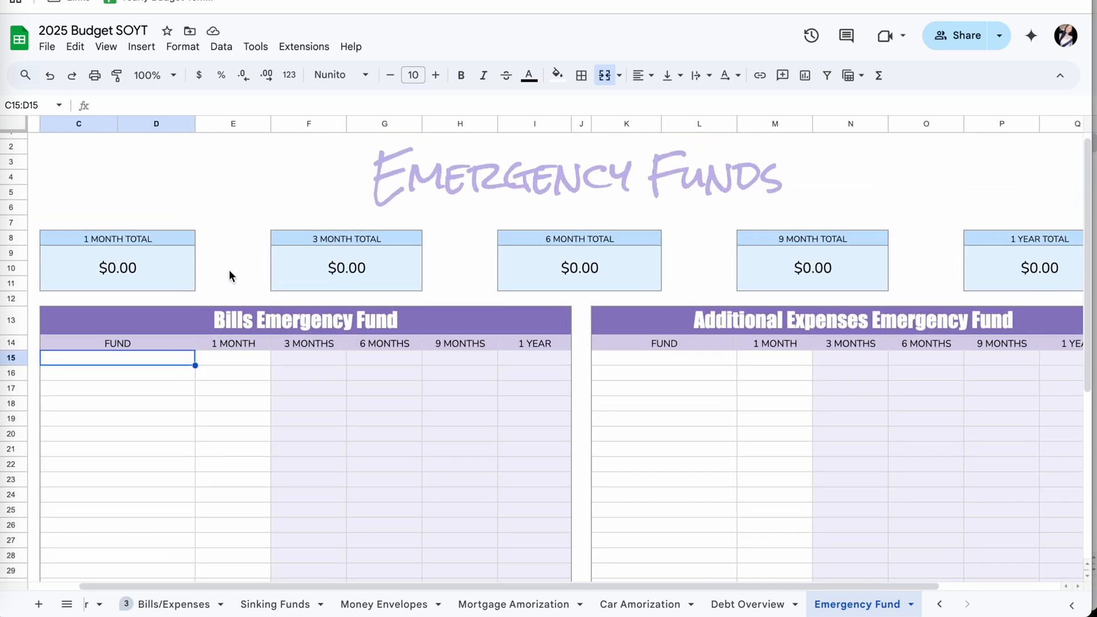
scroll(229, 276, left, 2)
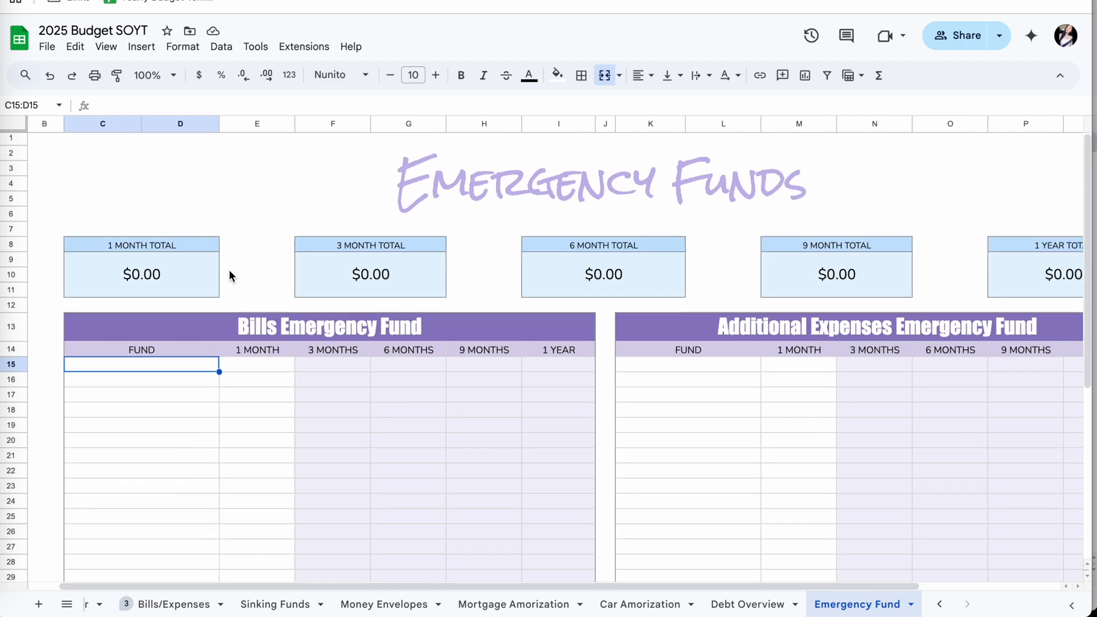
scroll(229, 276, up, 1)
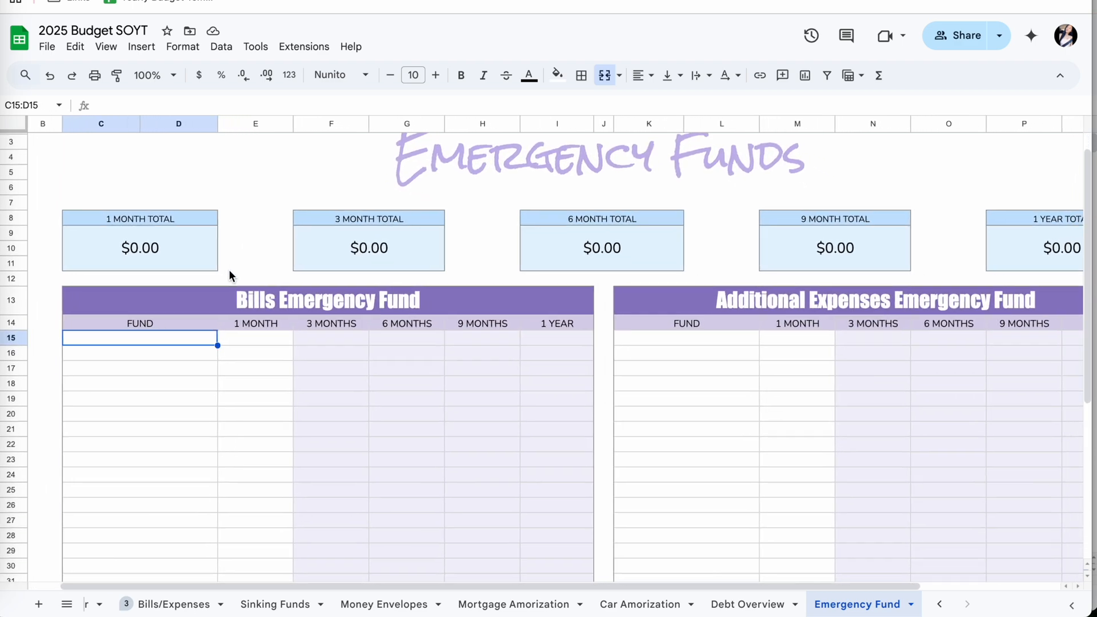
scroll(229, 269, right, 1)
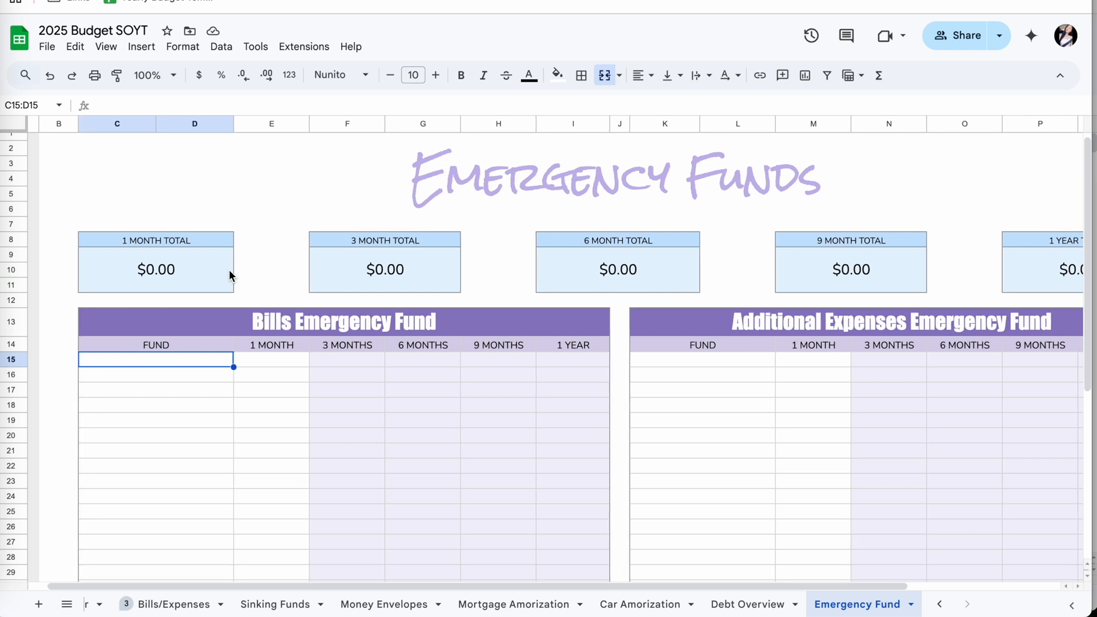
scroll(229, 270, left, 1)
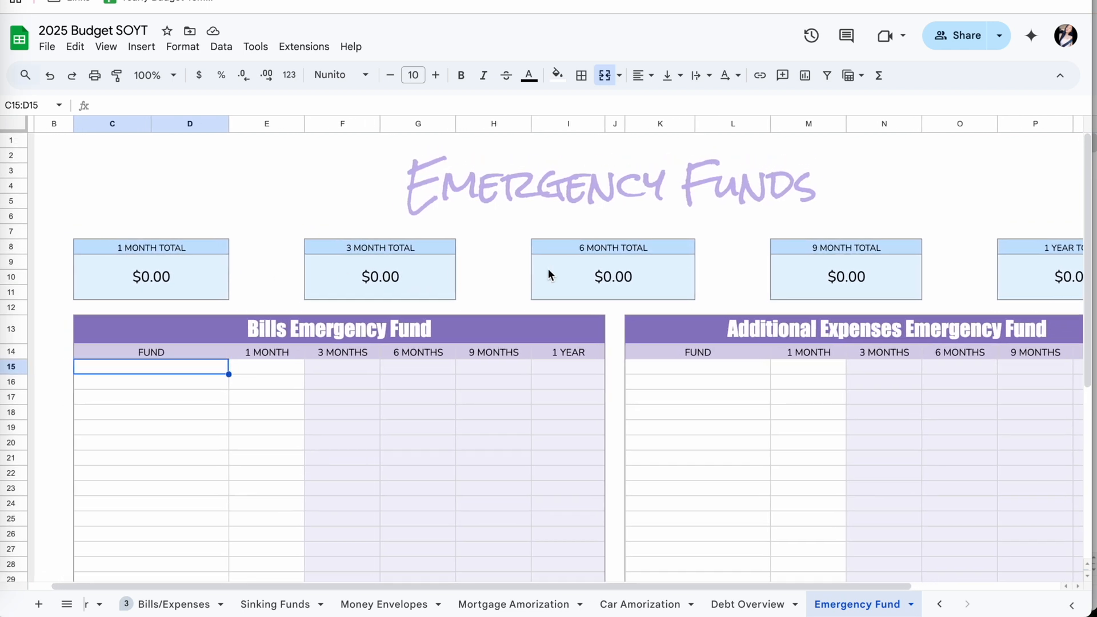
scroll(618, 300, down, 5)
scroll(619, 300, up, 4)
scroll(619, 301, down, 3)
scroll(619, 301, up, 4)
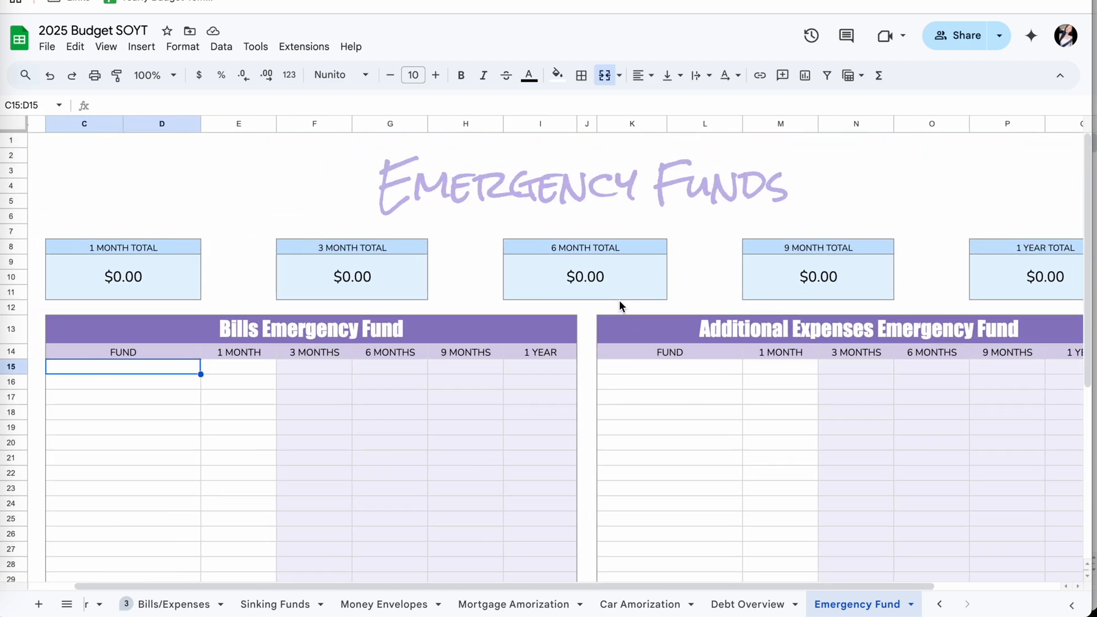
scroll(517, 206, down, 3)
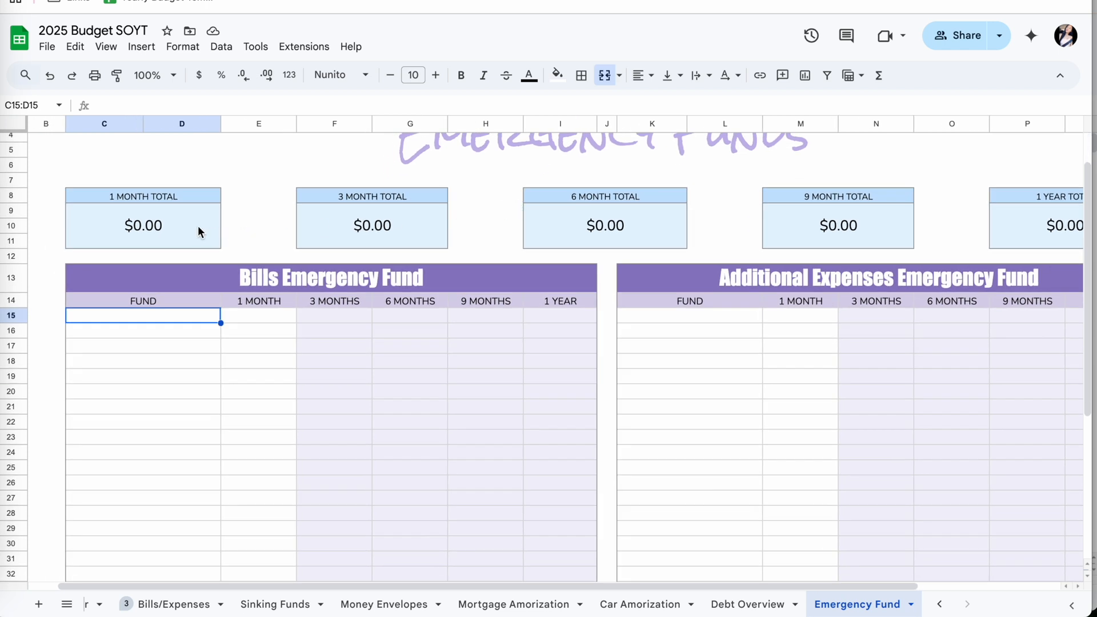
- Inspect the 6 month, 9 month and 1 year total boxes and the formulas behind them
click(601, 216)
click(821, 234)
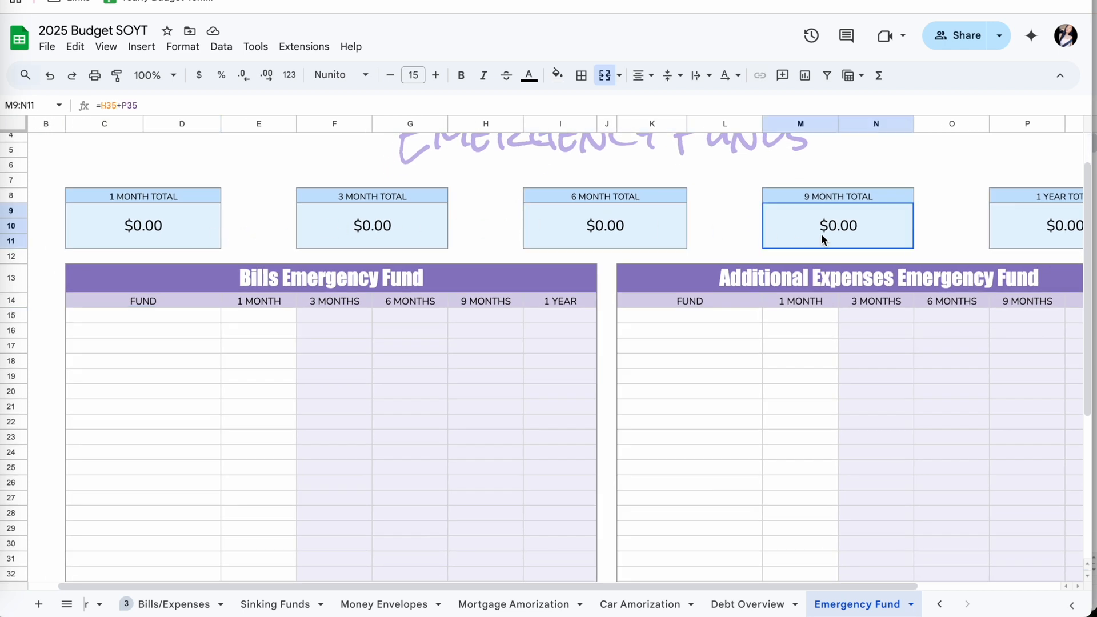
scroll(822, 234, right, 2)
scroll(822, 234, up, 1)
click(961, 254)
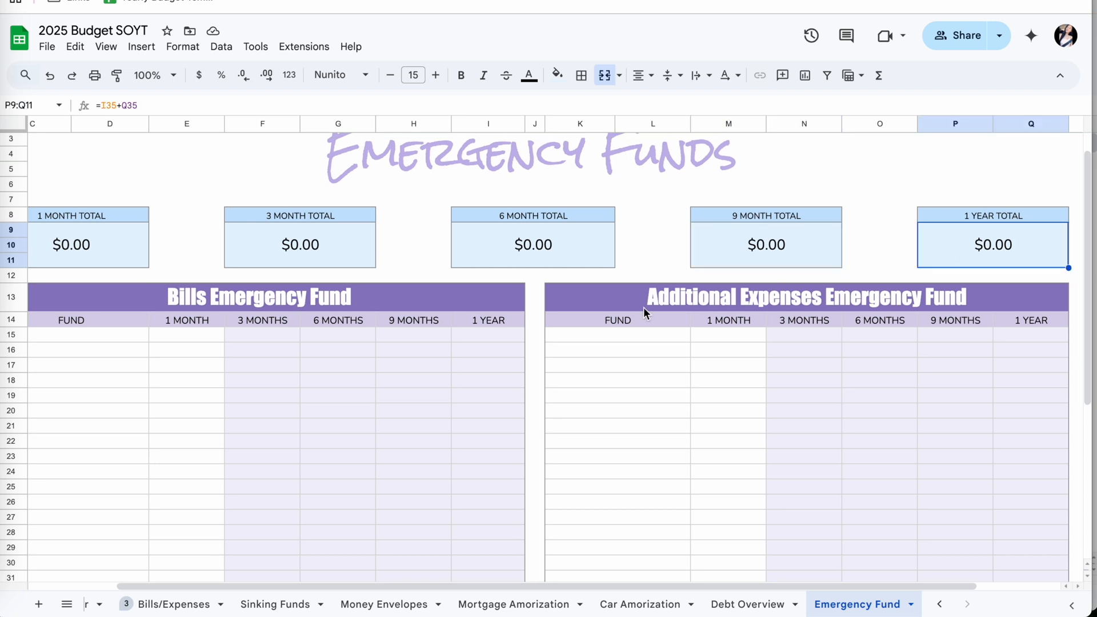
- Inspect the Bills and Additional Expenses table headings and the formula totalling the Bills table's 1 month column
scroll(673, 247, down, 2)
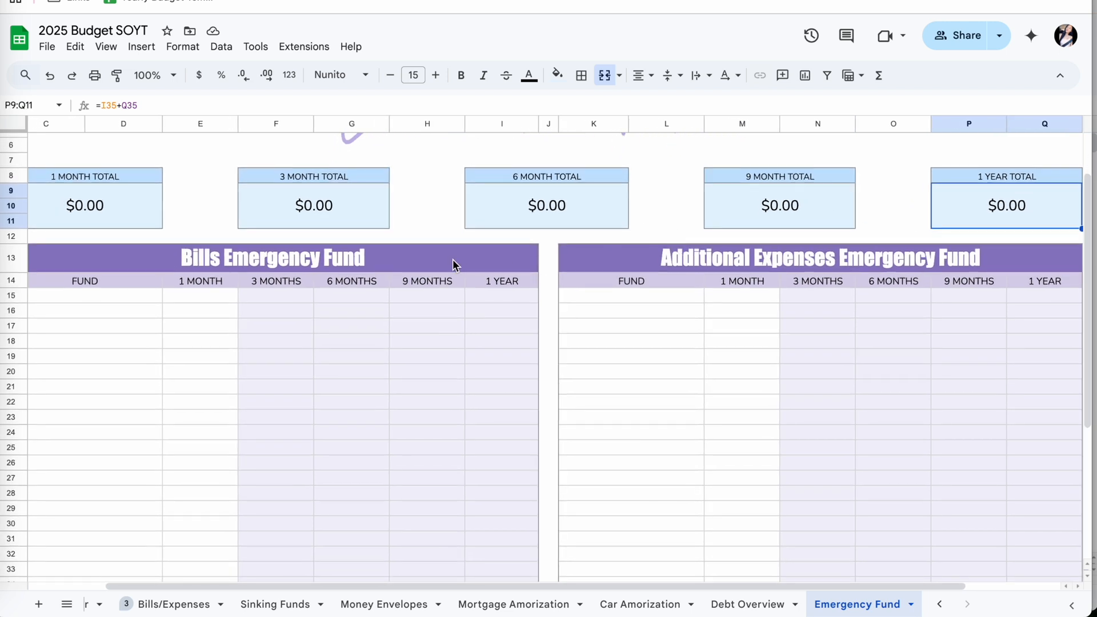
click(451, 263)
click(618, 262)
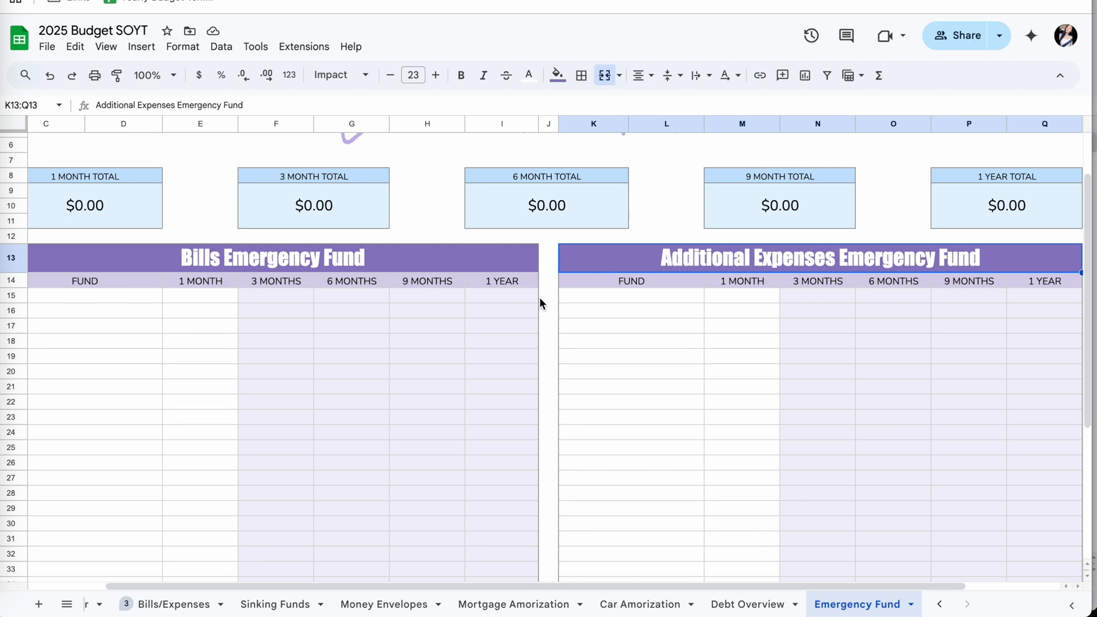
scroll(539, 297, down, 3)
scroll(400, 308, up, 1)
scroll(400, 308, left, 1)
click(279, 311)
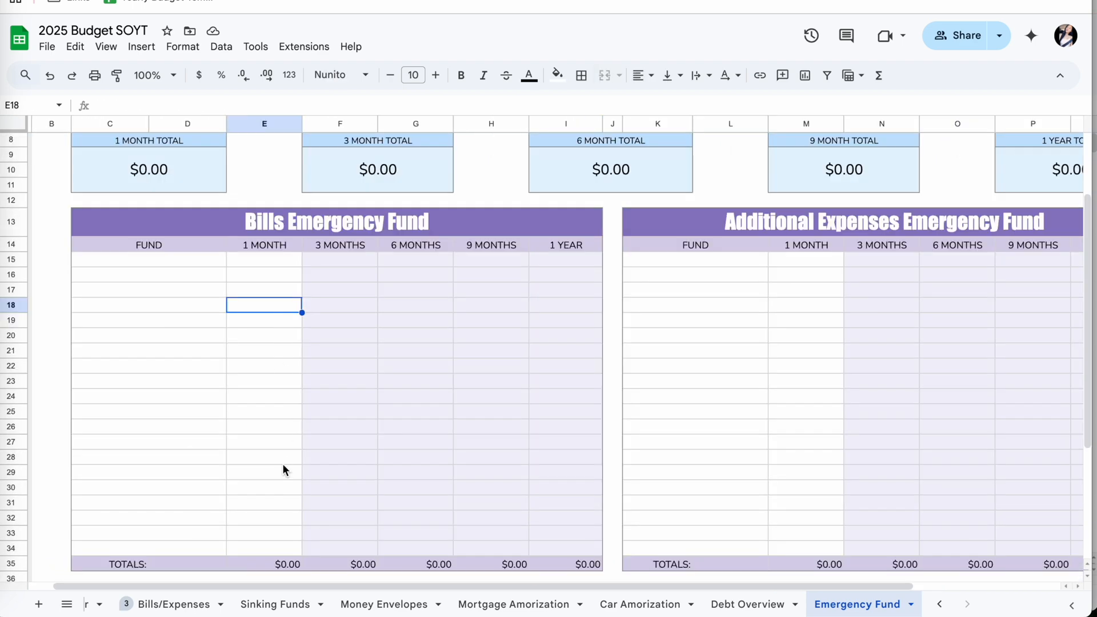
click(272, 561)
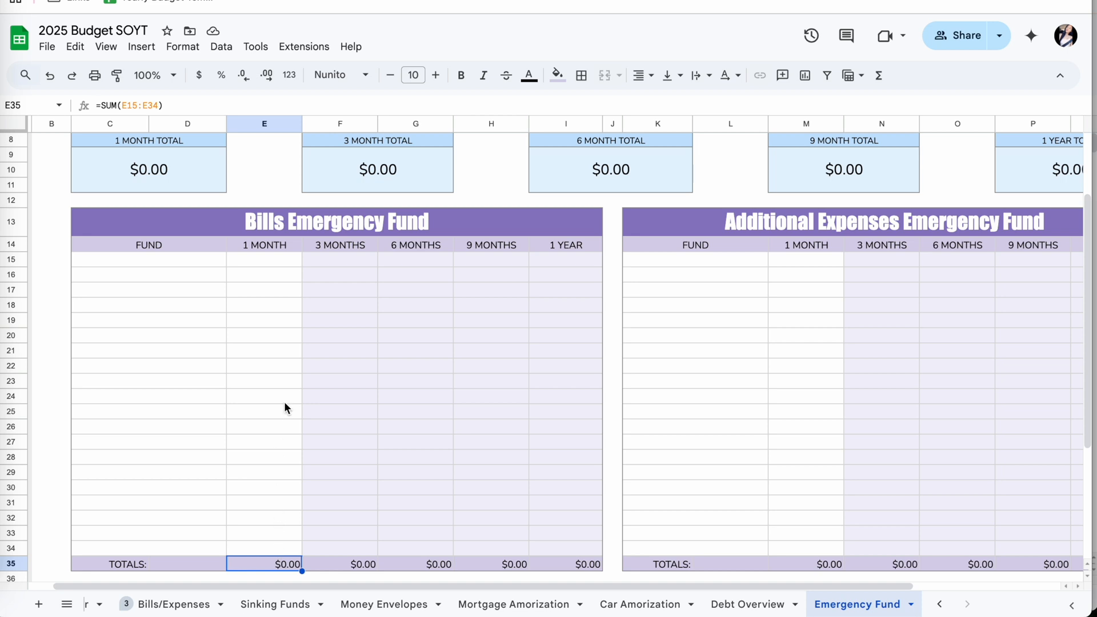
click(751, 279)
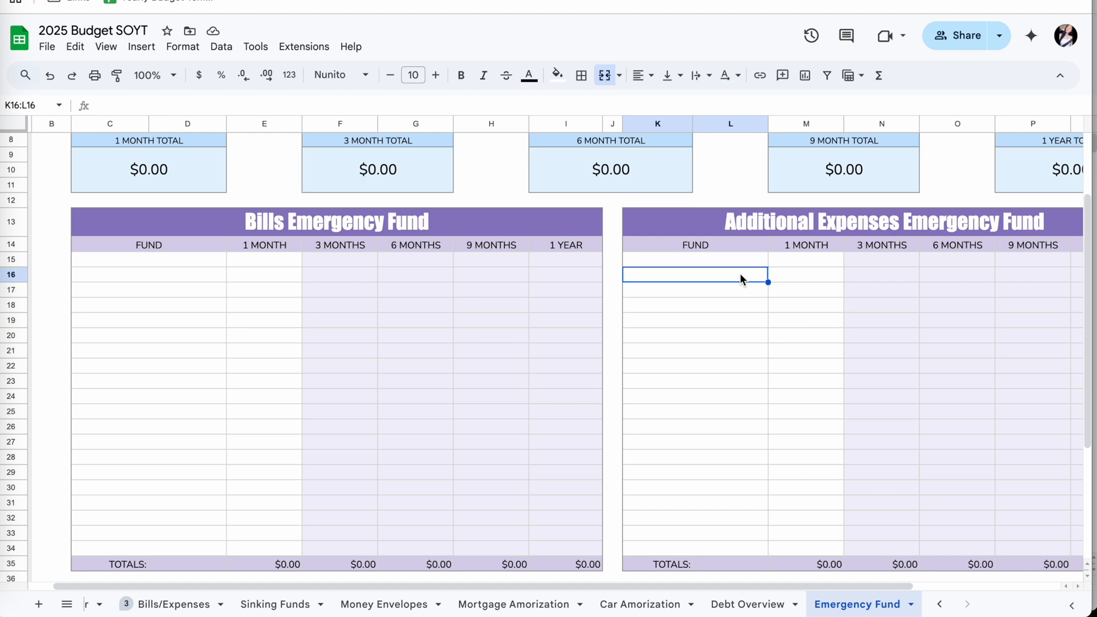
click(759, 412)
click(763, 472)
click(757, 368)
click(748, 304)
click(750, 276)
click(748, 261)
click(744, 277)
click(743, 303)
click(742, 337)
click(734, 379)
click(724, 321)
click(729, 277)
click(729, 261)
click(735, 337)
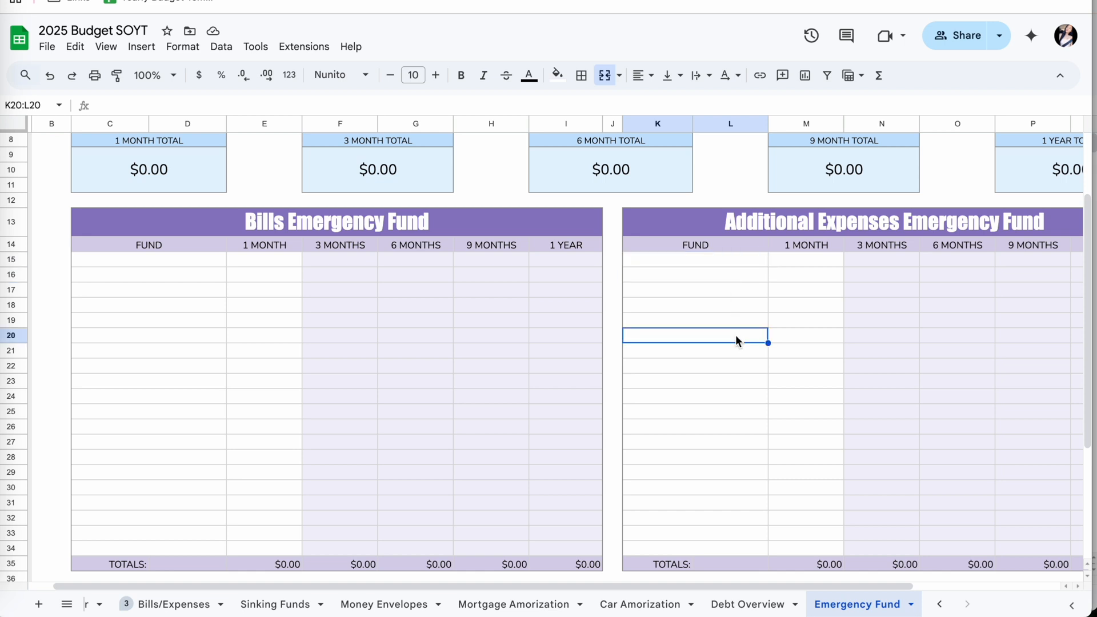
click(185, 323)
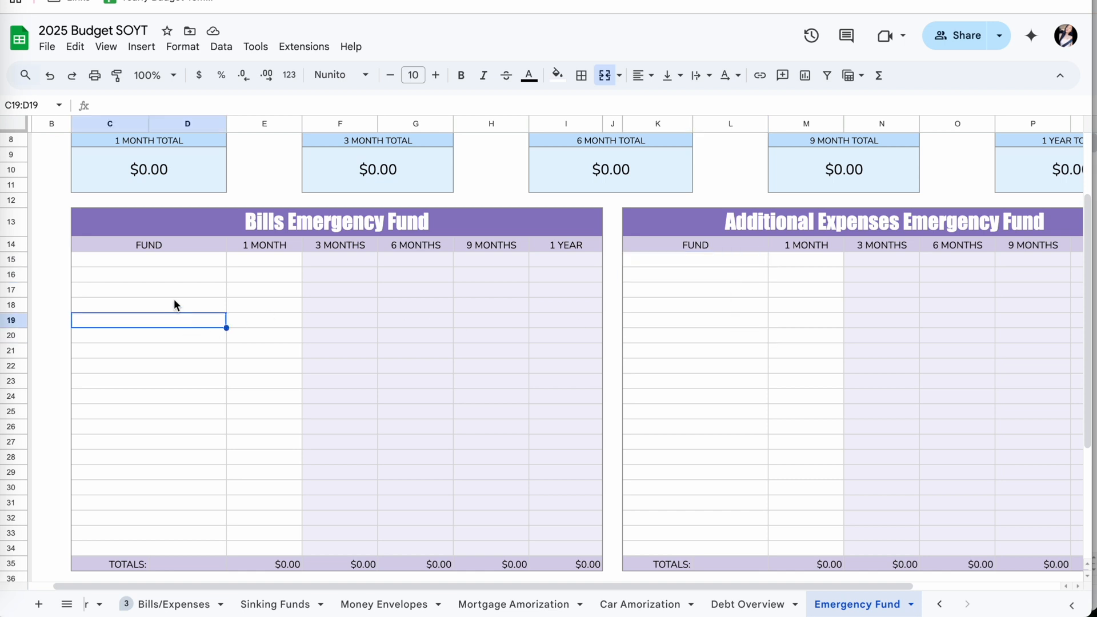
click(174, 304)
click(233, 303)
click(200, 303)
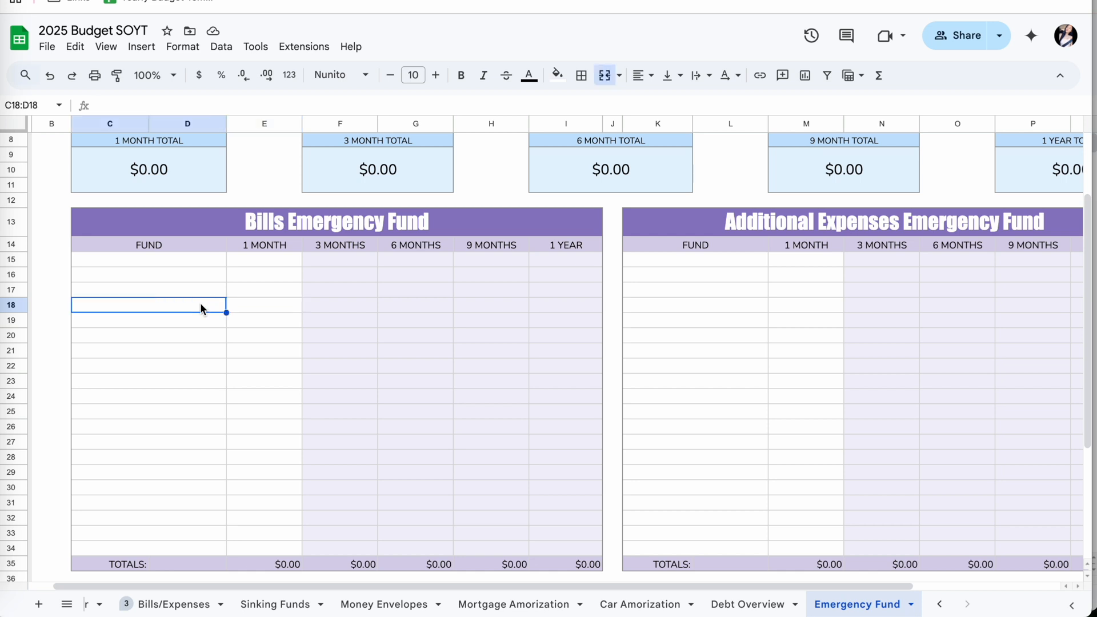
click(246, 303)
click(198, 307)
click(252, 312)
click(209, 308)
click(690, 325)
click(176, 309)
click(719, 294)
click(195, 299)
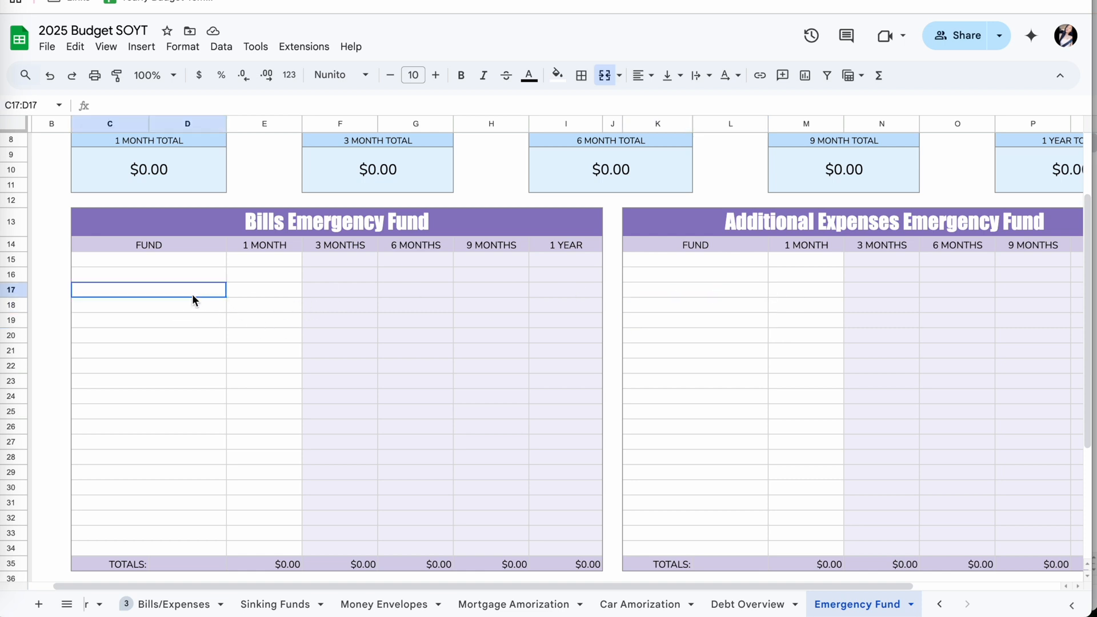
- Review the fund entry rows of the Bills Emergency Fund table, from row 15 to row 34
scroll(192, 296, down, 2)
scroll(193, 296, right, 1)
click(666, 248)
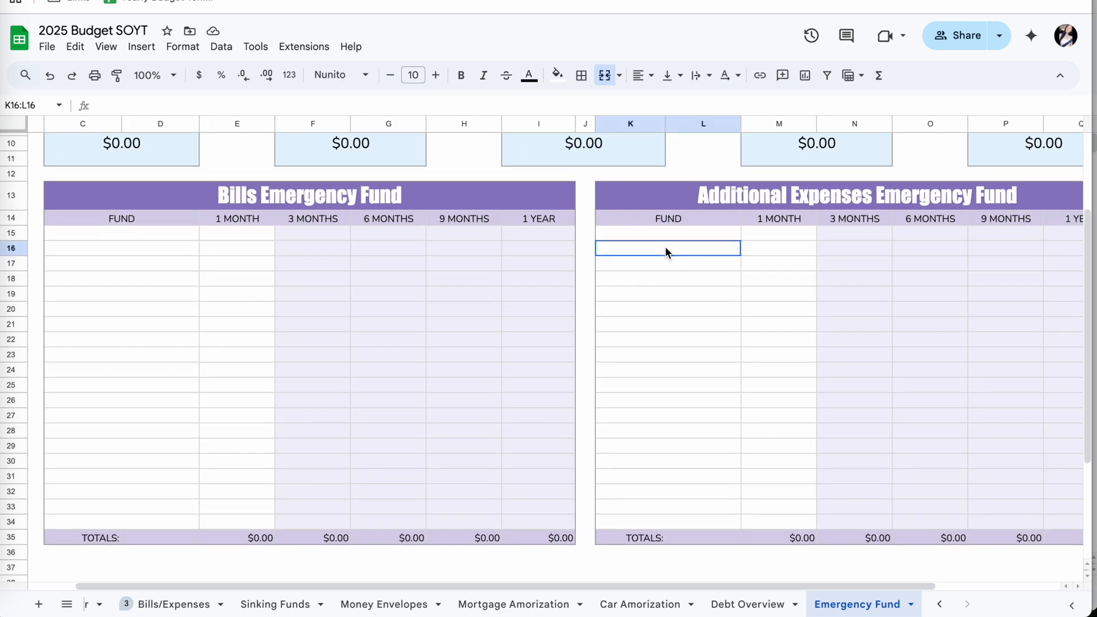
click(136, 235)
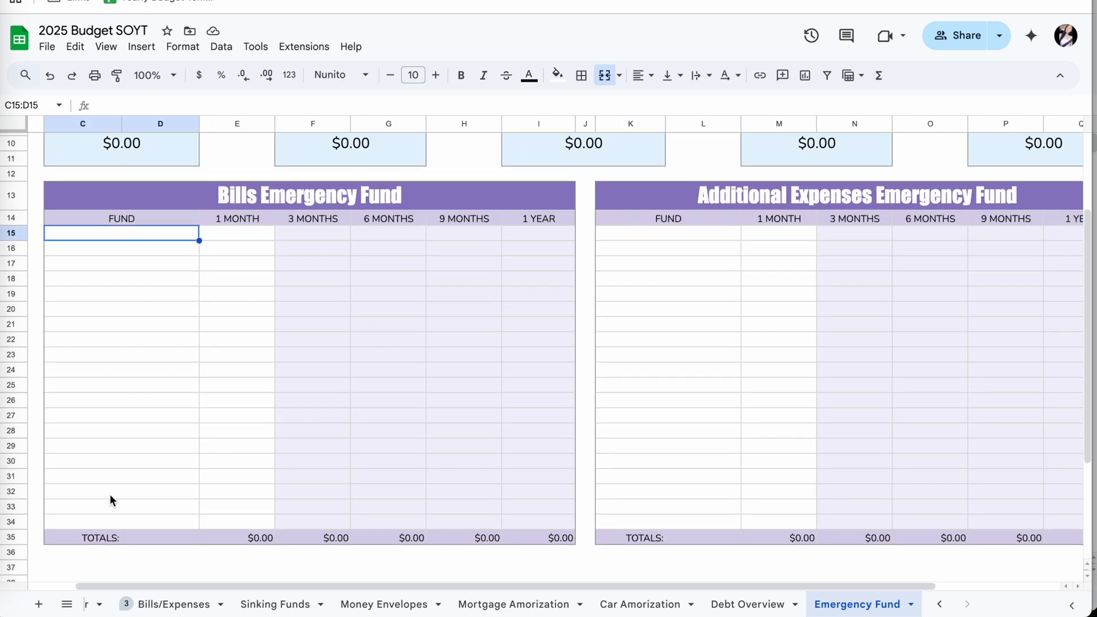
click(84, 521)
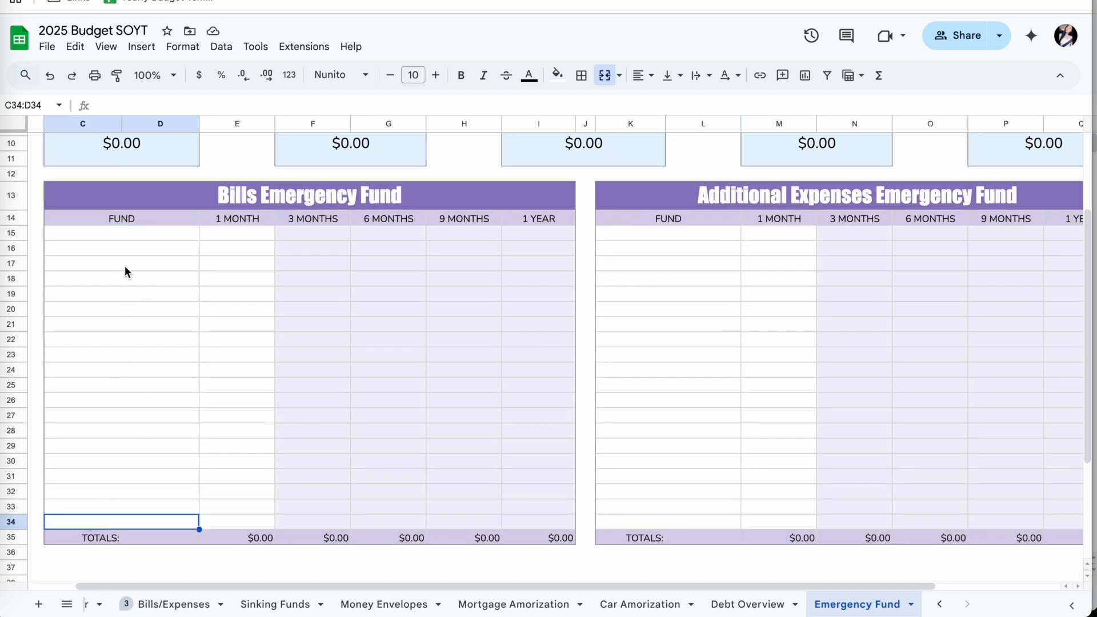
click(97, 235)
click(94, 520)
- Insert one row above row 19 across both emergency fund tables
click(20, 295)
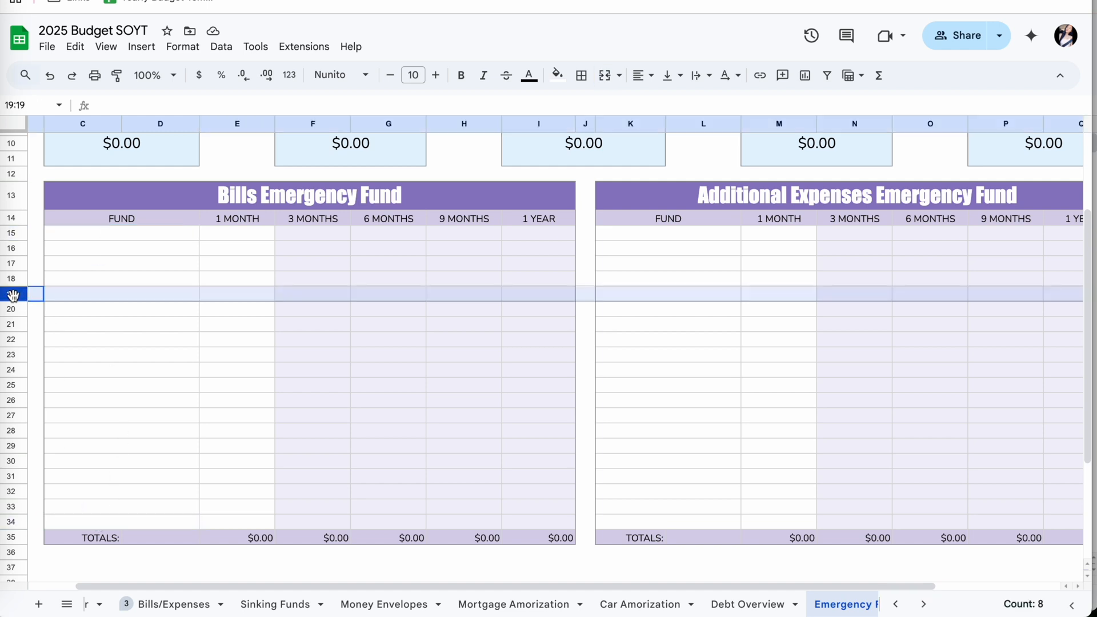
scroll(23, 294, left, 2)
right_click(23, 296)
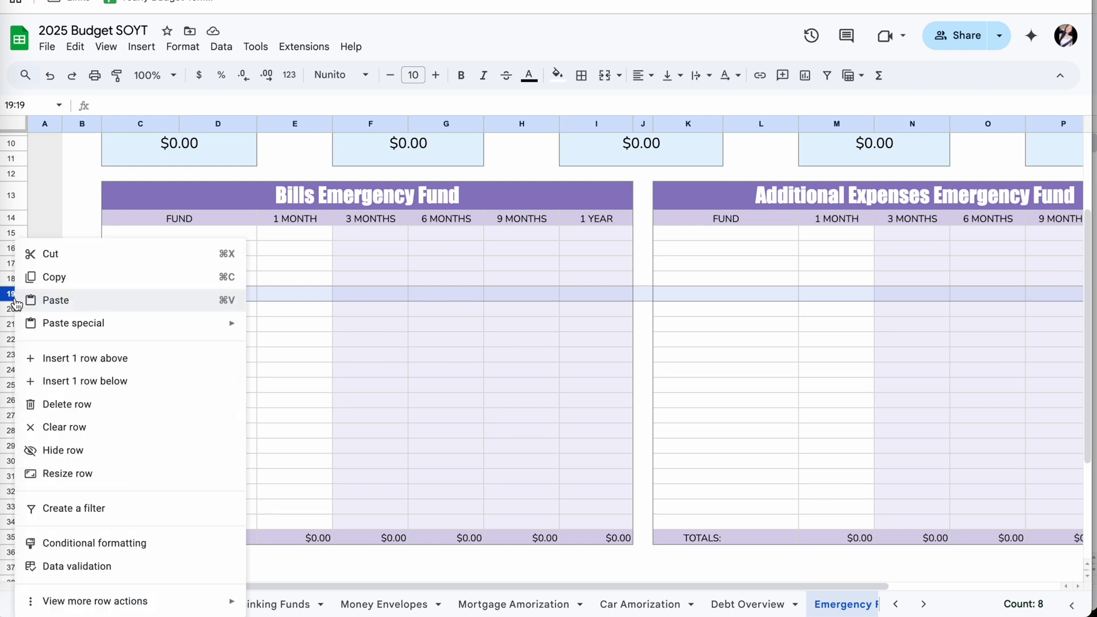
click(80, 358)
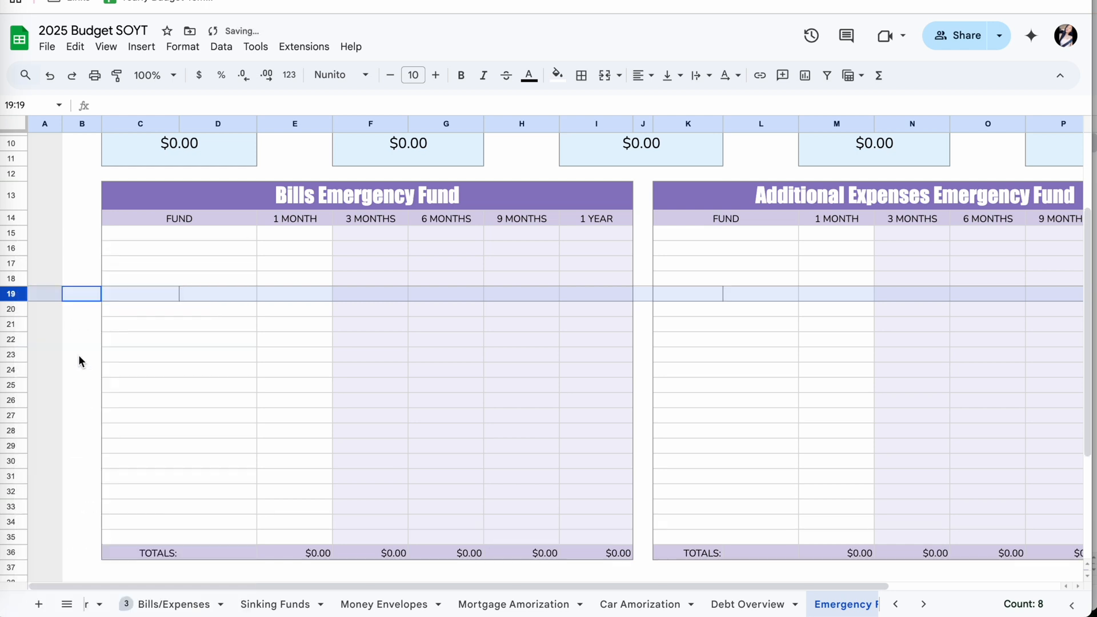
click(194, 341)
click(159, 283)
click(170, 293)
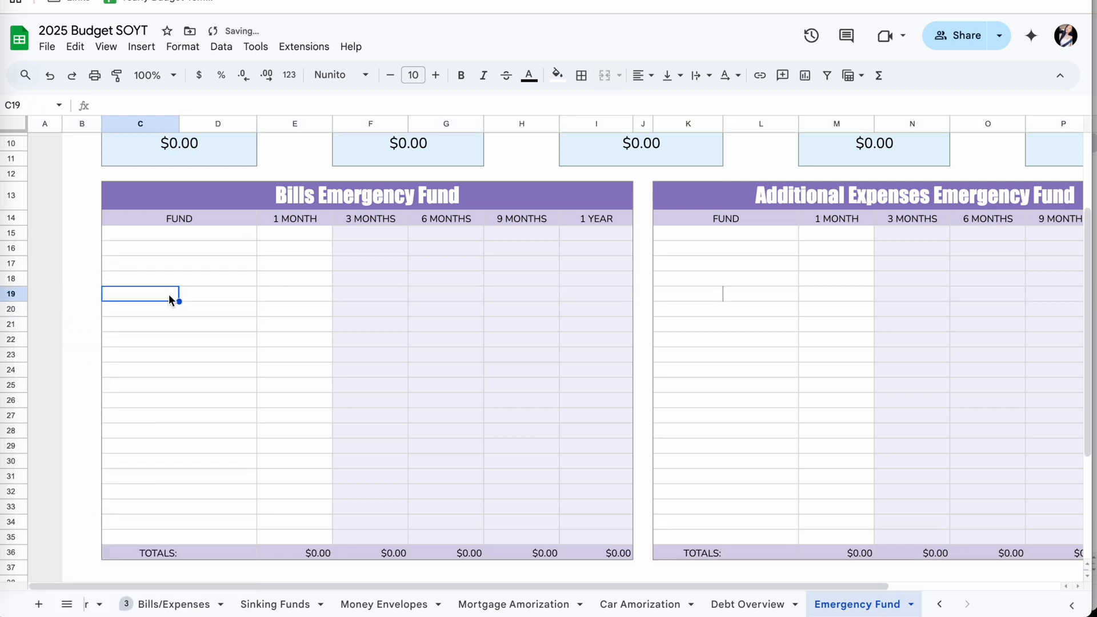
- Insert a second additional row above row 19 in the emergency fund tables
right_click(22, 294)
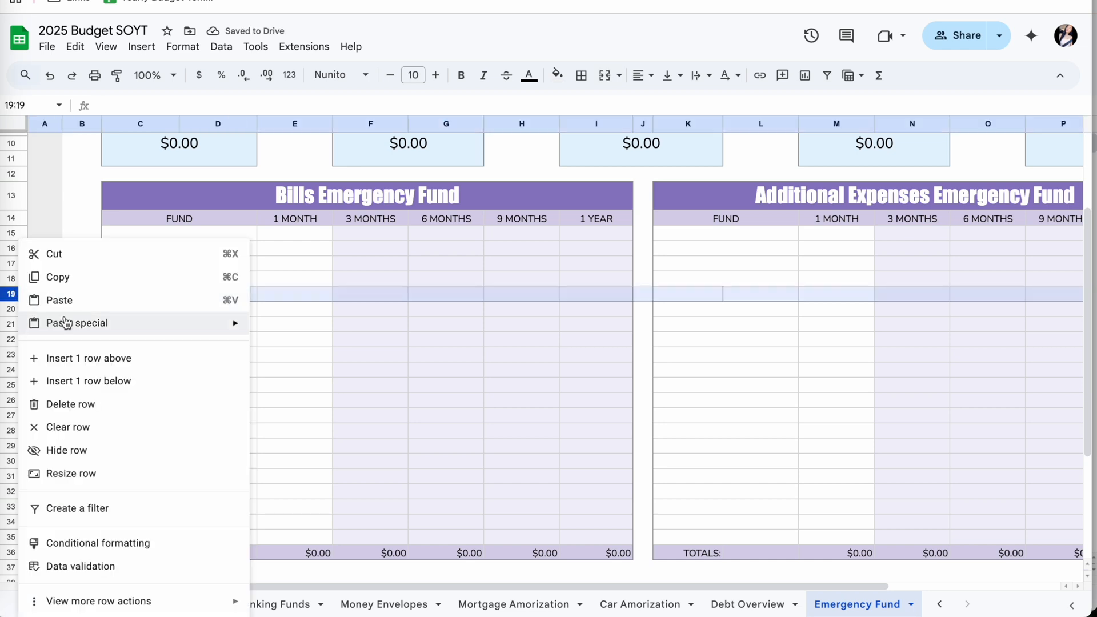
click(80, 359)
click(191, 327)
click(154, 292)
- Fill the merged fund cell C18:D18 down through row 21 so the inserted rows in the Bills table are merged too
click(203, 279)
drag(257, 286, 251, 323)
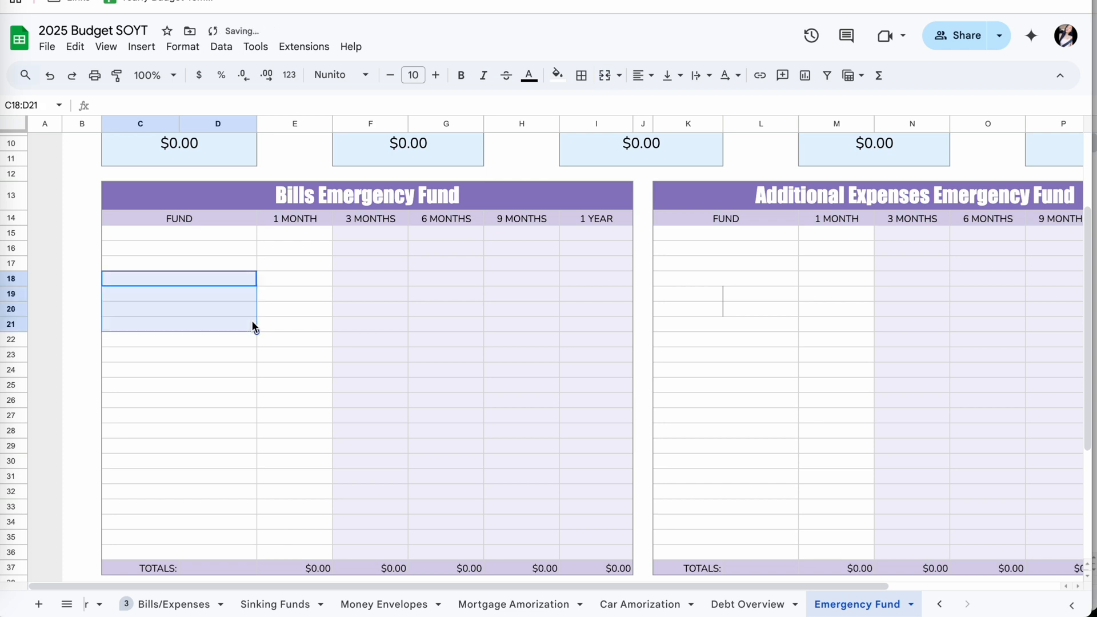
click(251, 341)
click(237, 282)
click(239, 294)
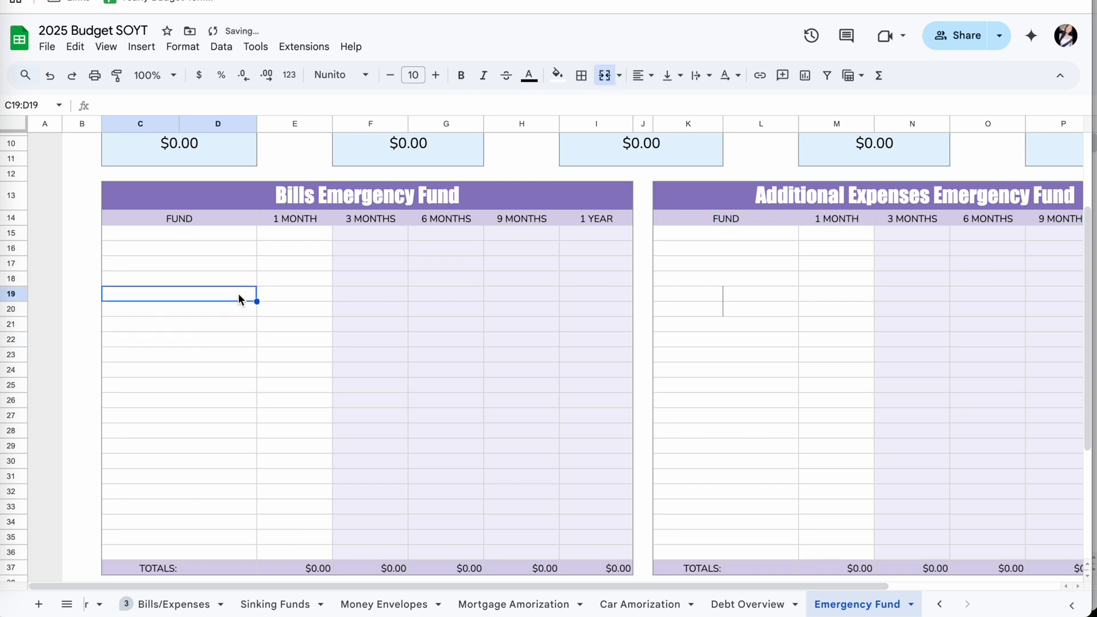
- Fill the merged fund cell K18:L18 down through row 20 in the Additional Expenses table to merge the inserted rows
click(763, 279)
drag(798, 286, 793, 312)
click(780, 296)
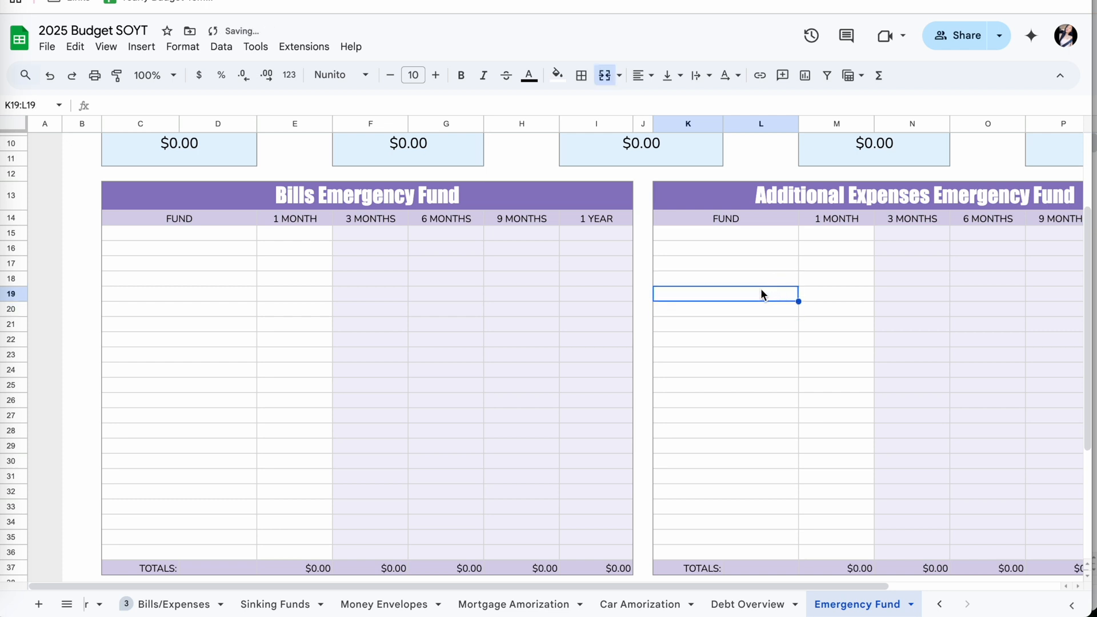
- Undo the merged-cell fills in both emergency fund tables and the insertion of the two extra rows
click(750, 309)
click(753, 281)
click(752, 312)
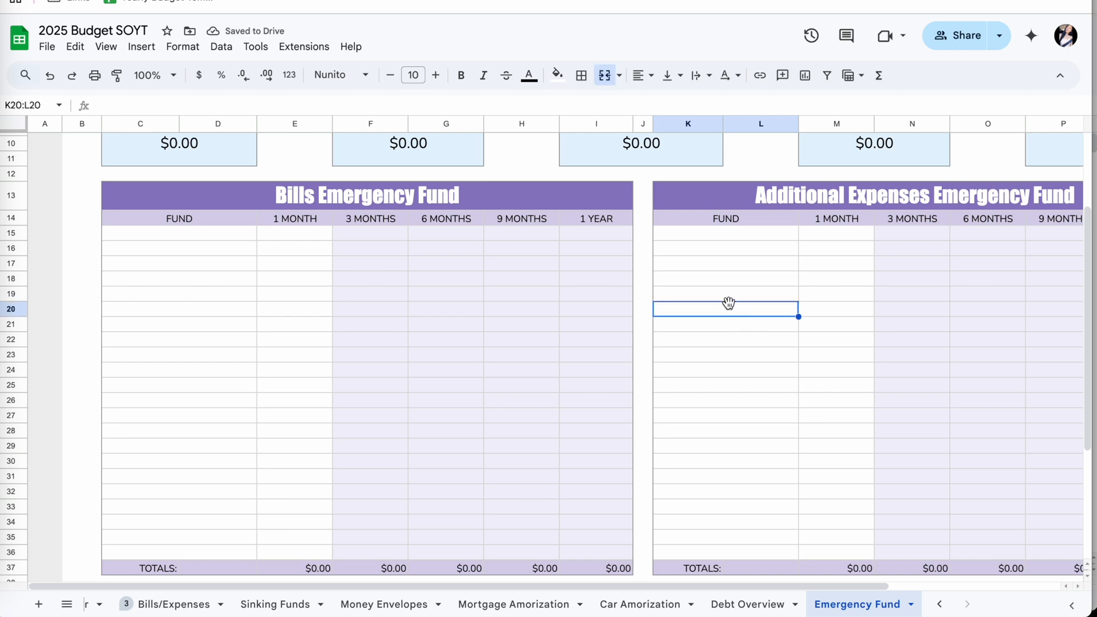
click(51, 79)
click(51, 79)
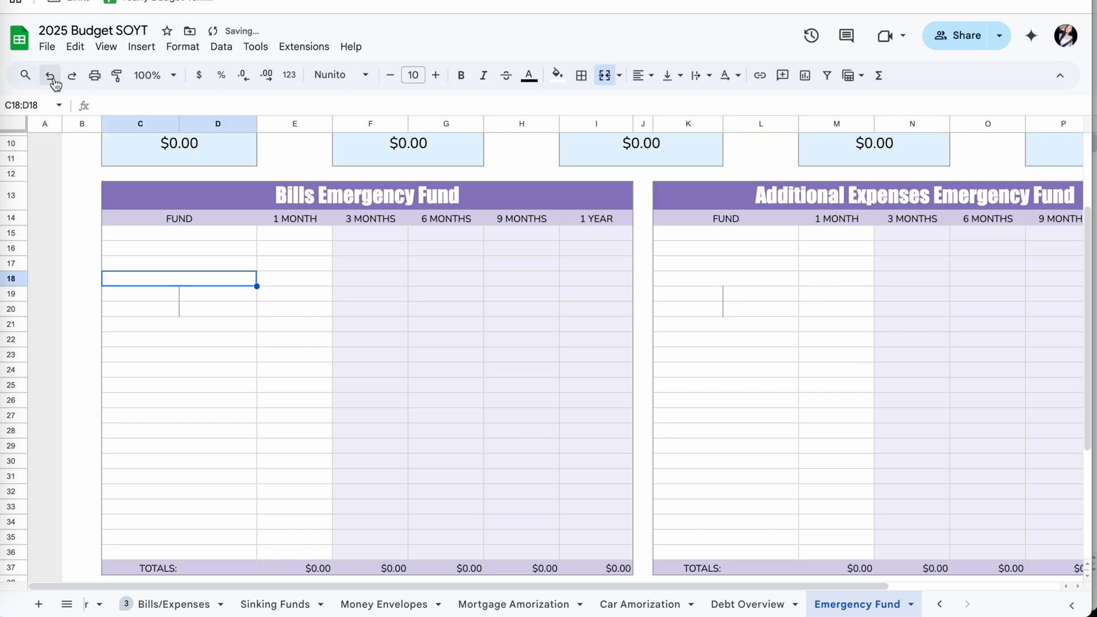
click(52, 79)
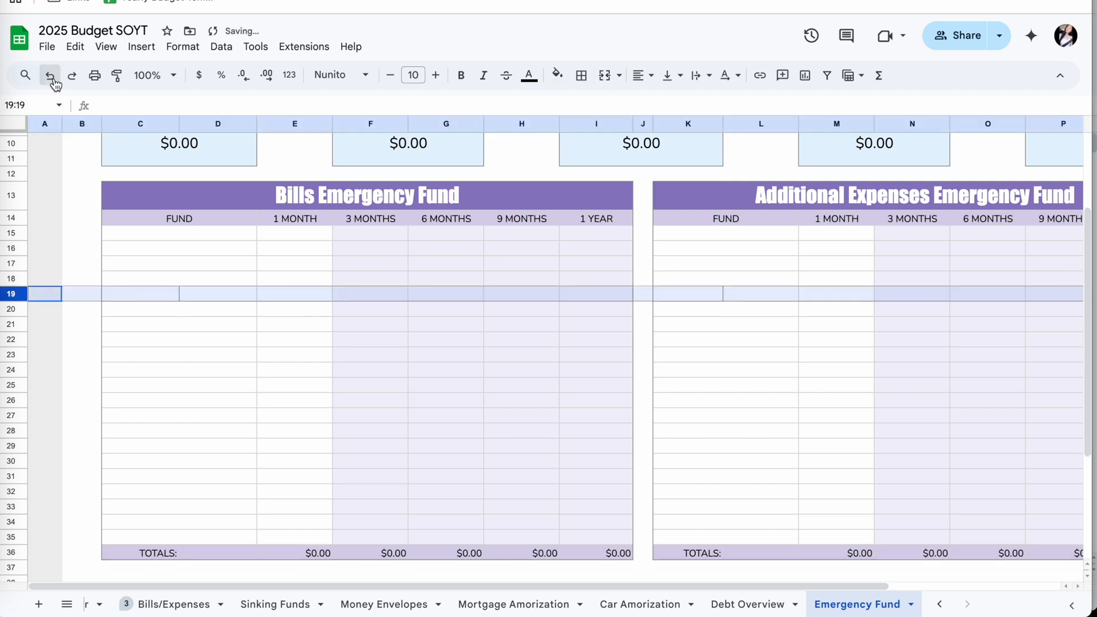
click(52, 80)
click(200, 317)
drag(237, 317, 236, 316)
right_click(223, 501)
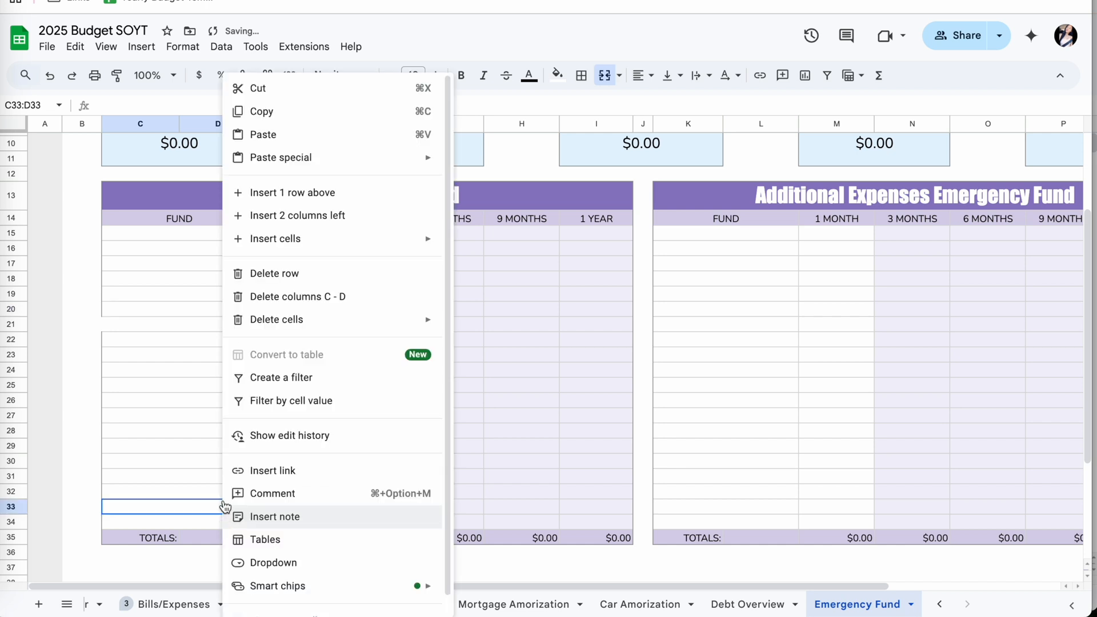
click(166, 329)
click(220, 266)
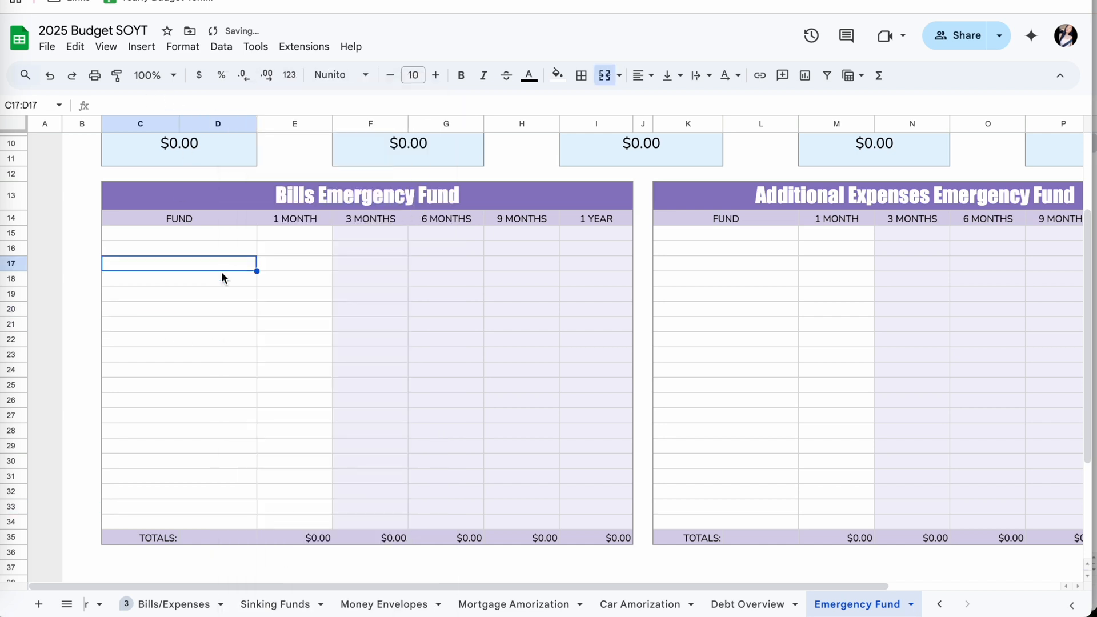
click(11, 340)
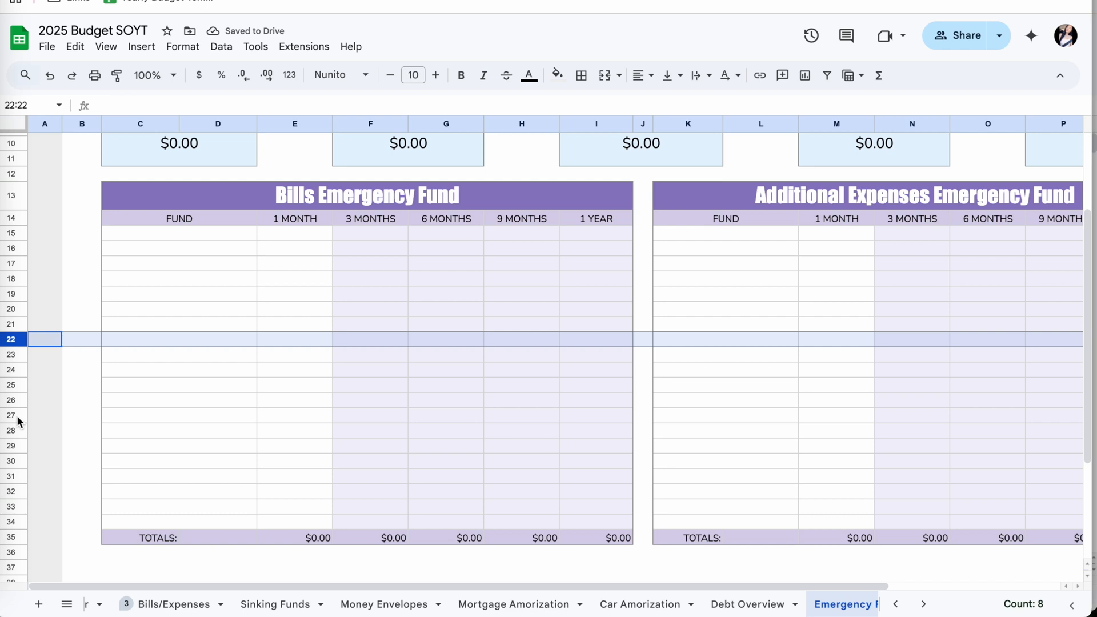
click(13, 417)
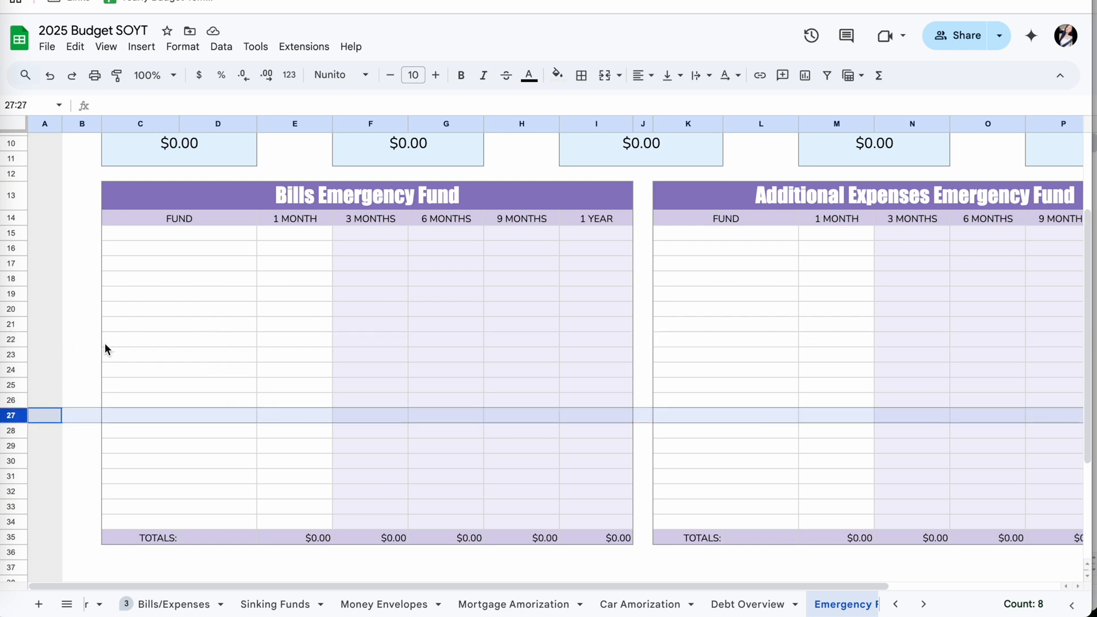
scroll(180, 324, up, 1)
scroll(179, 324, right, 1)
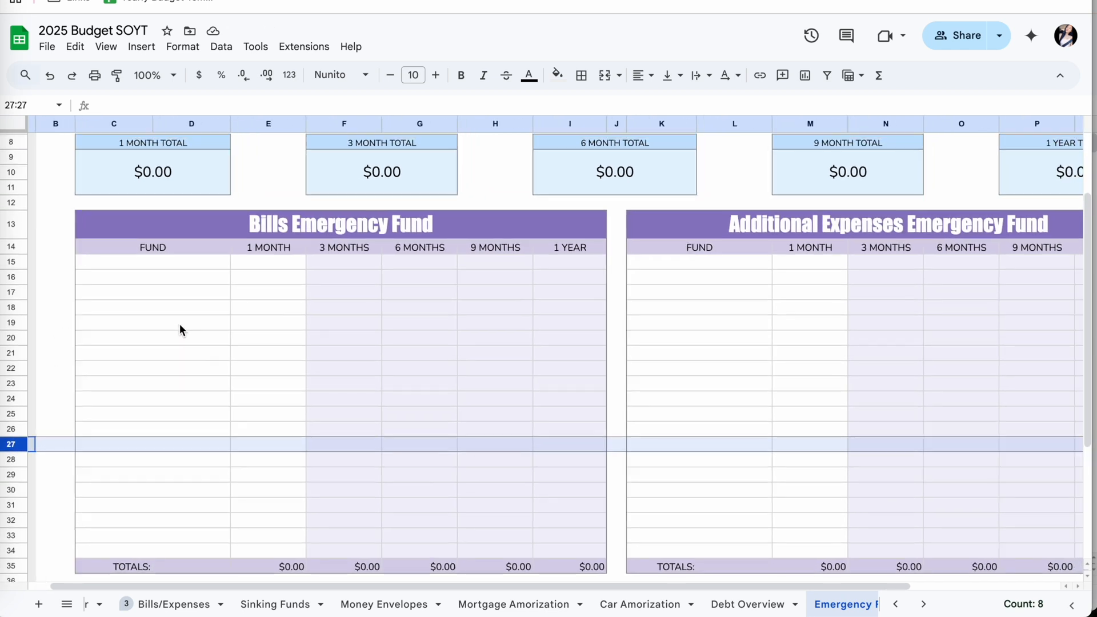
scroll(206, 283, up, 1)
scroll(206, 282, left, 1)
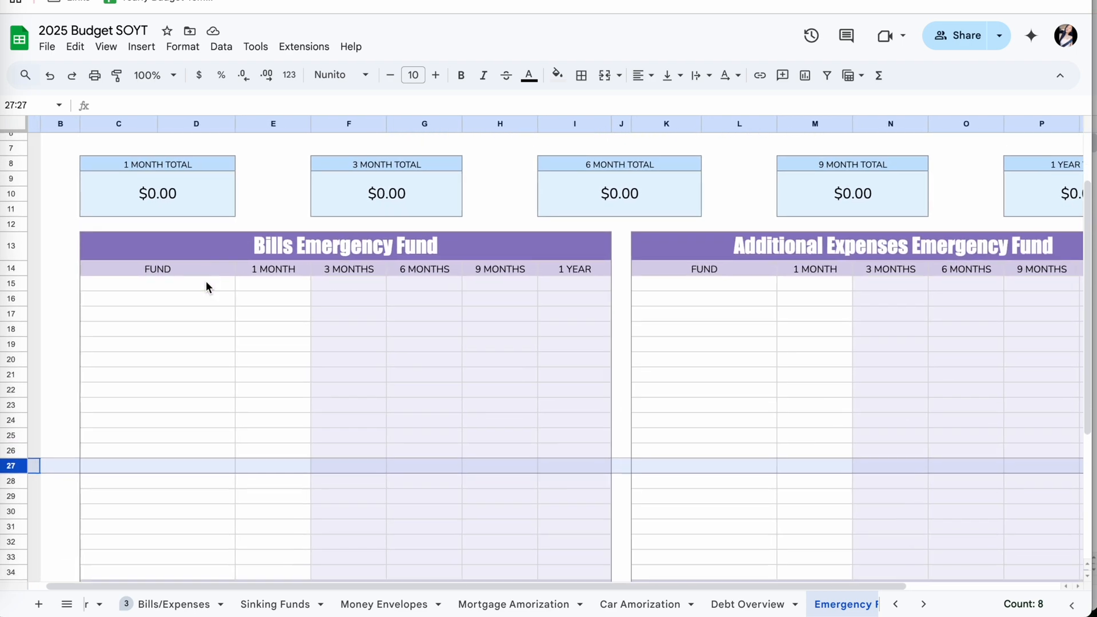
scroll(274, 302, down, 1)
scroll(274, 302, right, 1)
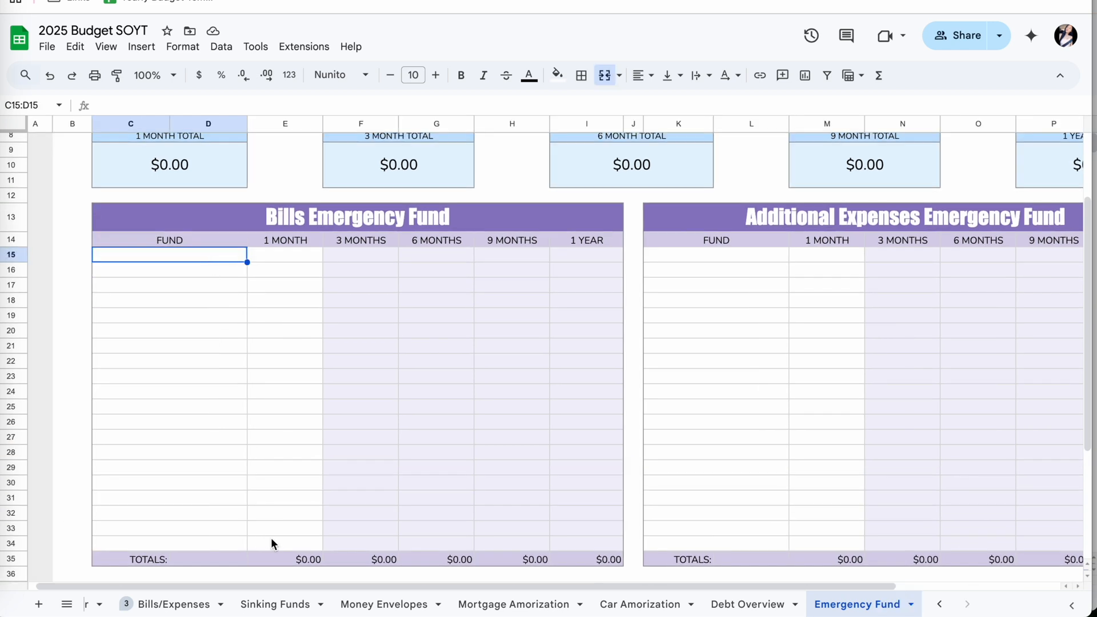
- Examine the Bills Emergency Fund table's entry cells, the 1 month total's formula and the formulas in the 3 months to 1 year columns
click(275, 543)
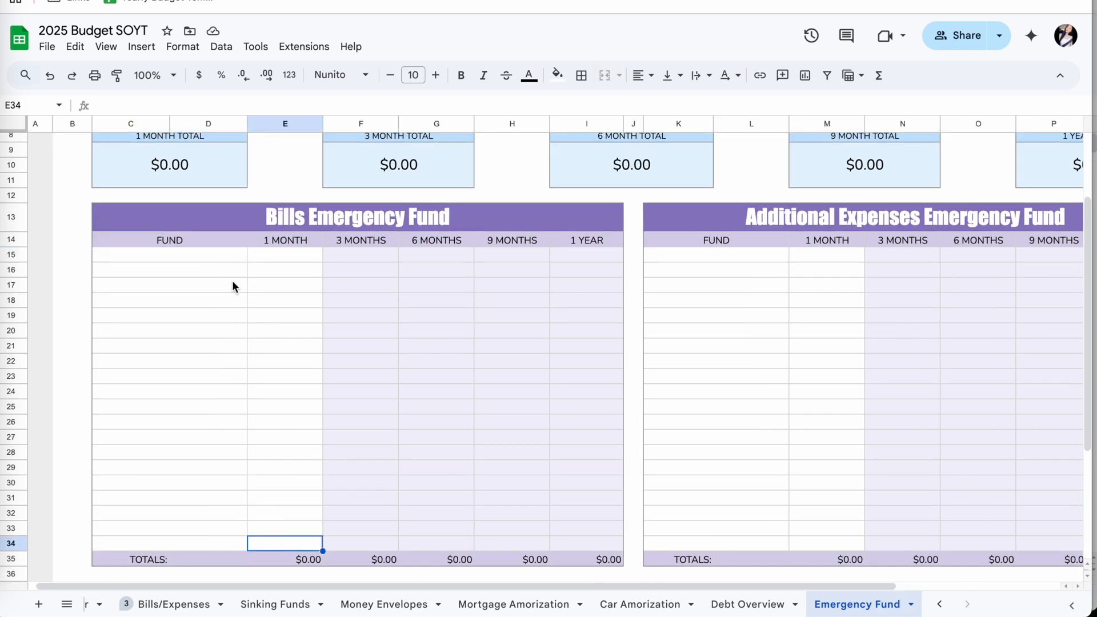
click(226, 257)
click(282, 527)
click(286, 542)
click(218, 172)
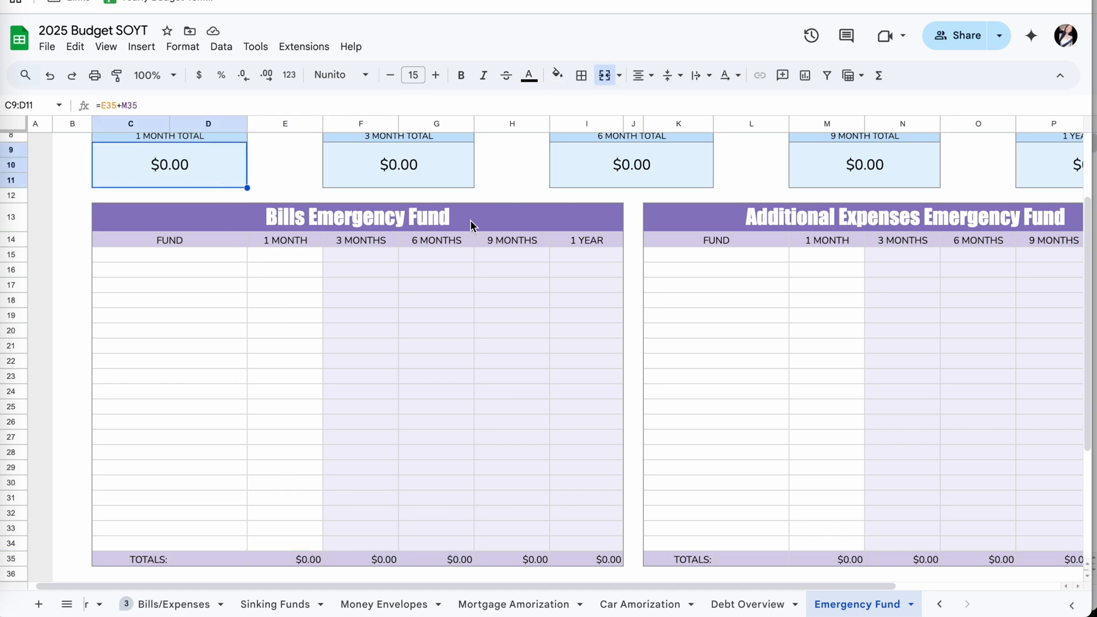
click(446, 184)
click(386, 260)
click(512, 327)
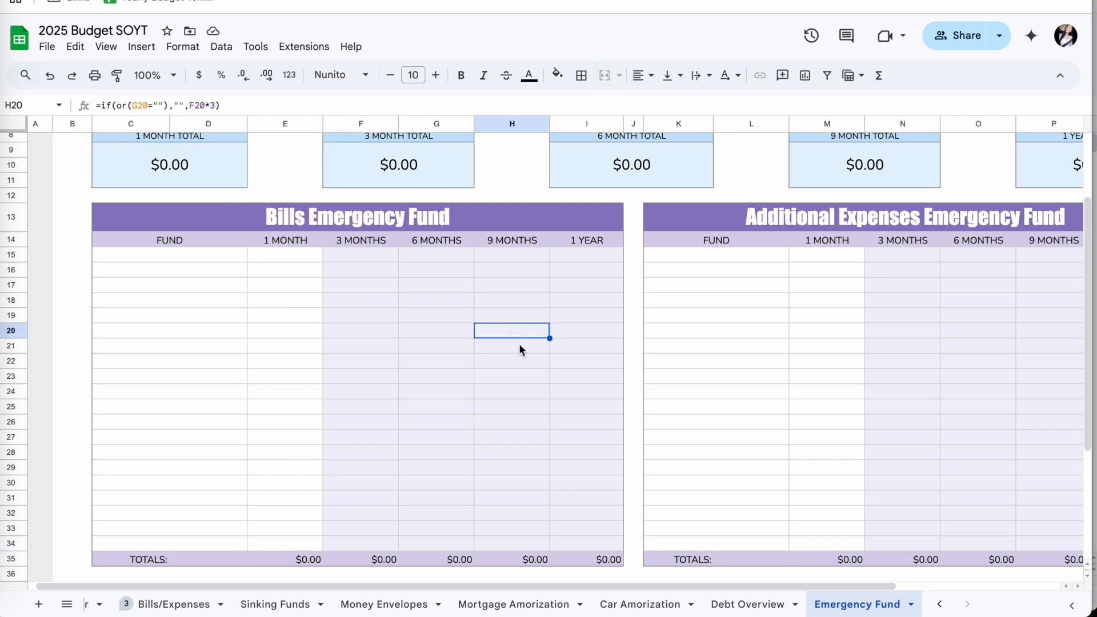
click(598, 540)
click(367, 256)
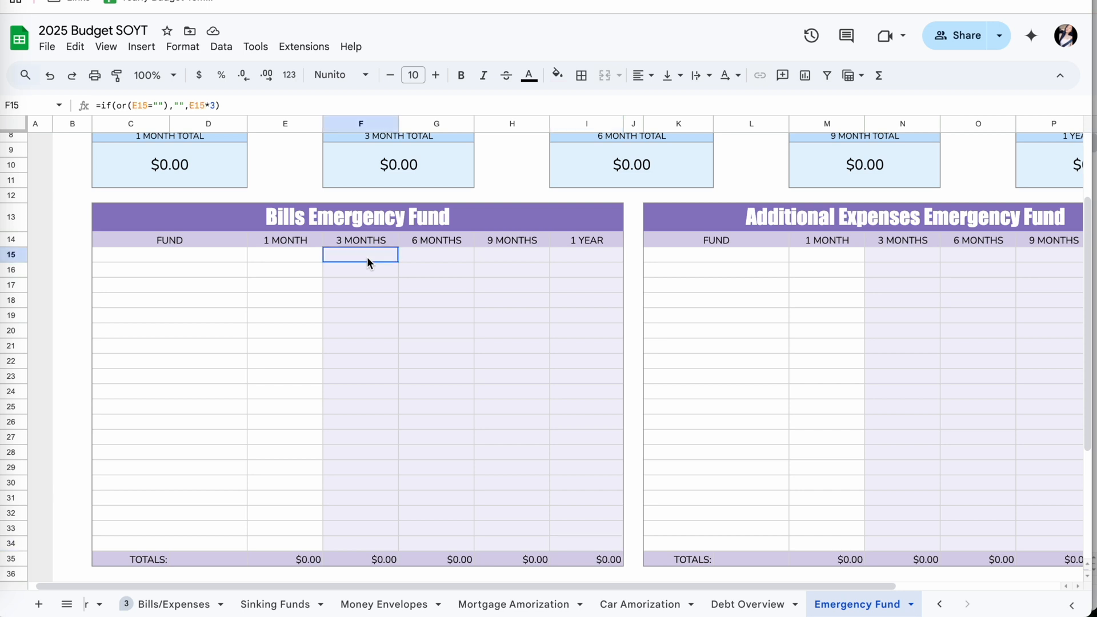
scroll(460, 336, up, 3)
click(240, 359)
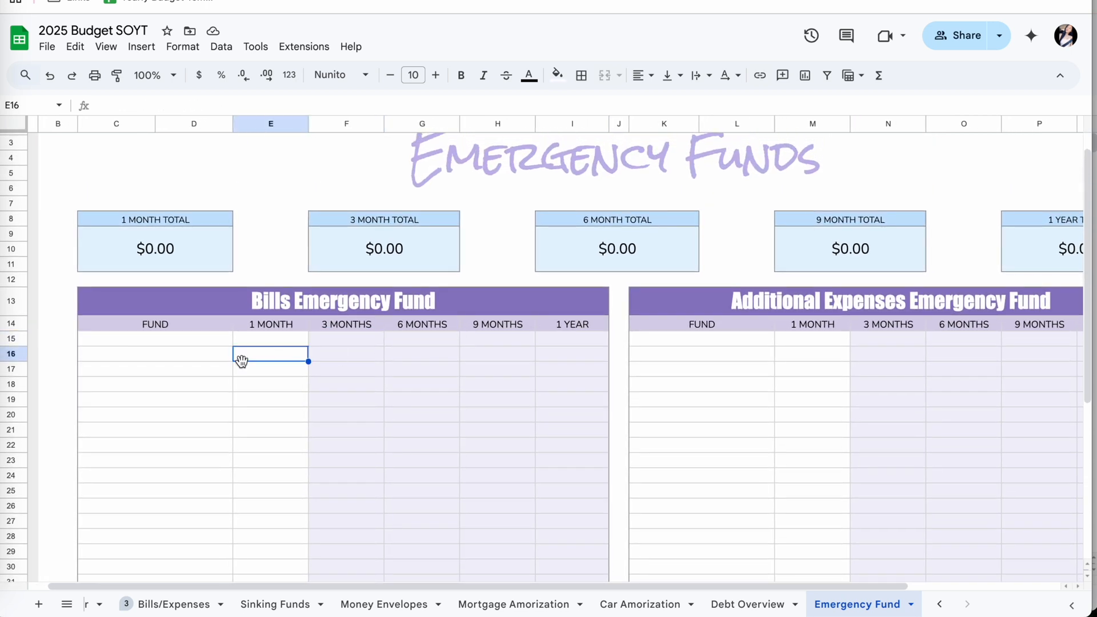
scroll(241, 361, up, 2)
scroll(241, 361, down, 2)
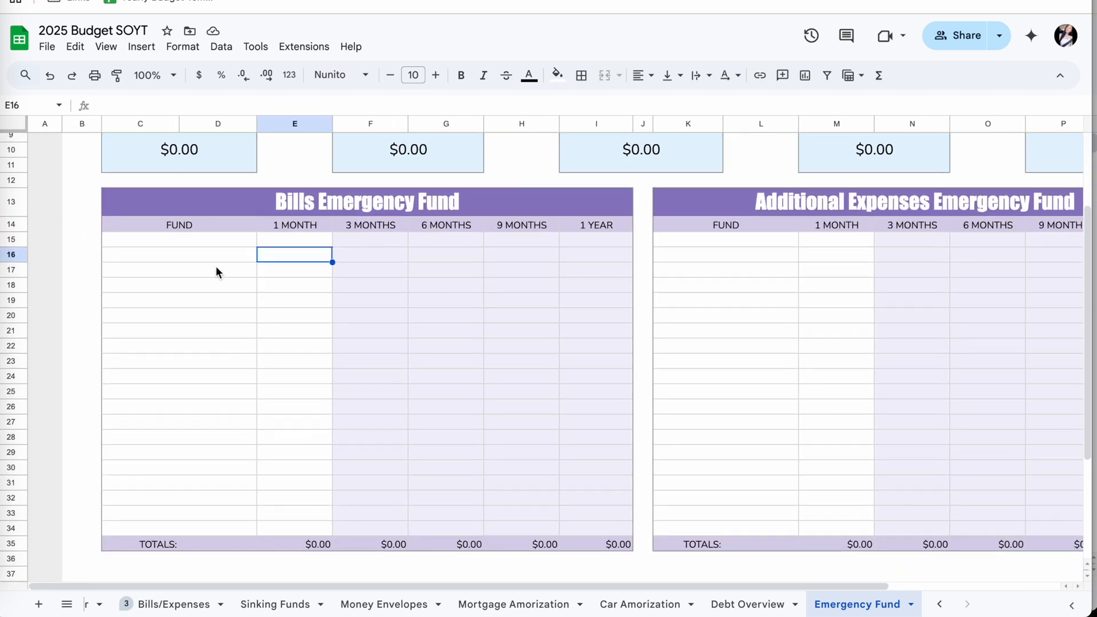
- Enter Mortgage as the first fund in the Bills Emergency Fund table
click(202, 226)
click(204, 239)
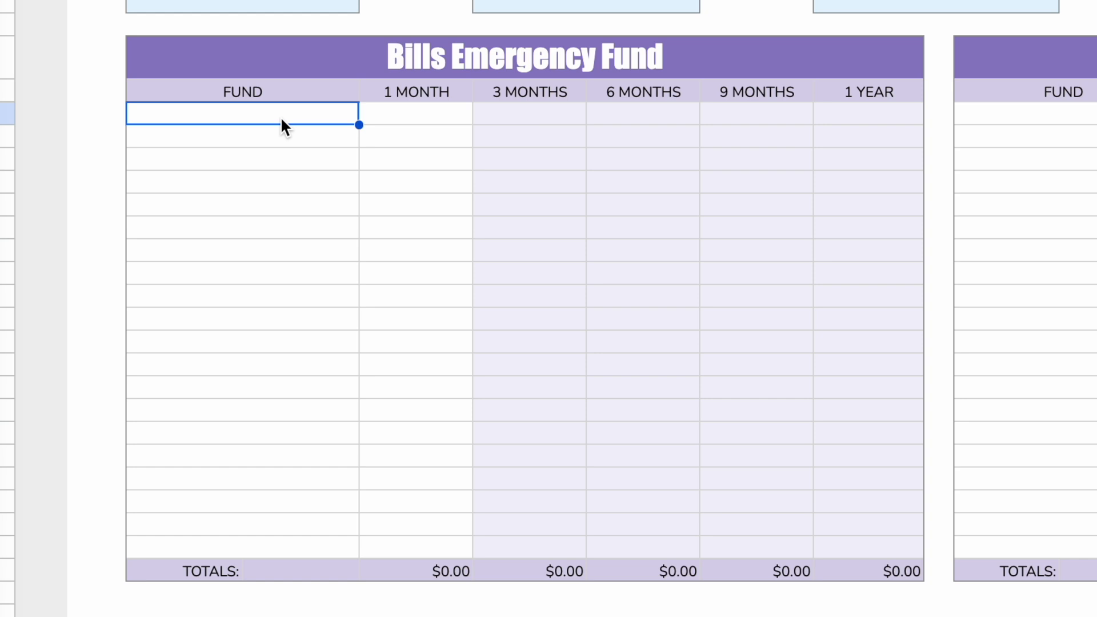
text(Mortgage)
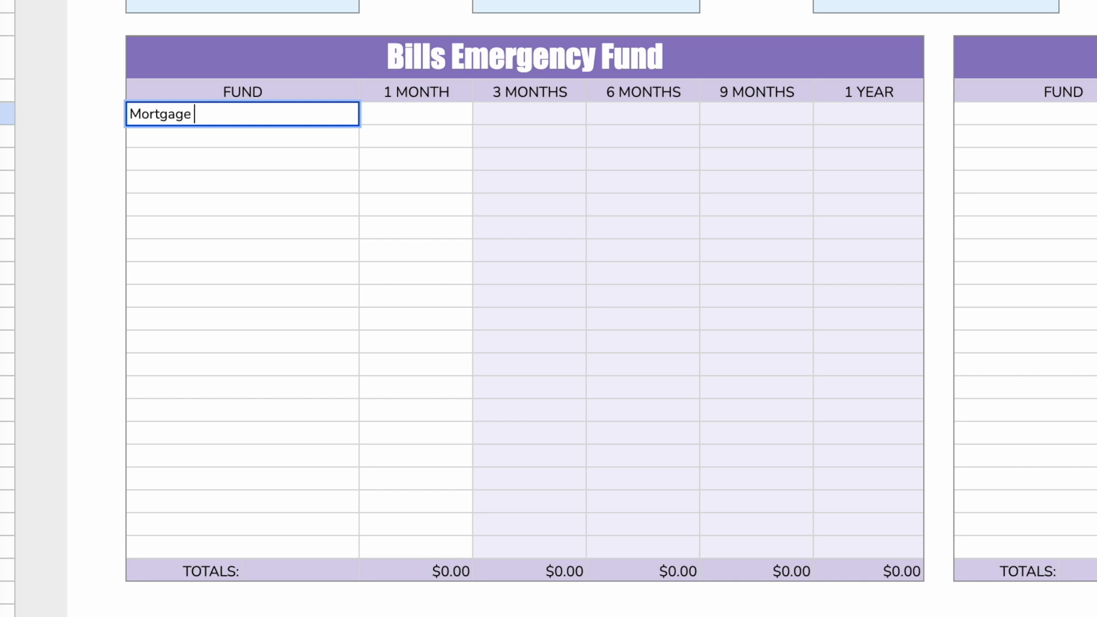
key(Tab)
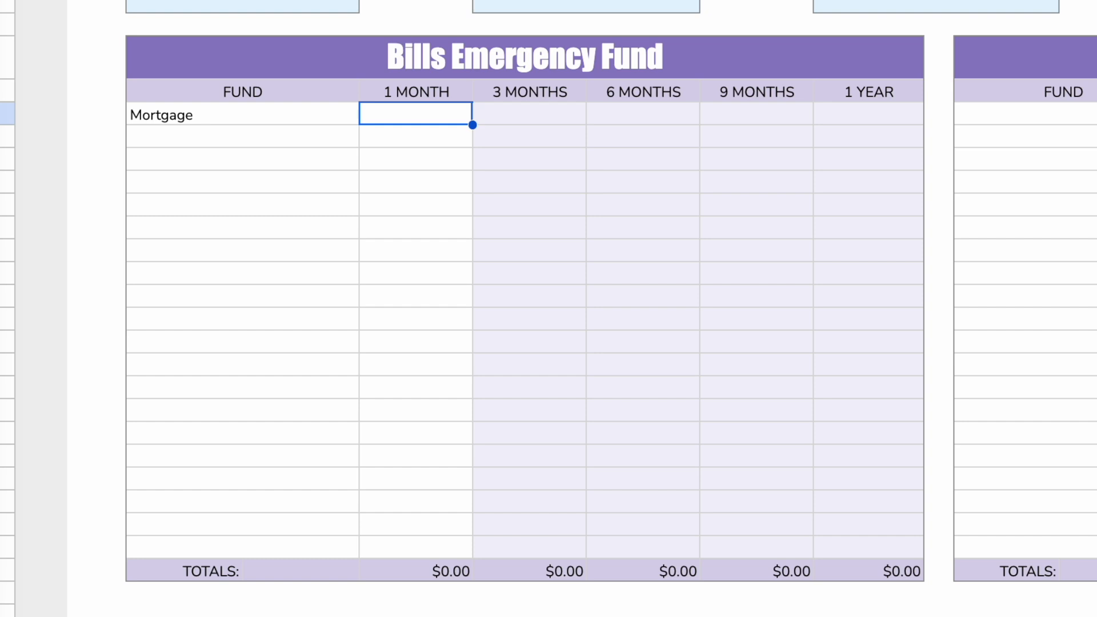
click(336, 123)
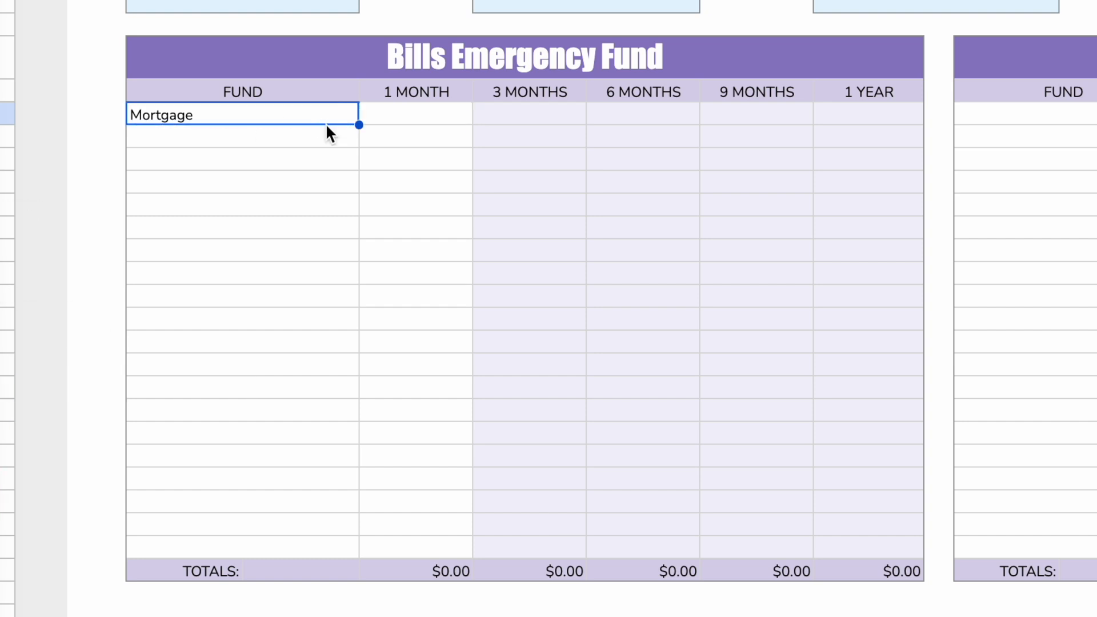
click(327, 138)
click(331, 132)
click(329, 116)
- Set the Mortgage fund's 1 month amount to 2,267.80
click(383, 119)
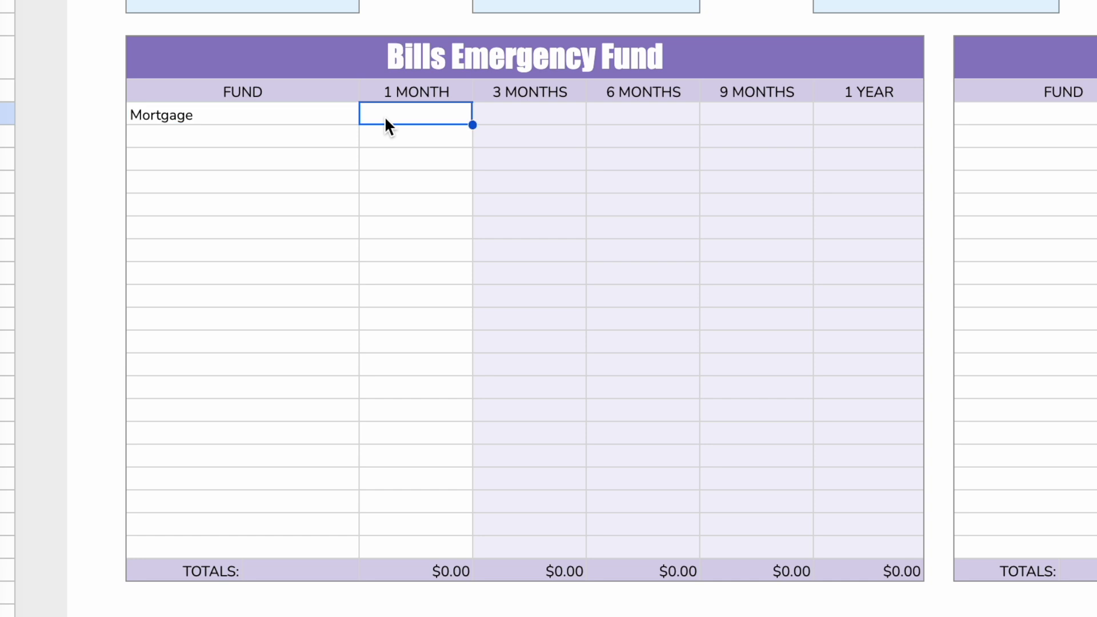
text(2)
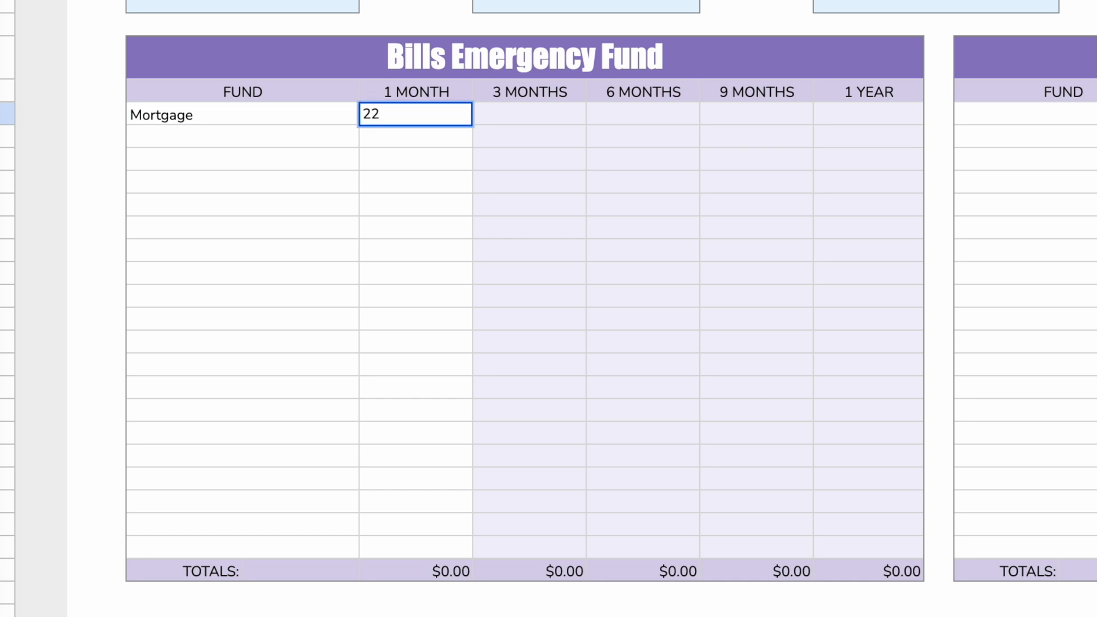
text(,267.80)
click(415, 181)
click(424, 114)
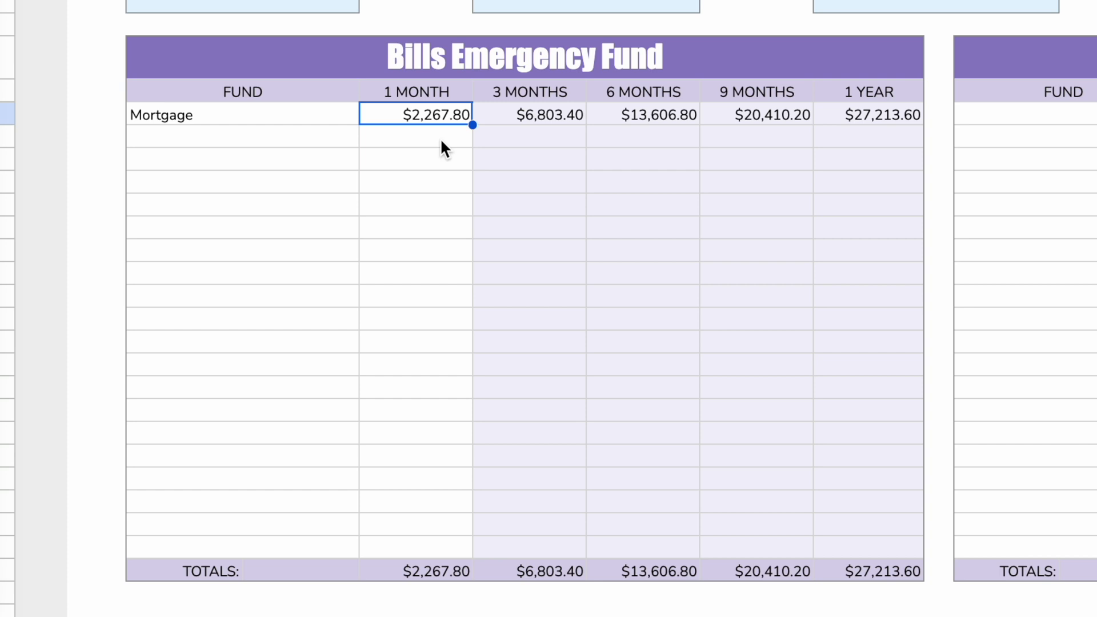
click(325, 140)
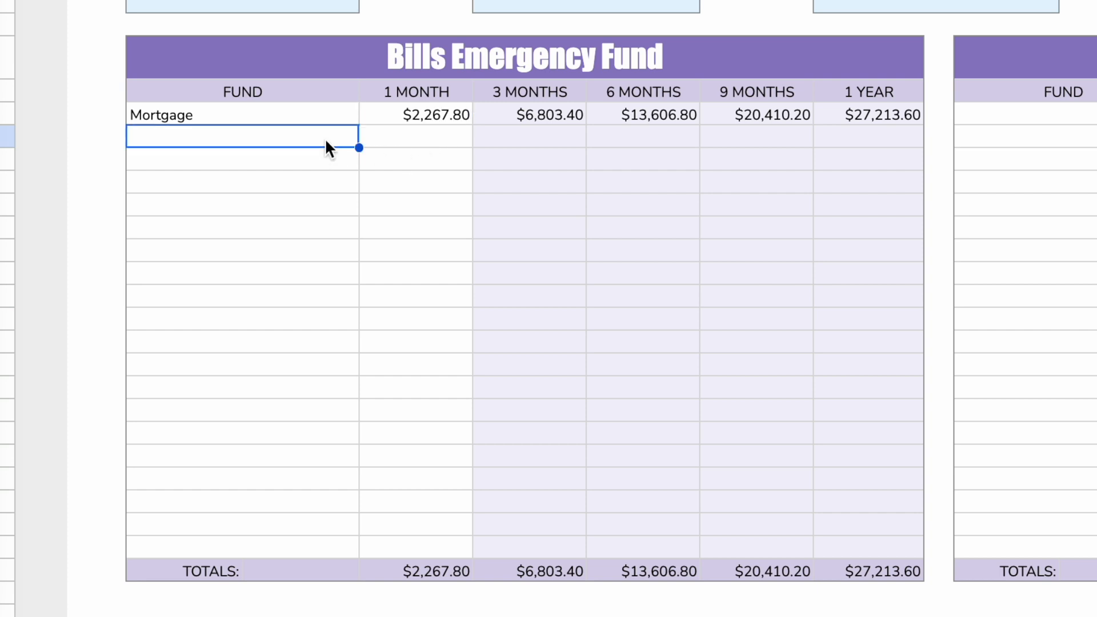
click(401, 118)
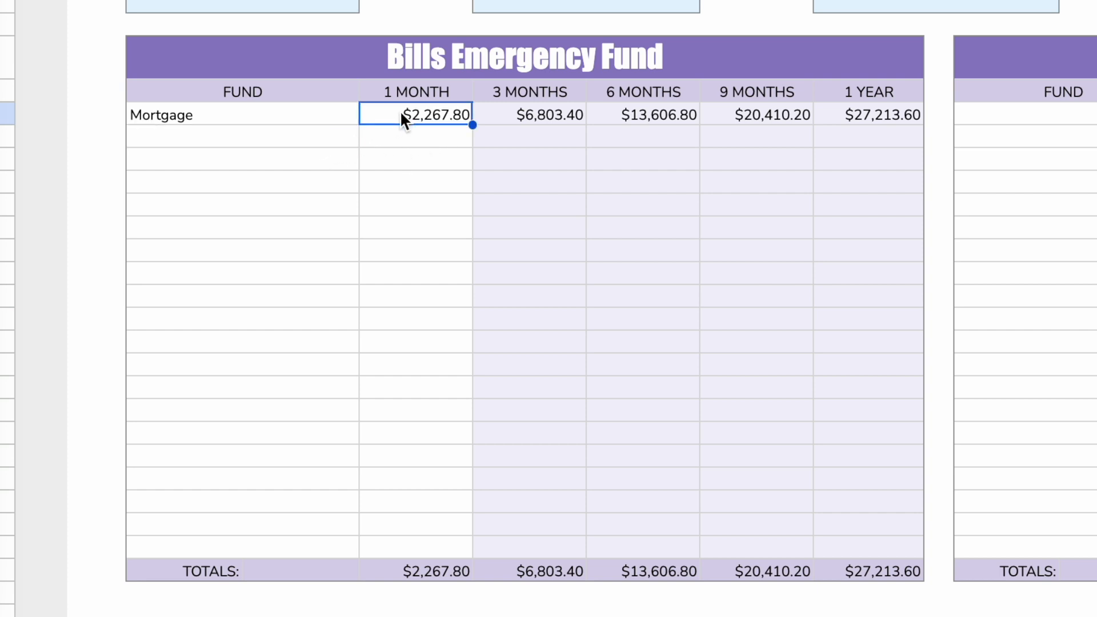
- Add HOA as the second bills fund, with a 1 month amount of 80.66
click(344, 142)
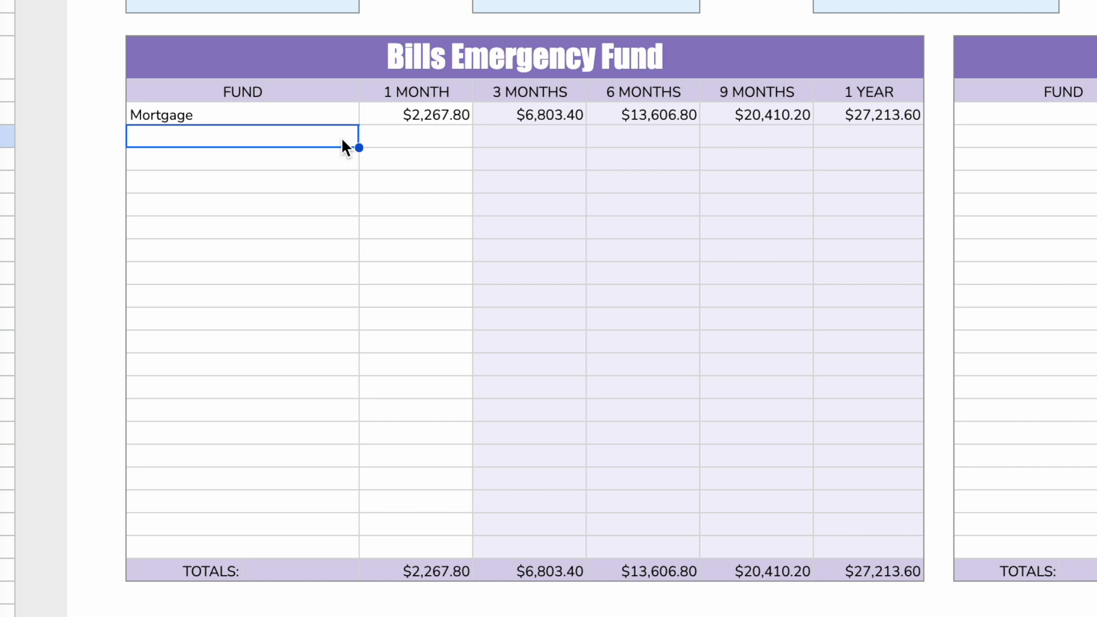
text(HOA)
key(Tab)
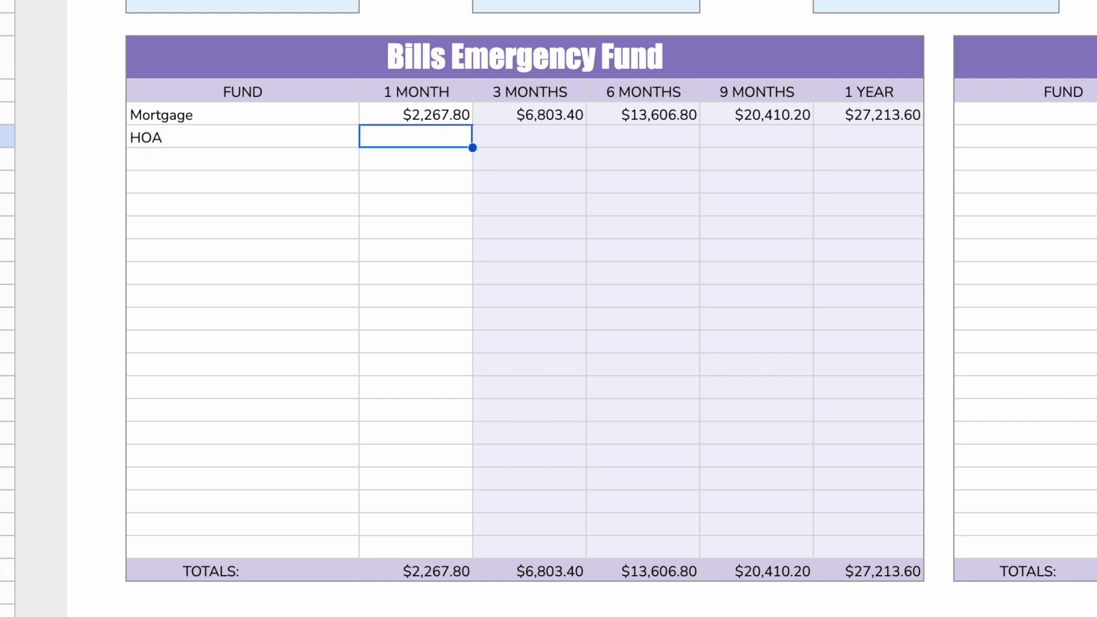
text(80.66)
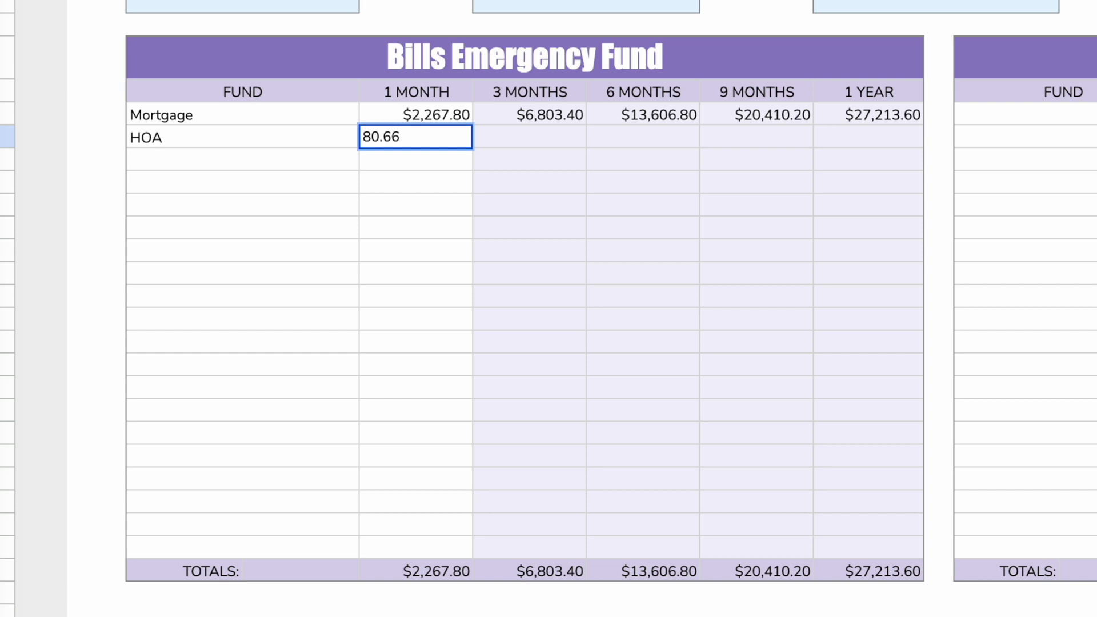
key(Return)
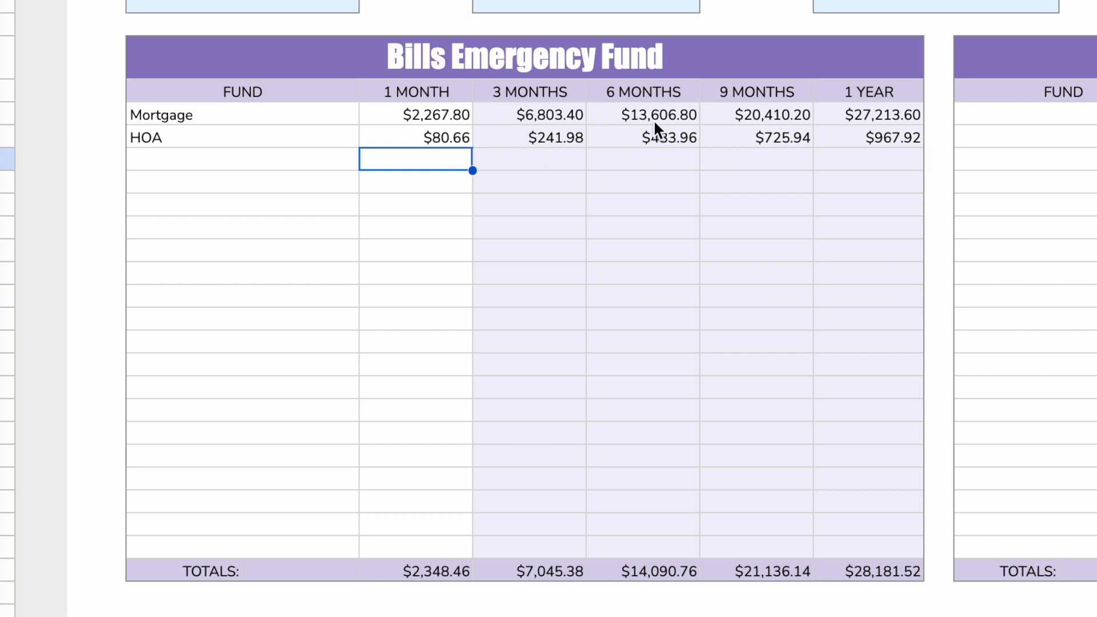
key(Up)
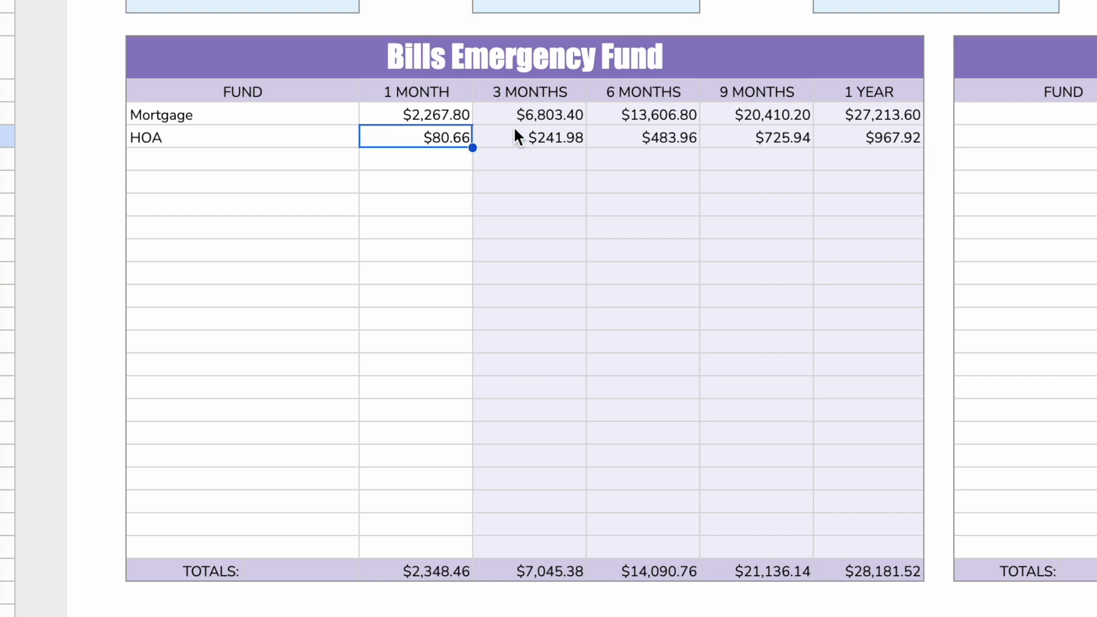
- Review the calculated 3, 6, 9 month and 1 year amounts for the Mortgage and HOA funds
click(521, 89)
click(626, 90)
click(726, 93)
click(867, 91)
click(858, 116)
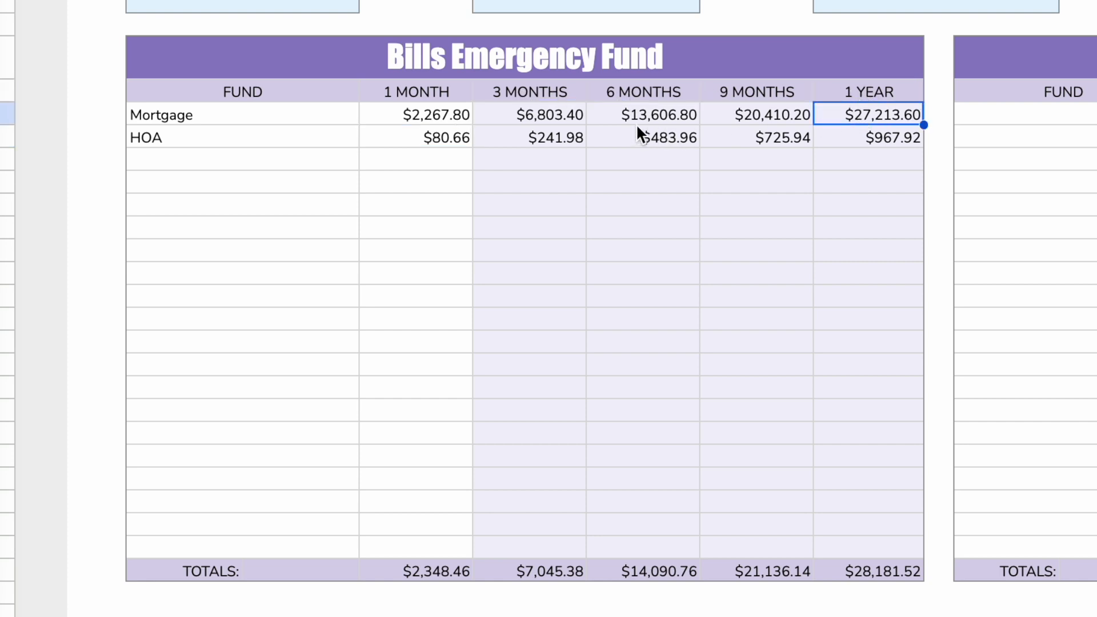
click(672, 137)
click(806, 137)
click(874, 138)
click(865, 117)
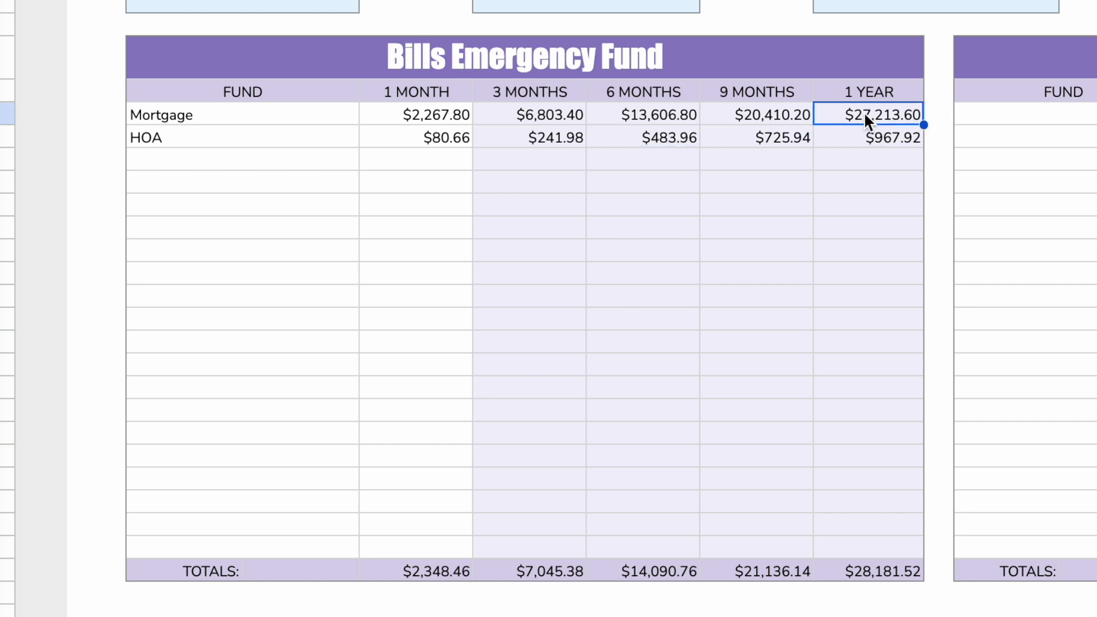
click(867, 143)
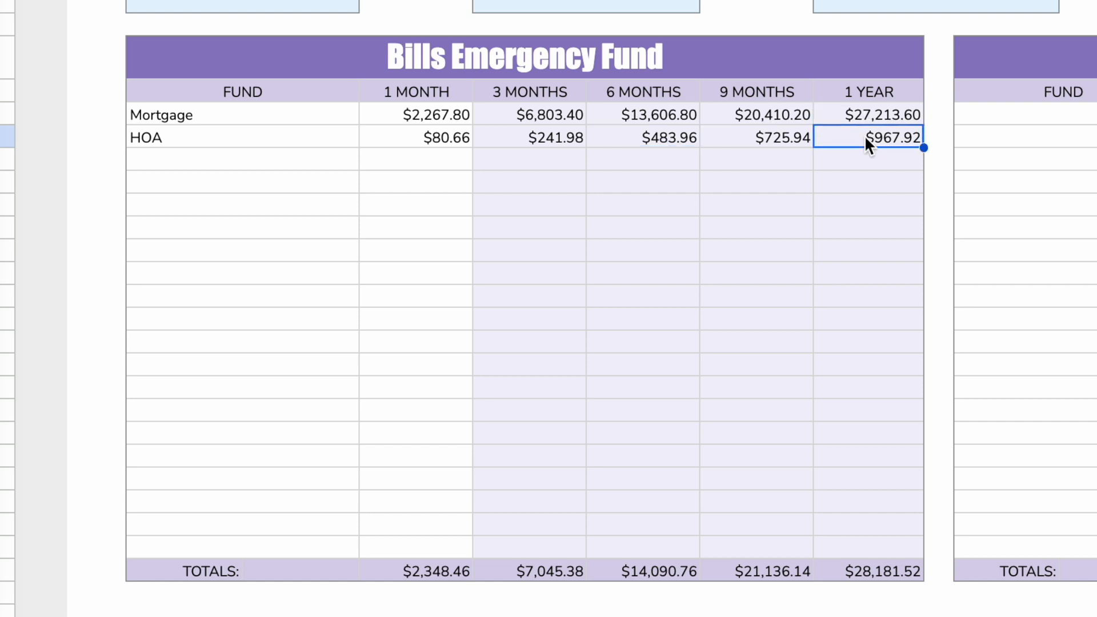
click(331, 170)
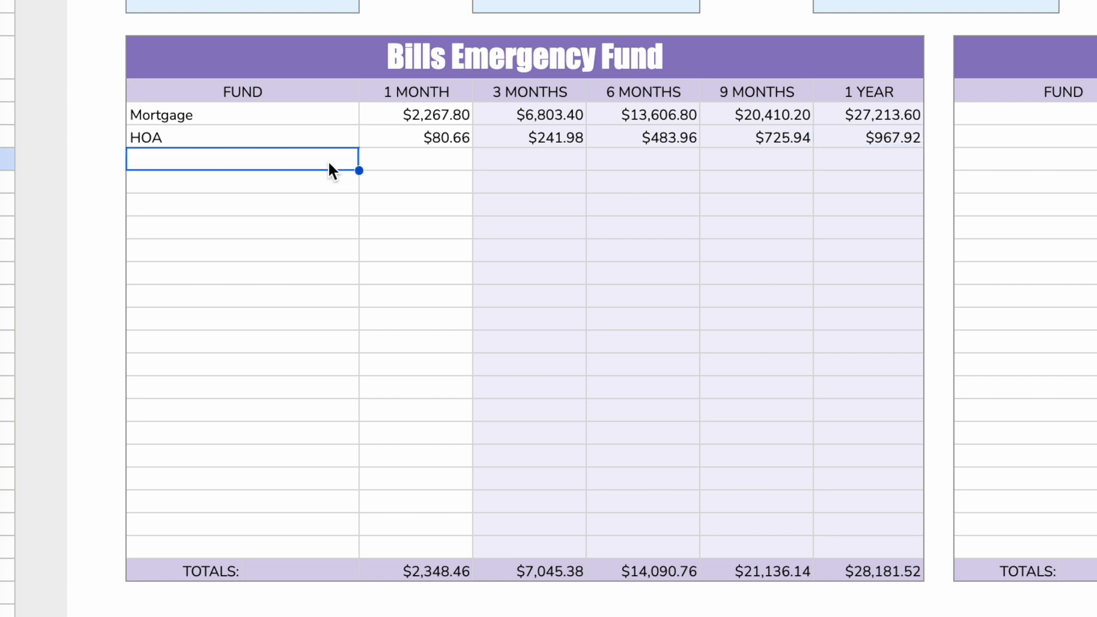
click(774, 120)
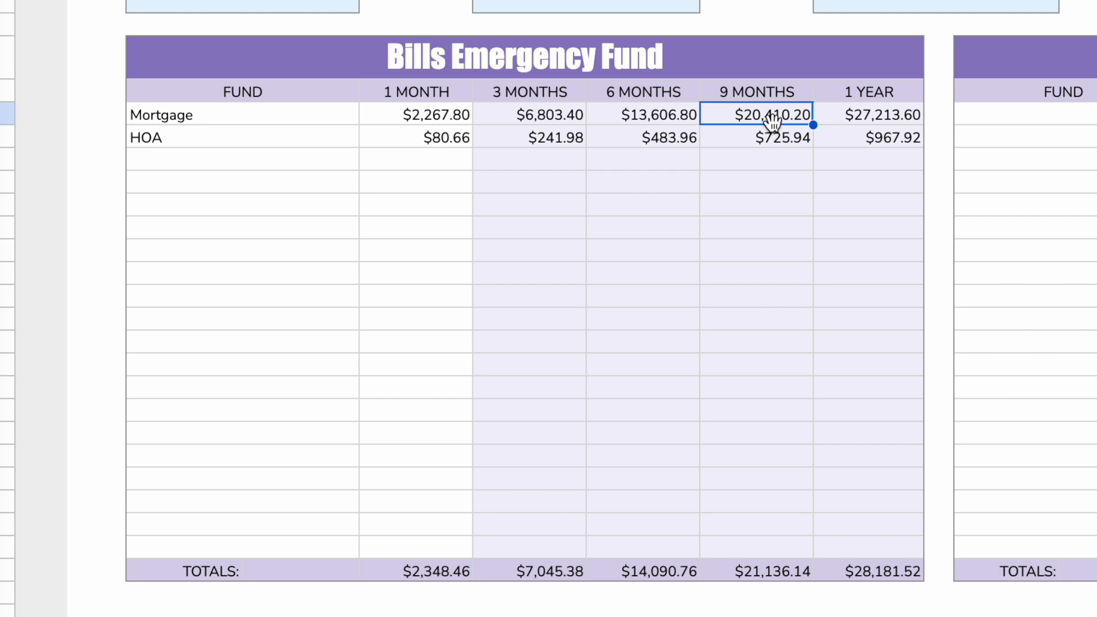
- Enter Utilities Gas (C) as the third fund in the Bills Emergency Fund table
click(857, 124)
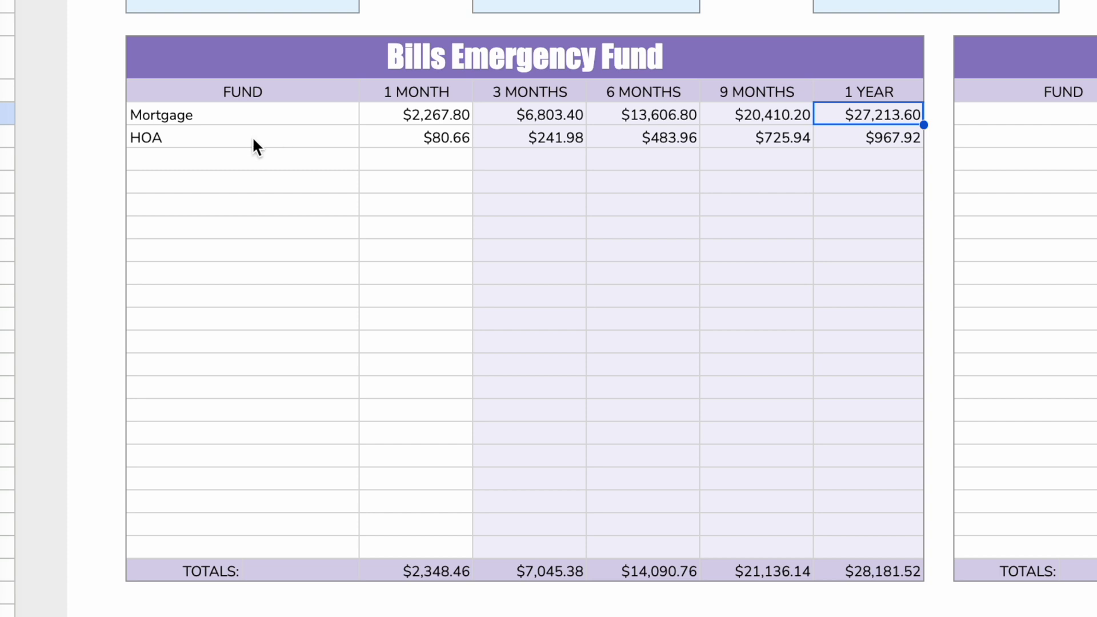
click(266, 169)
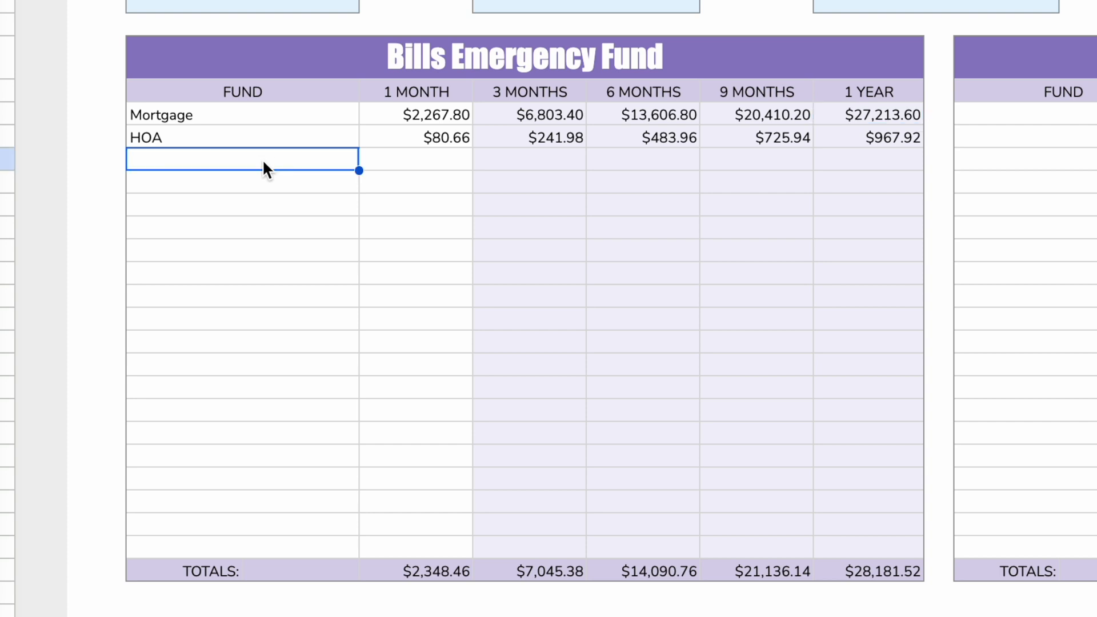
text(Ut)
key(BackSpace)
key(BackSpace)
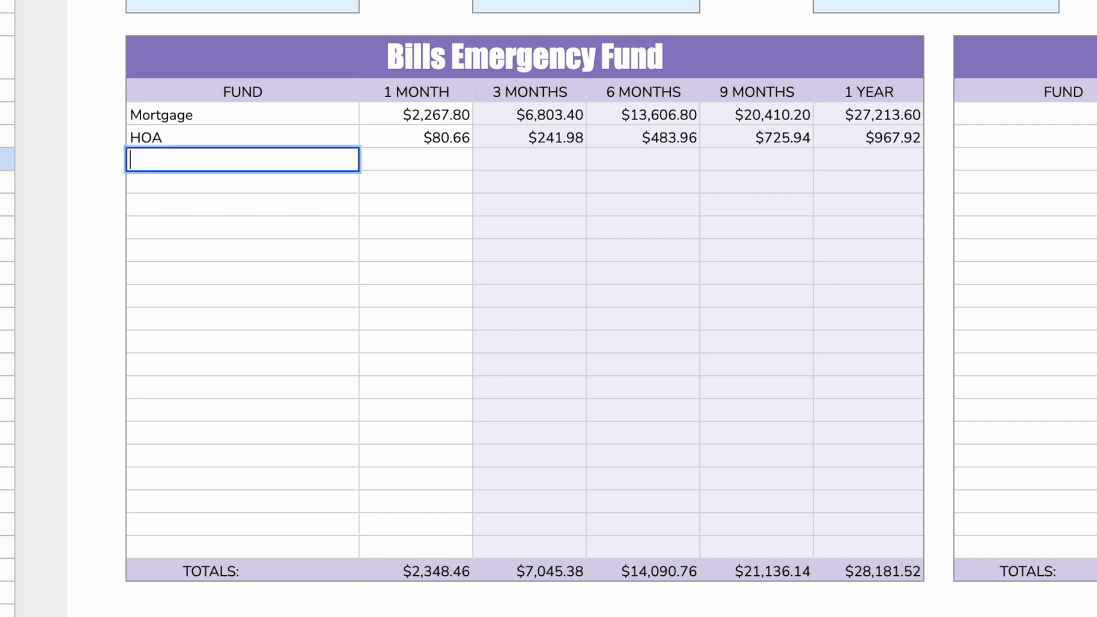
text(Utilities Gas )
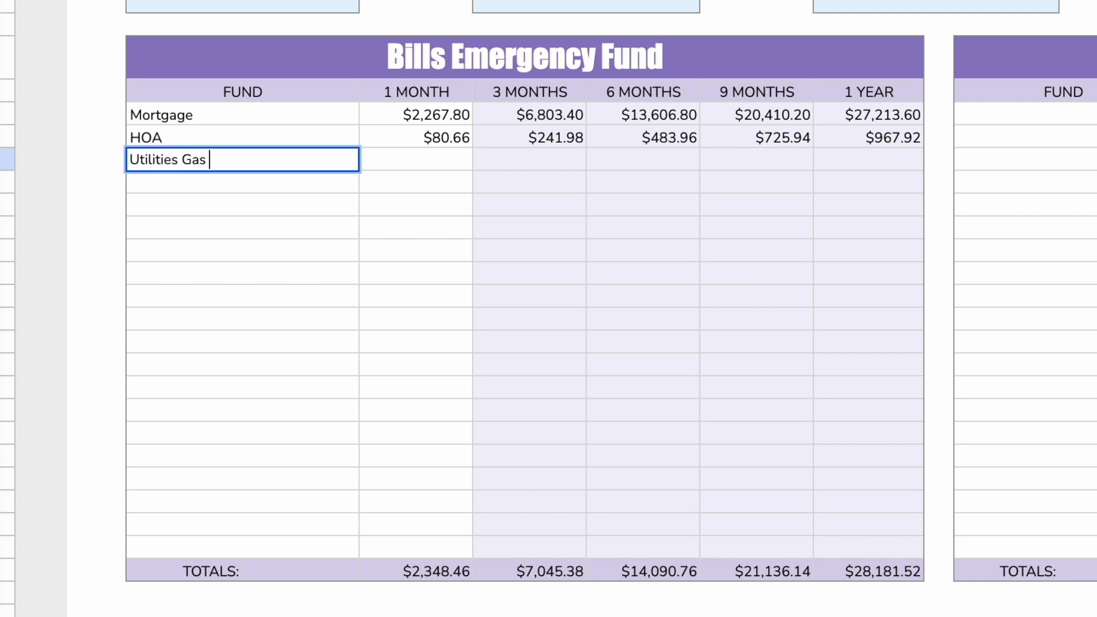
text((C))
key(Return)
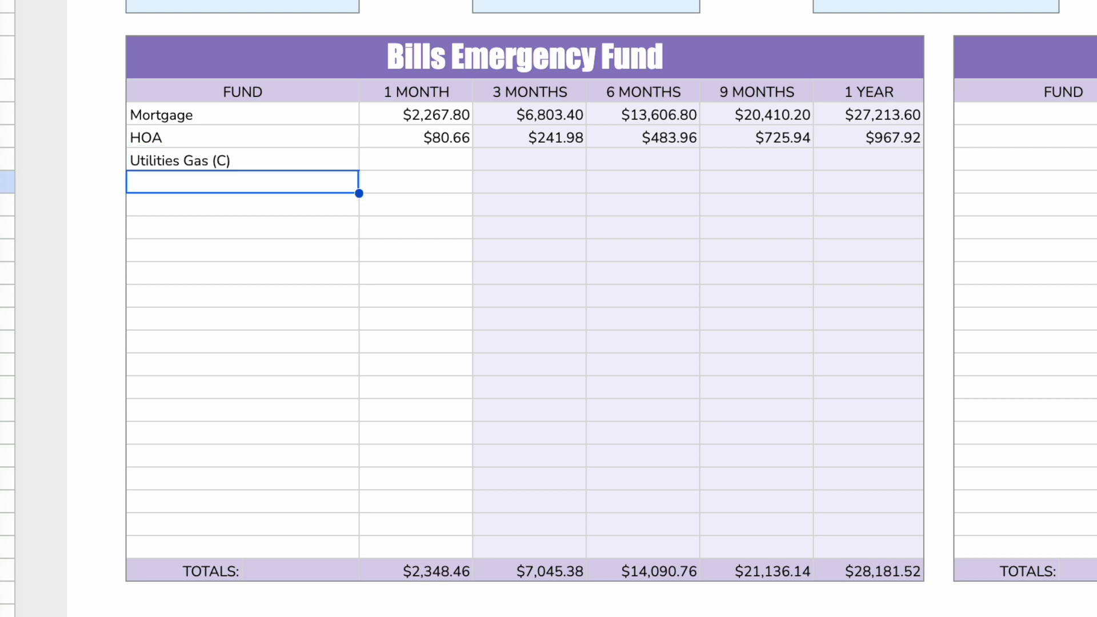
- Set the Utilities Gas (C) fund's 1 month amount to 100
key(Up)
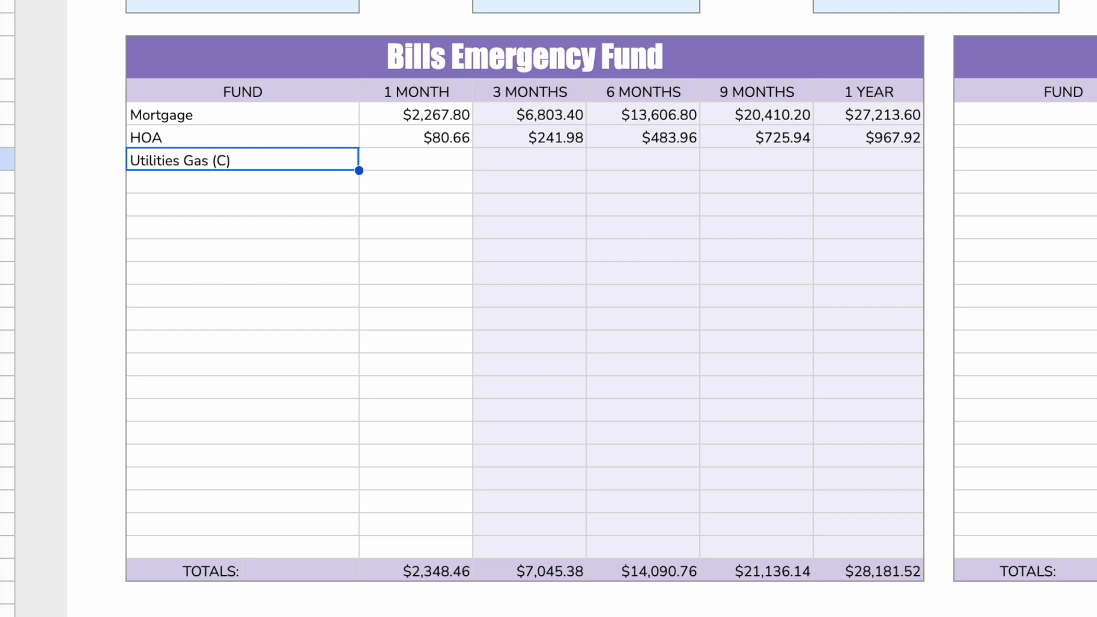
click(415, 160)
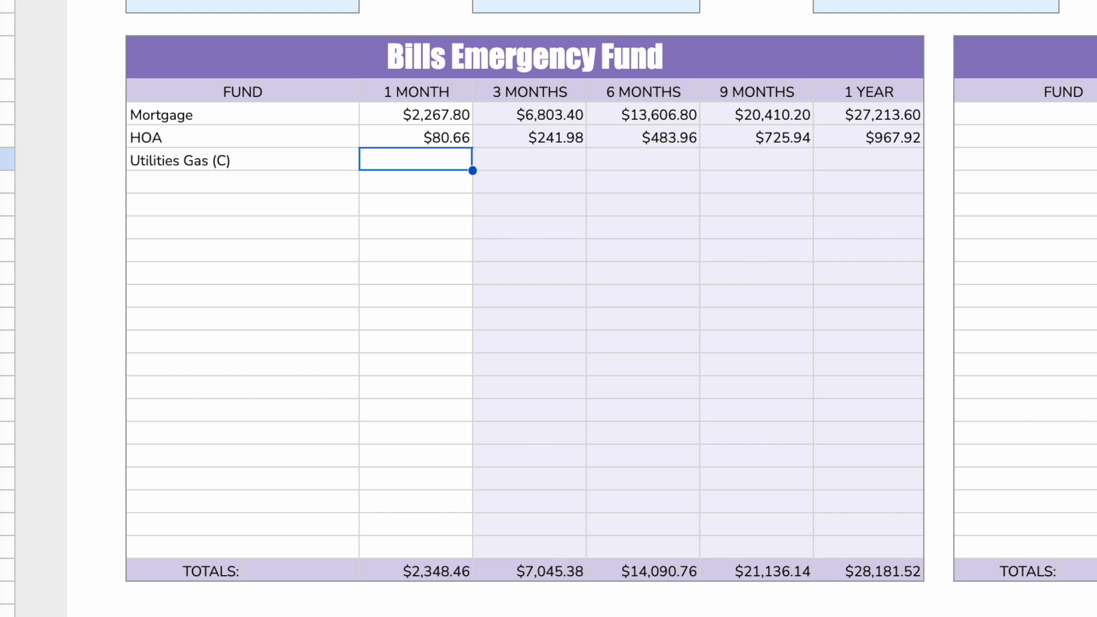
text(100)
key(Return)
key(Left)
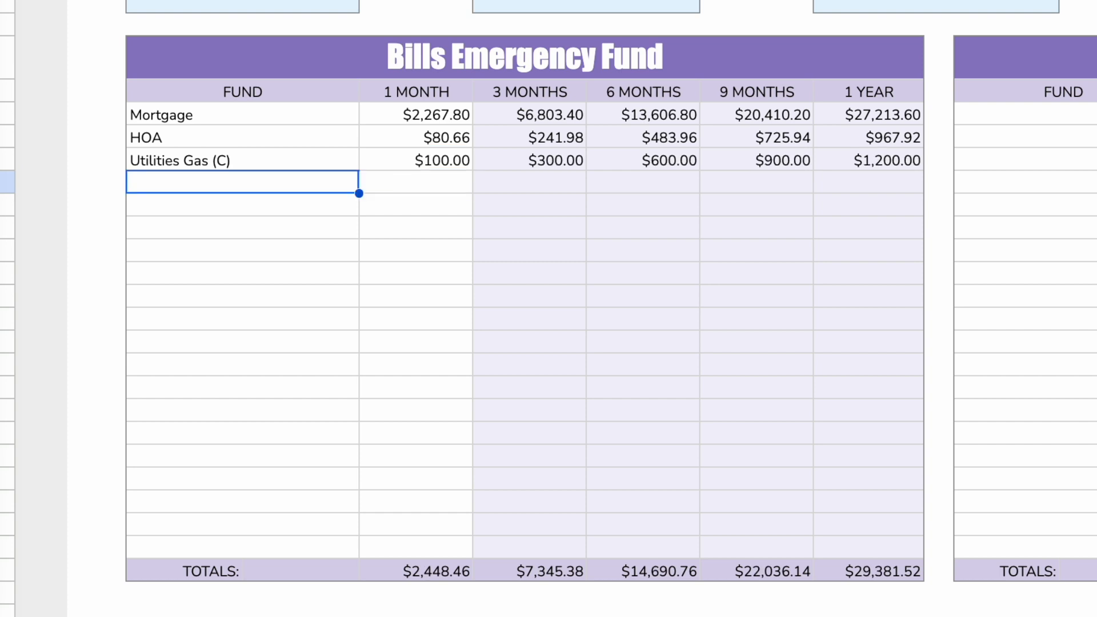
- Add Utilities Electric as the fourth bills fund, with a 1 month amount of 100
text(U)
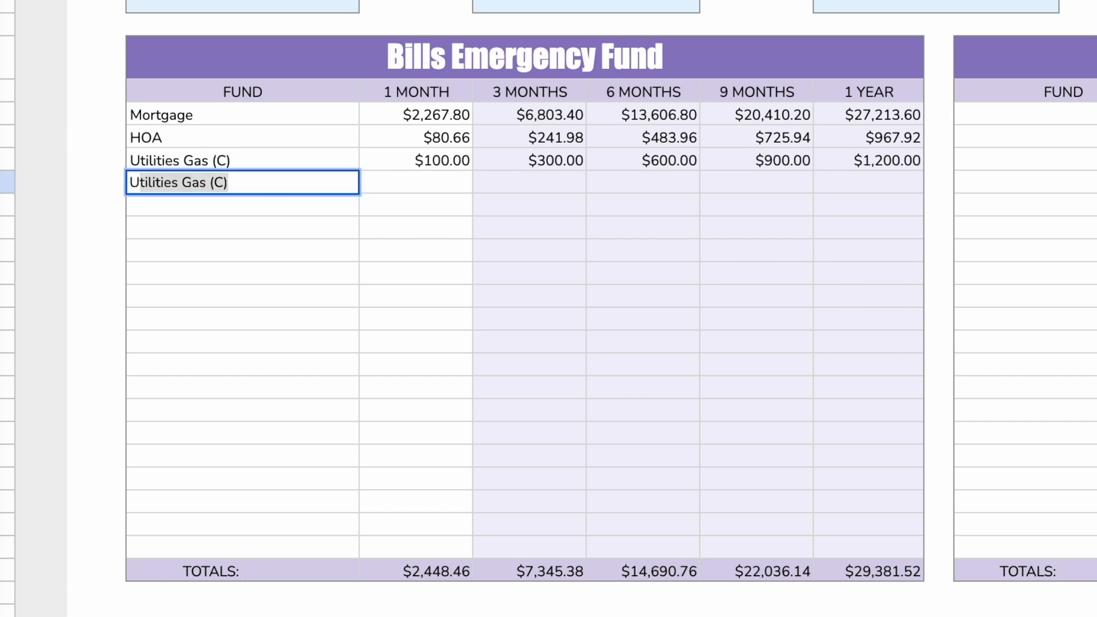
text(tilities Elec)
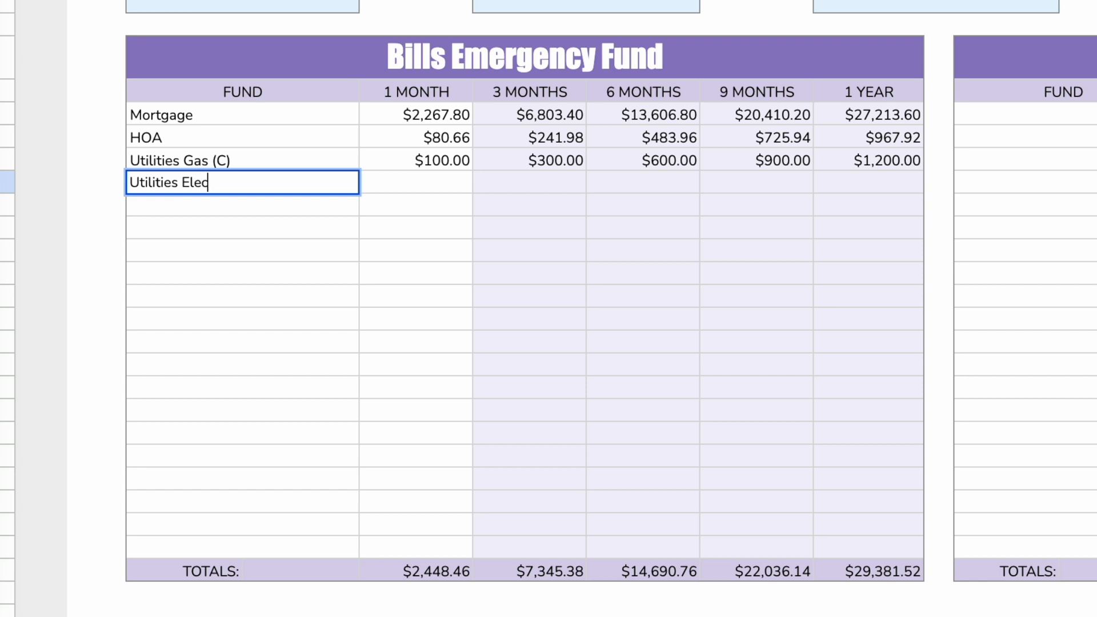
text(tric)
key(Tab)
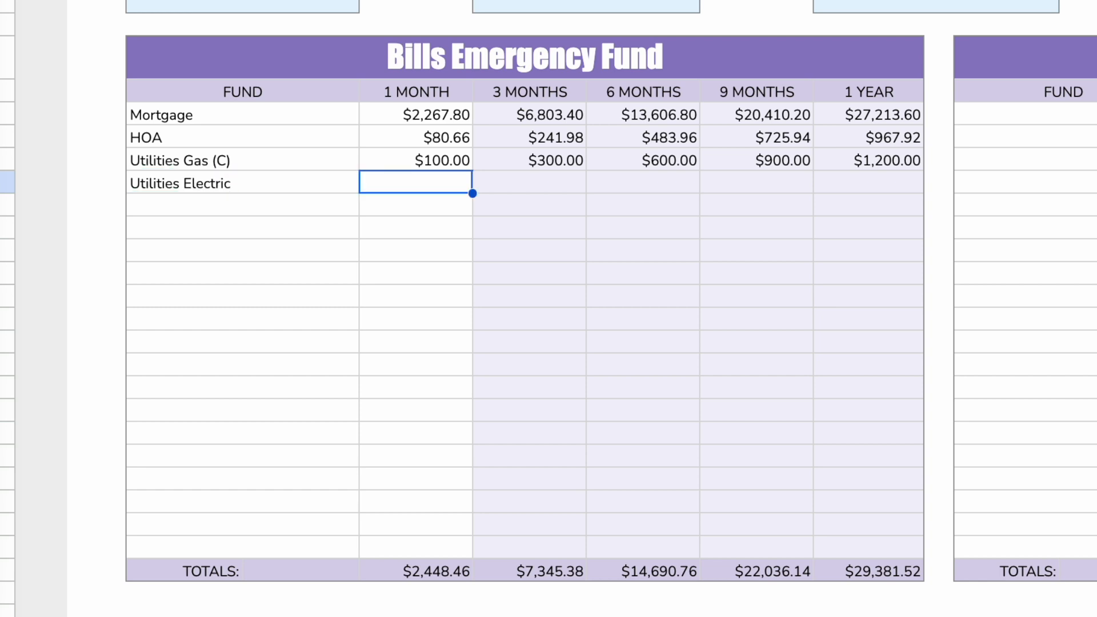
text(100)
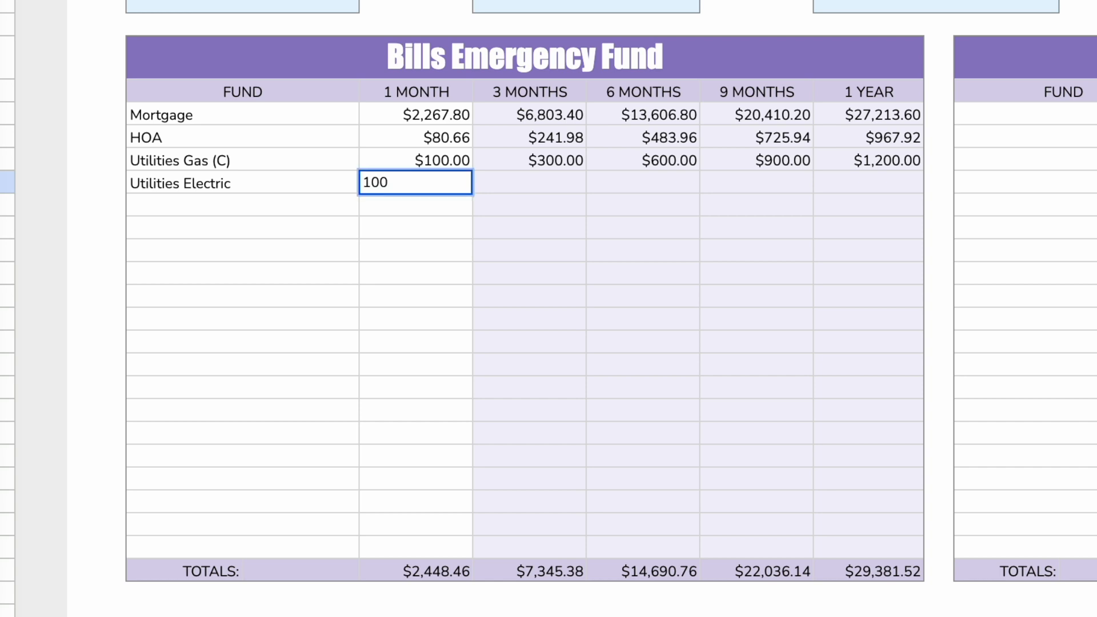
key(Return)
key(Left)
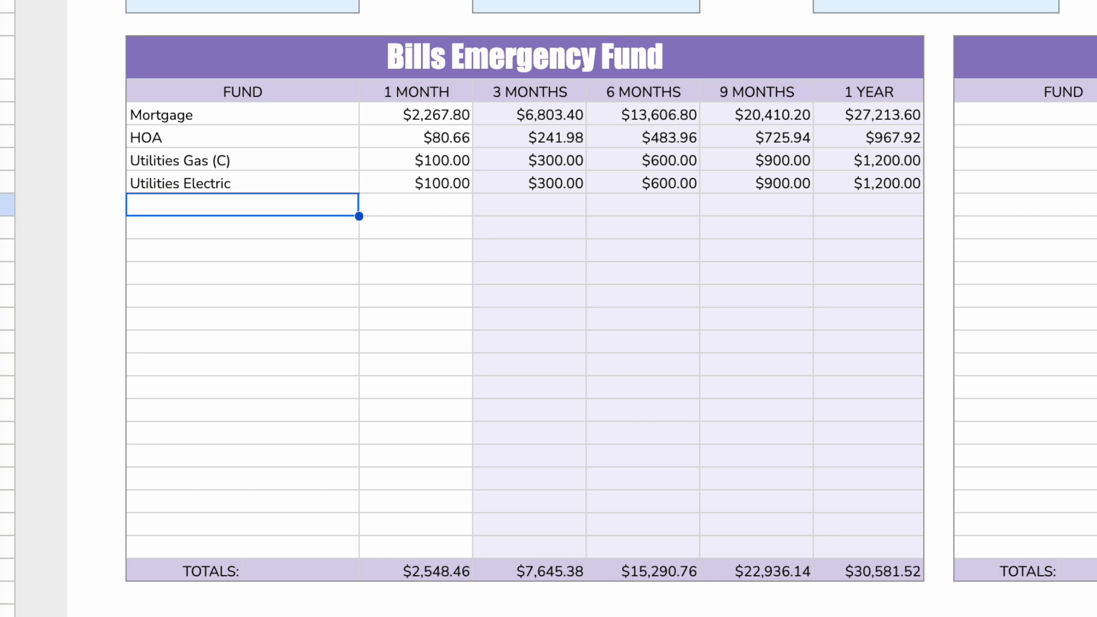
click(416, 182)
click(416, 160)
click(416, 182)
click(415, 160)
click(415, 182)
click(416, 205)
click(415, 182)
click(416, 204)
click(242, 205)
key(Up)
key(Right)
key(Up)
key(Down)
key(Left)
key(Down)
- Enter Utilities Sewer (C) as the fifth fund in the Bills Emergency Fund table
text(Utilities Se)
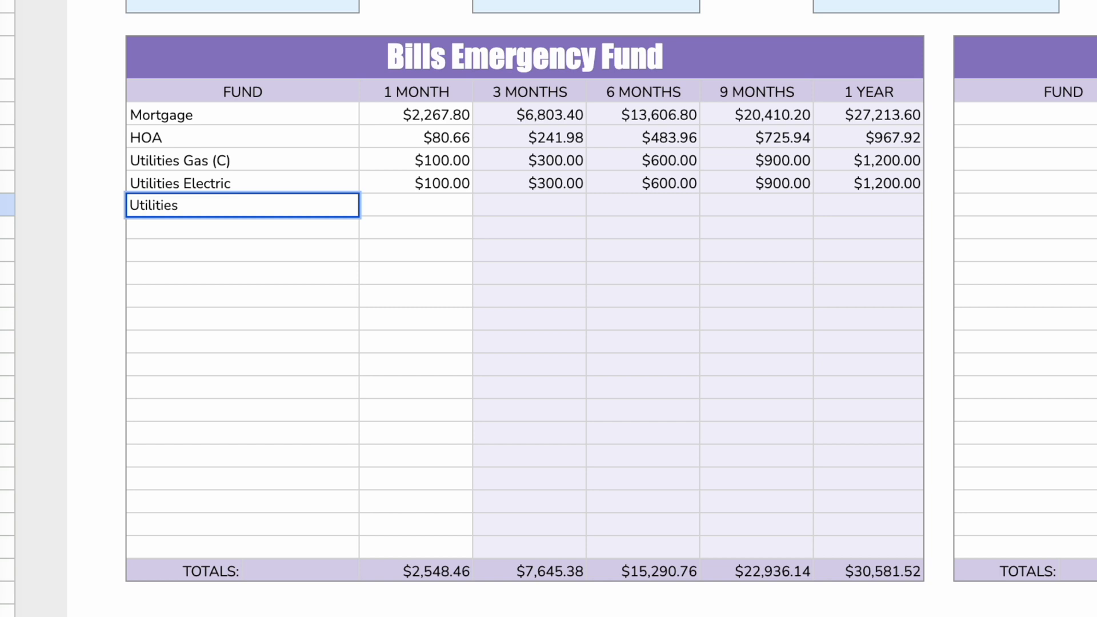
text(wer (C))
key(Tab)
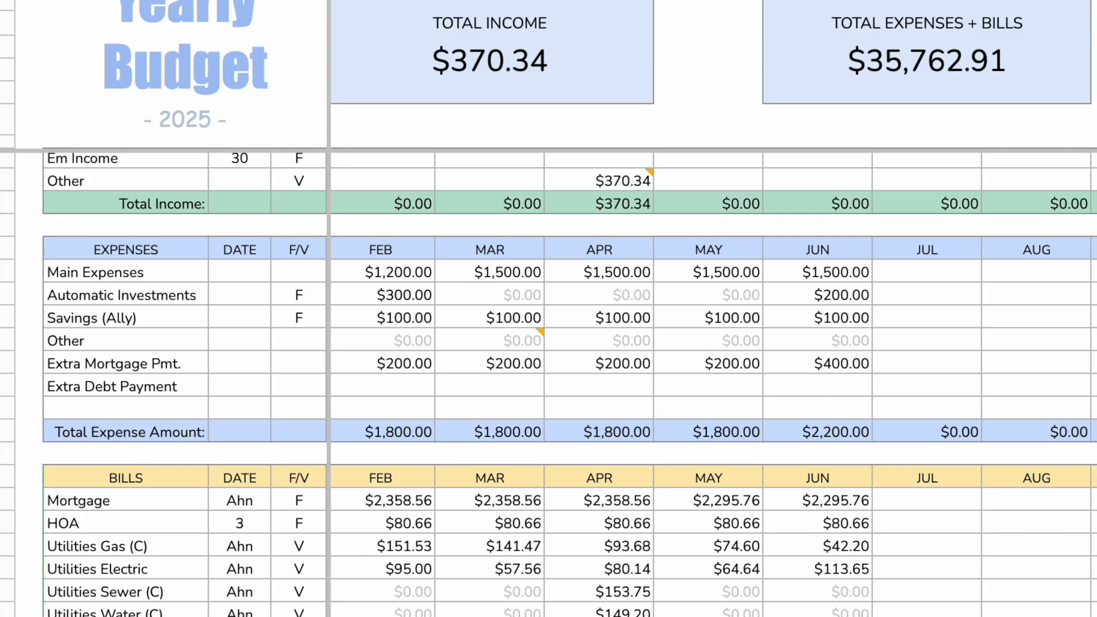
- Check the January and April sewer bills in the Yearly Budget and set the Utilities Sewer (C) fund's 1 month amount to 55
scroll(678, 427, down, 4)
scroll(679, 427, left, 2)
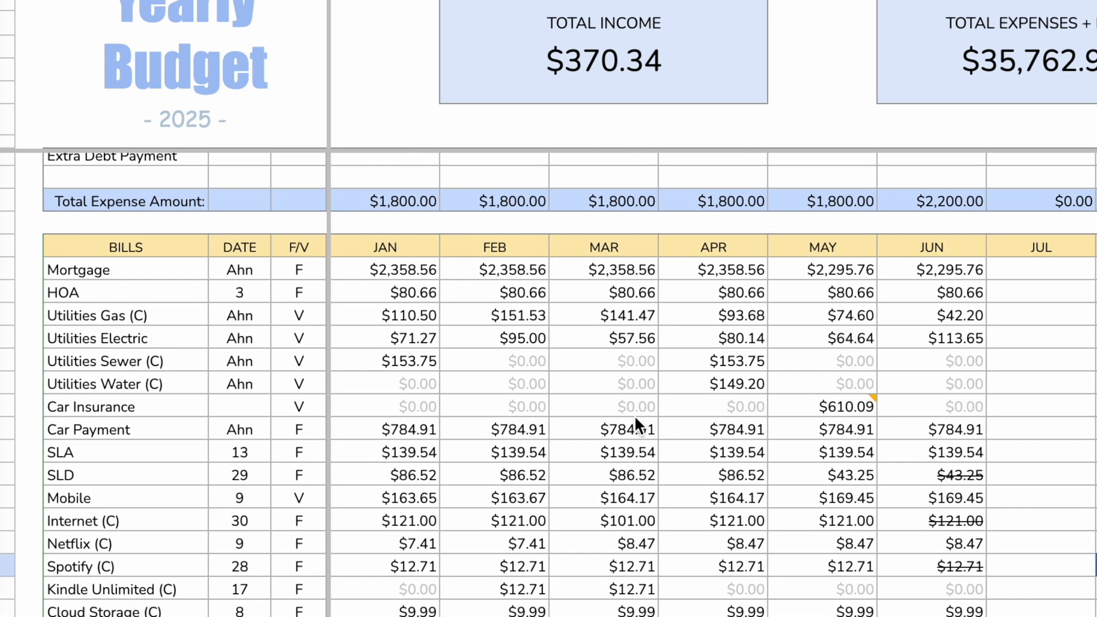
click(391, 368)
click(736, 361)
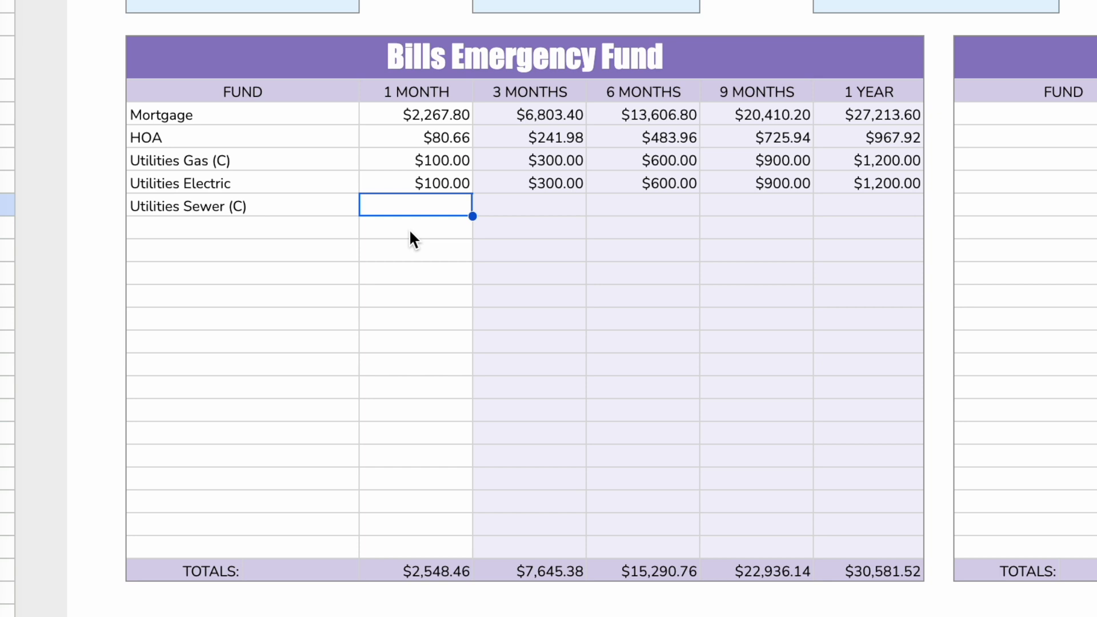
text(55)
key(Return)
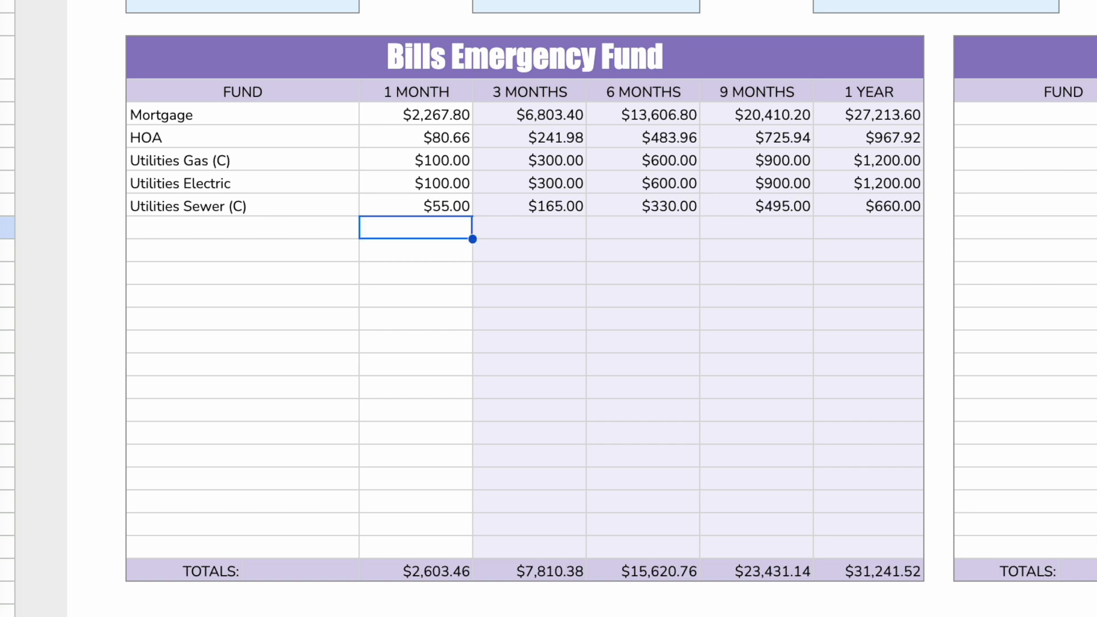
key(Up)
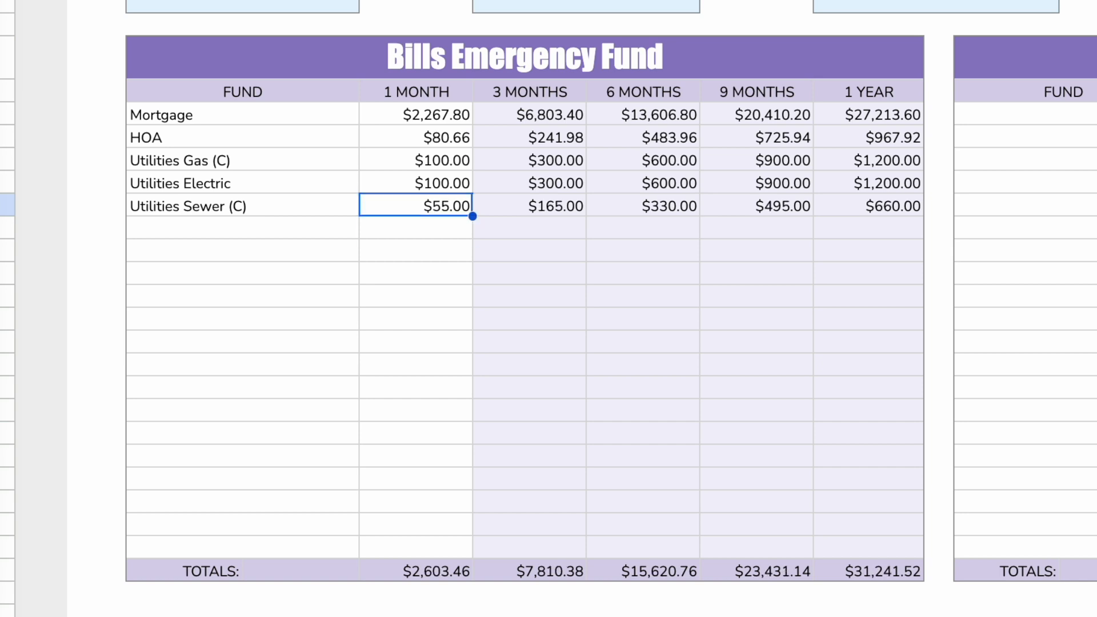
key(Right)
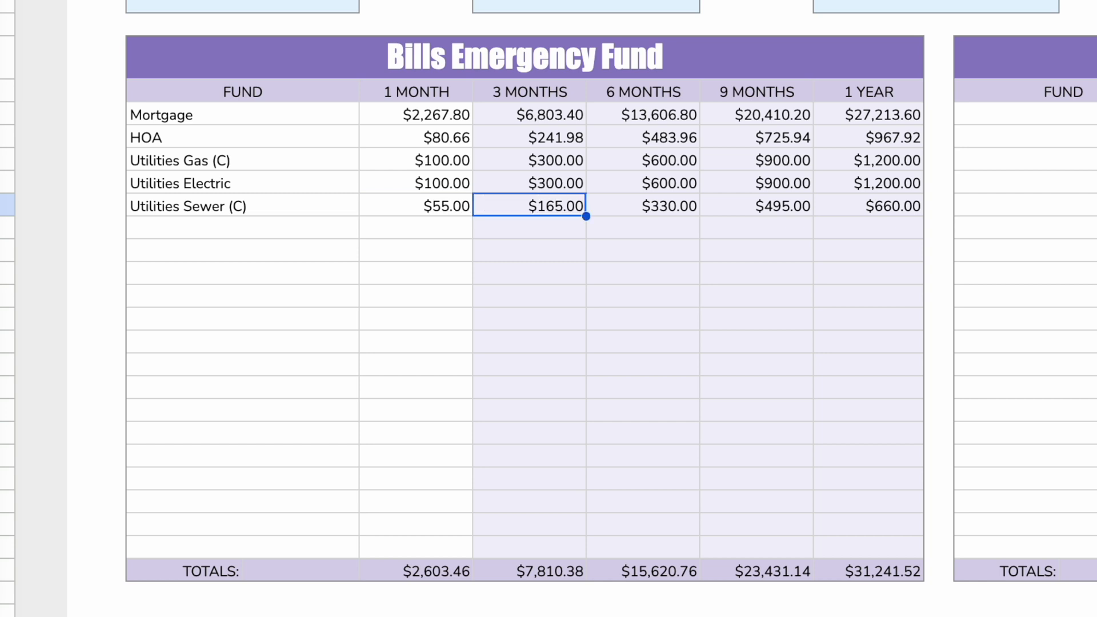
key(Right)
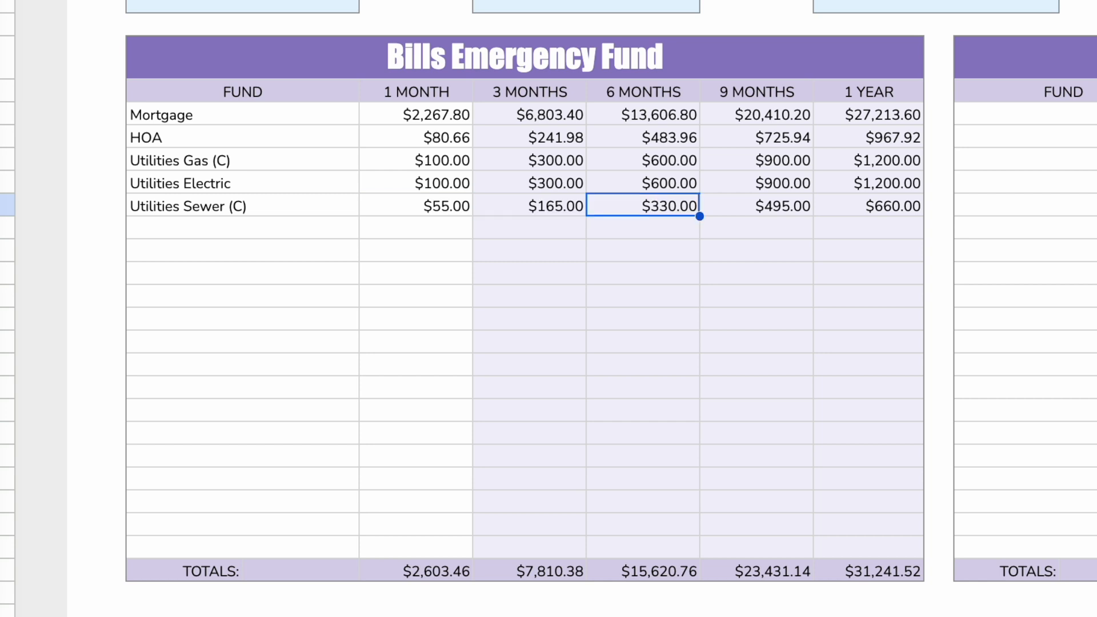
- Add Utilites Water (C) as the sixth bills fund, with a 1 month amount of 55
key(Left)
key(Left)
key(Left)
key(Down)
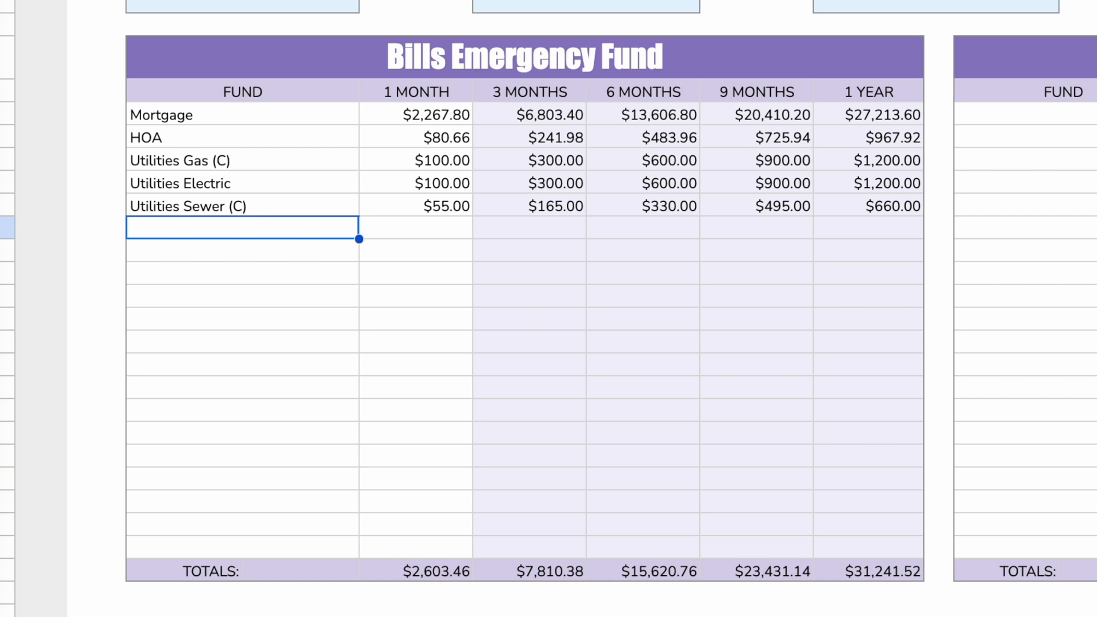
text(U)
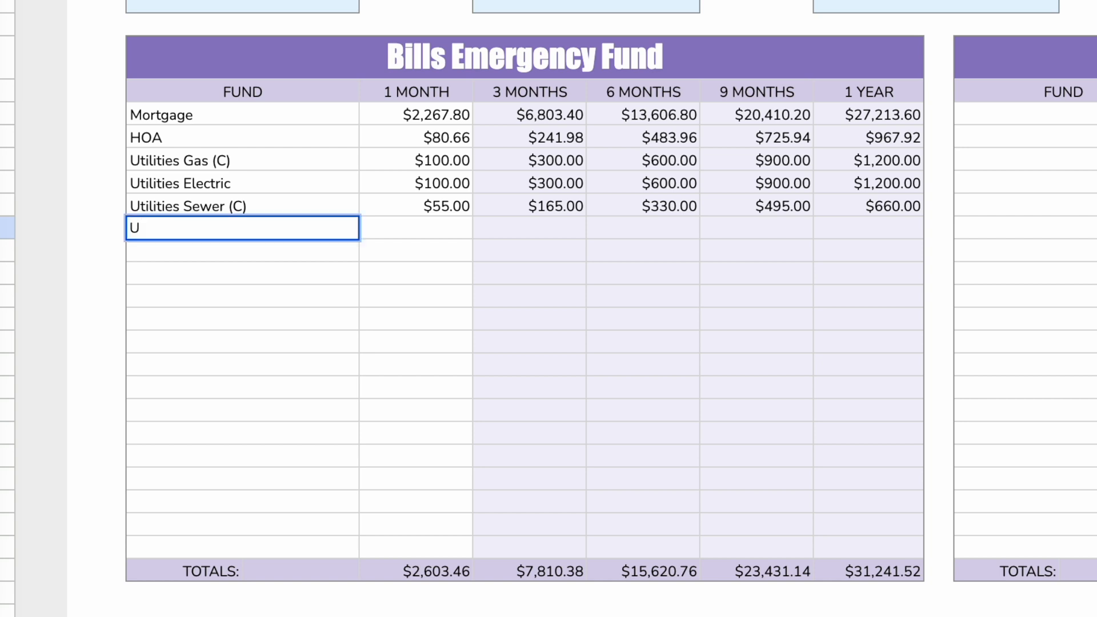
text(tilites Water (C))
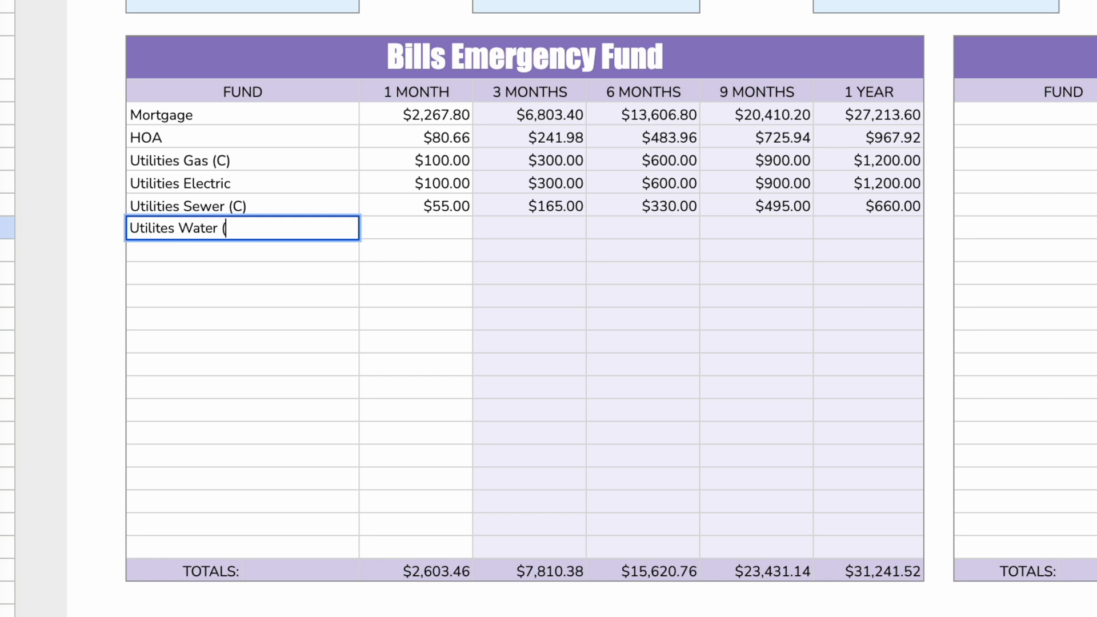
key(Tab)
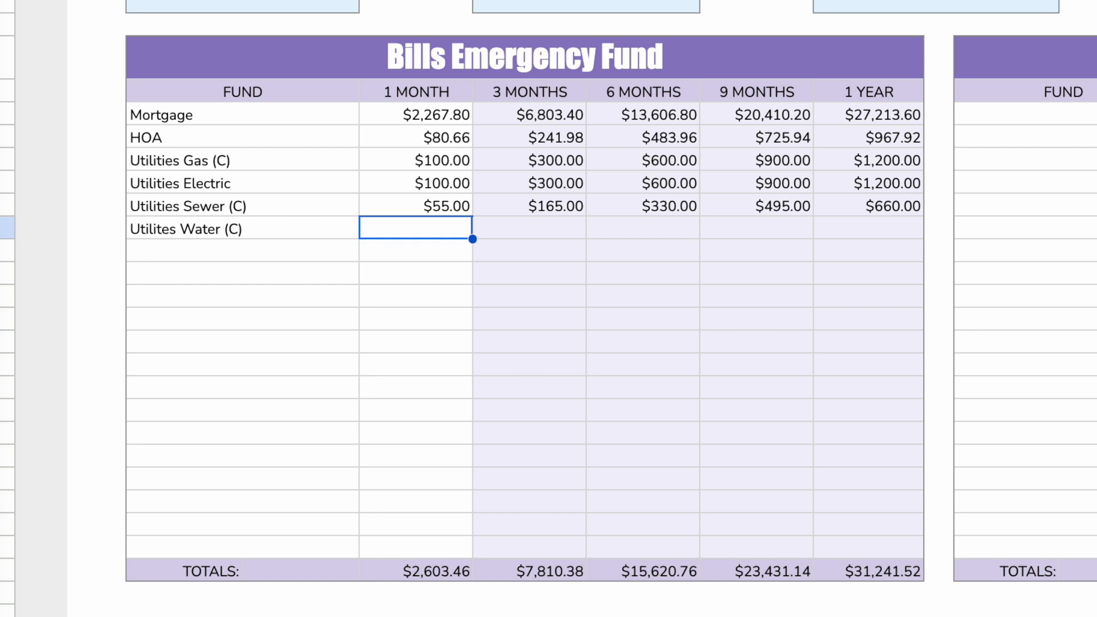
text(55)
key(Return)
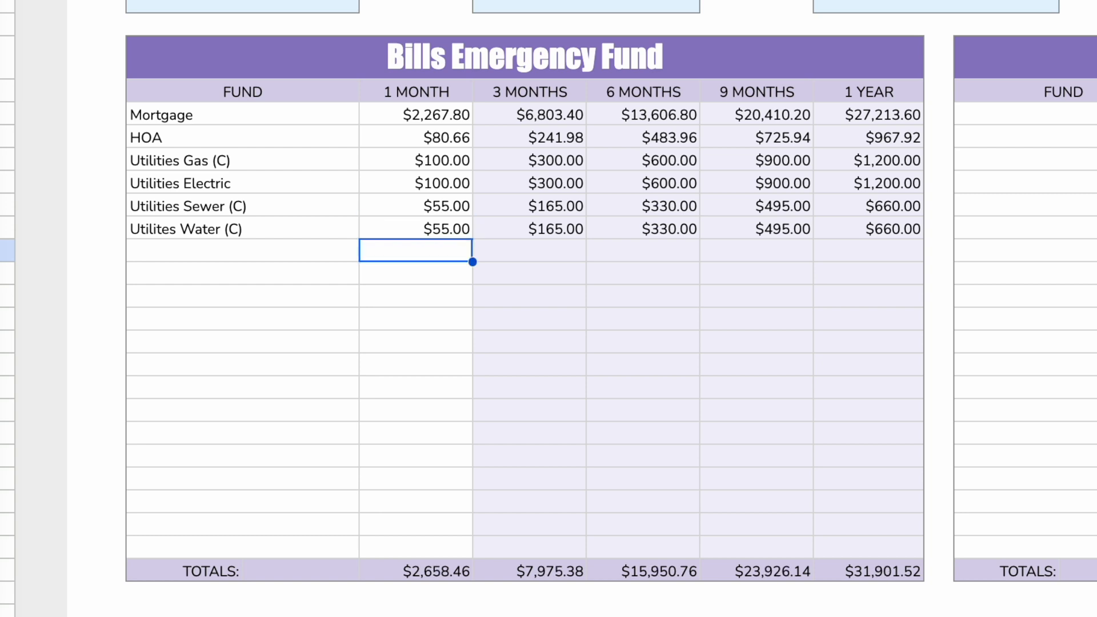
- Enter Car Insurance as the seventh fund in the Bills Emergency Fund table
key(Left)
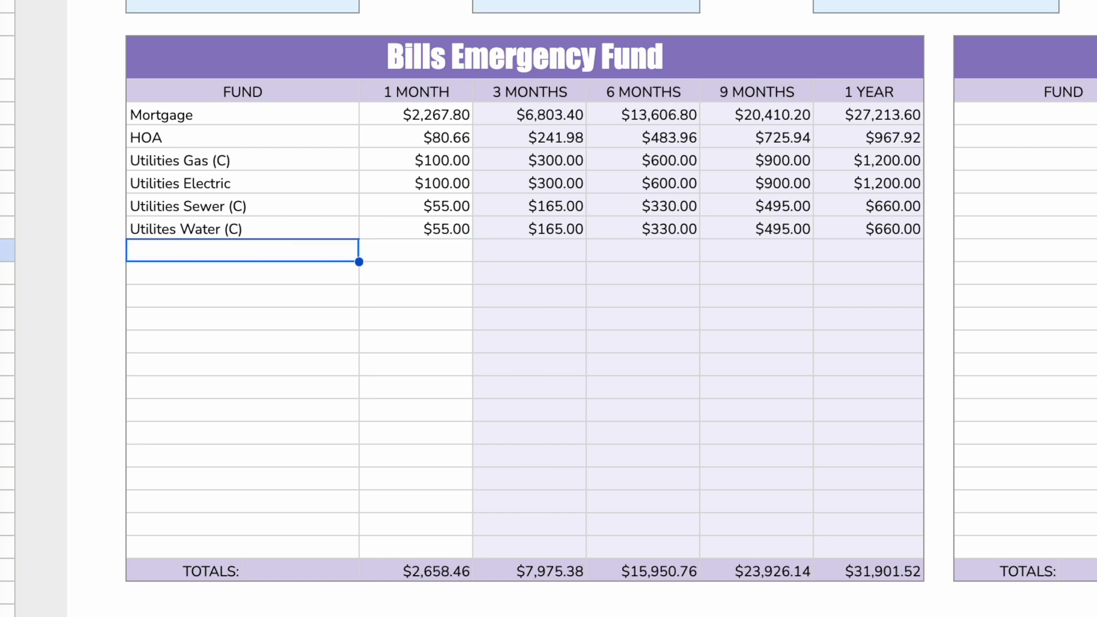
key(Right)
key(Up)
key(Up)
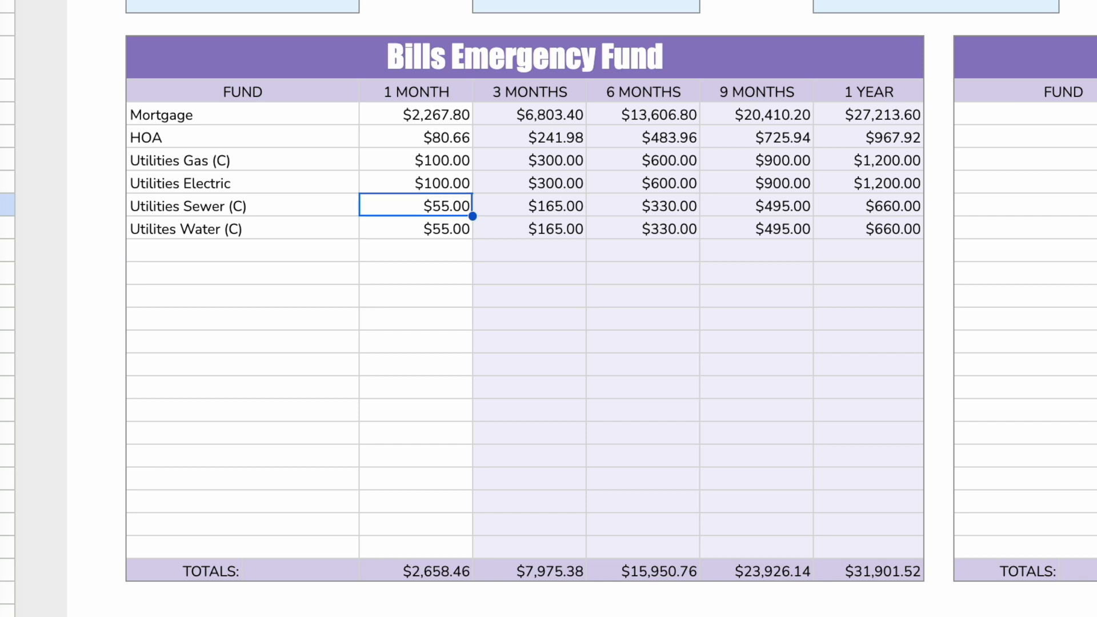
key(Down)
key(Down)
key(Left)
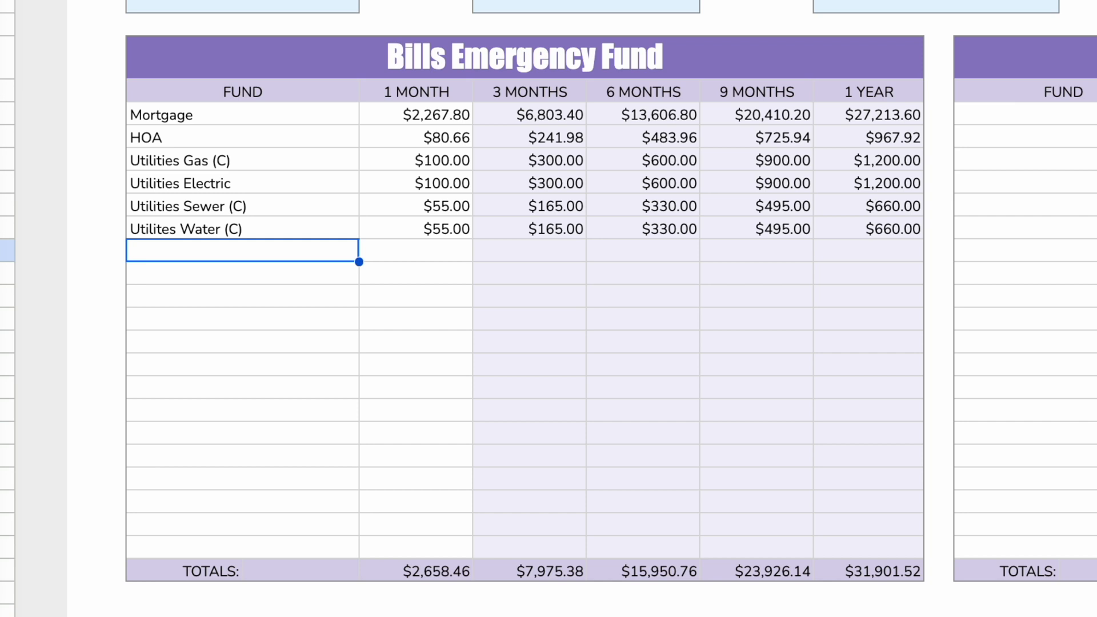
text(Car Insurance)
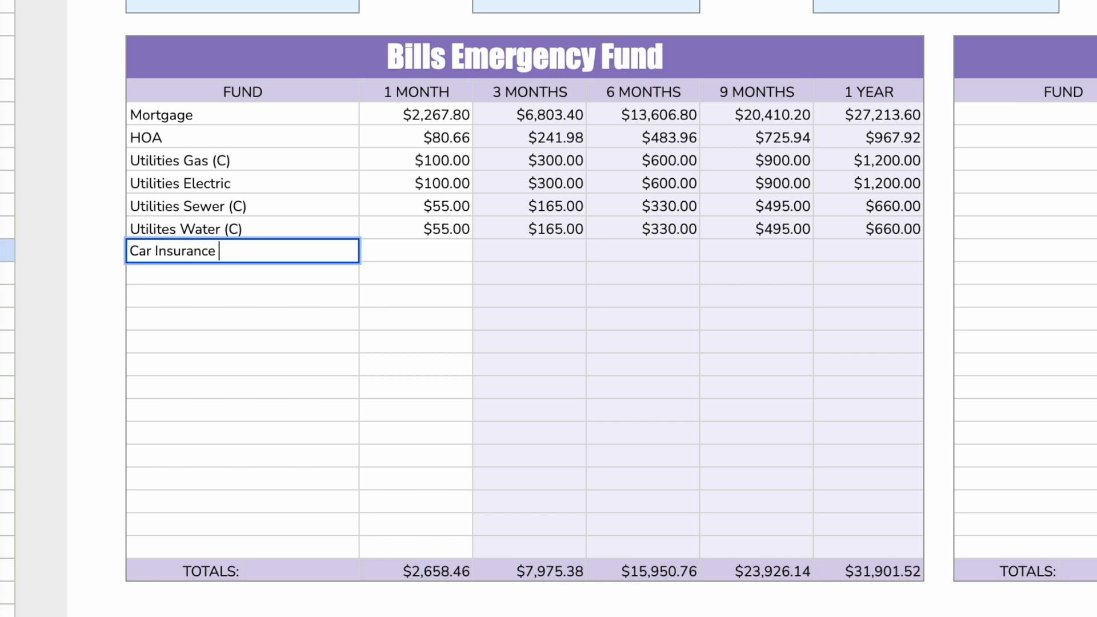
key(Tab)
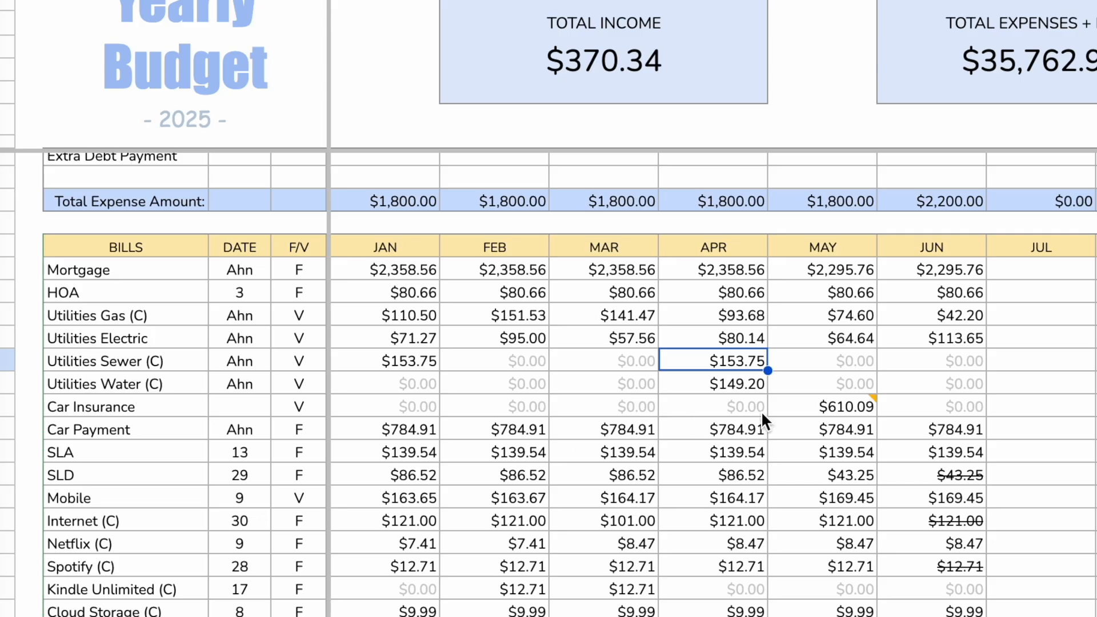
- Check the May car insurance bill in the Yearly Budget and set the Car Insurance fund's 1 month amount to 110
click(823, 400)
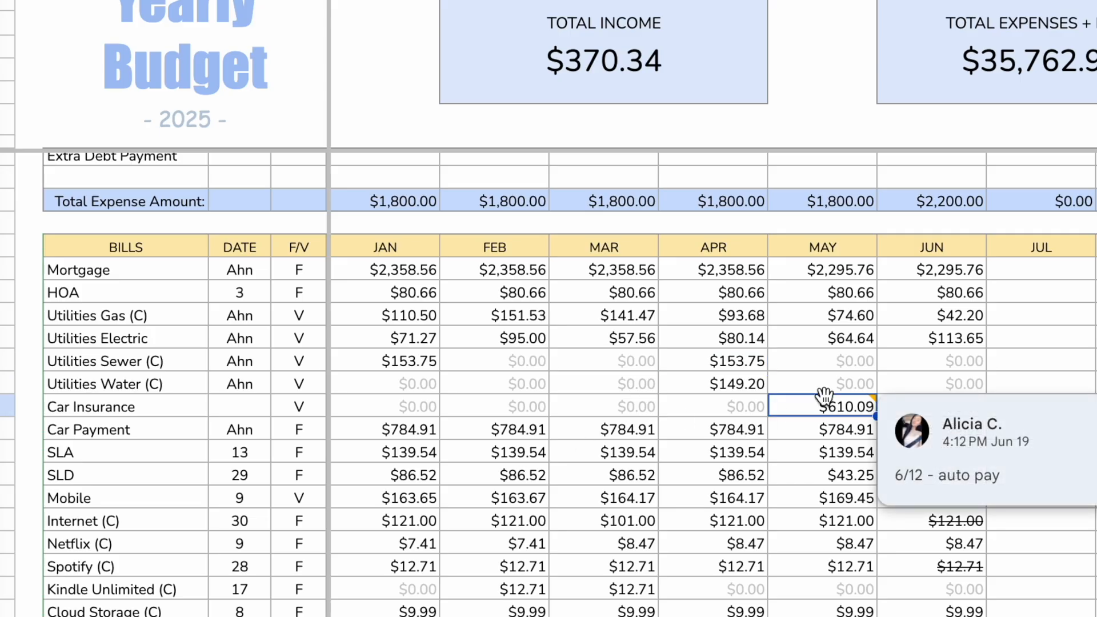
scroll(853, 402, down, 3)
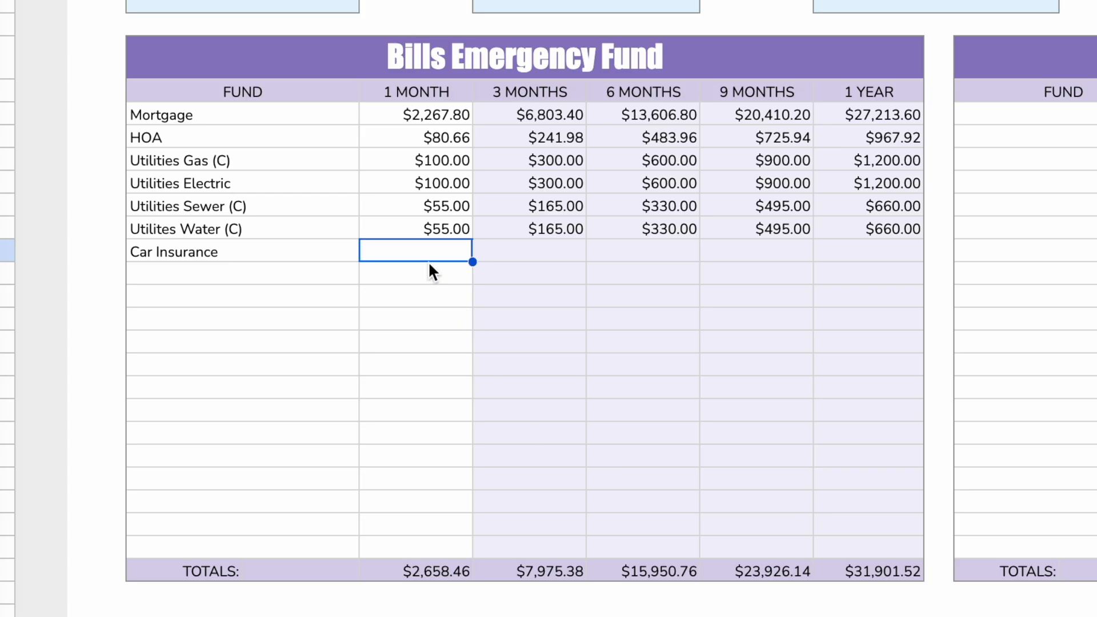
text(1)
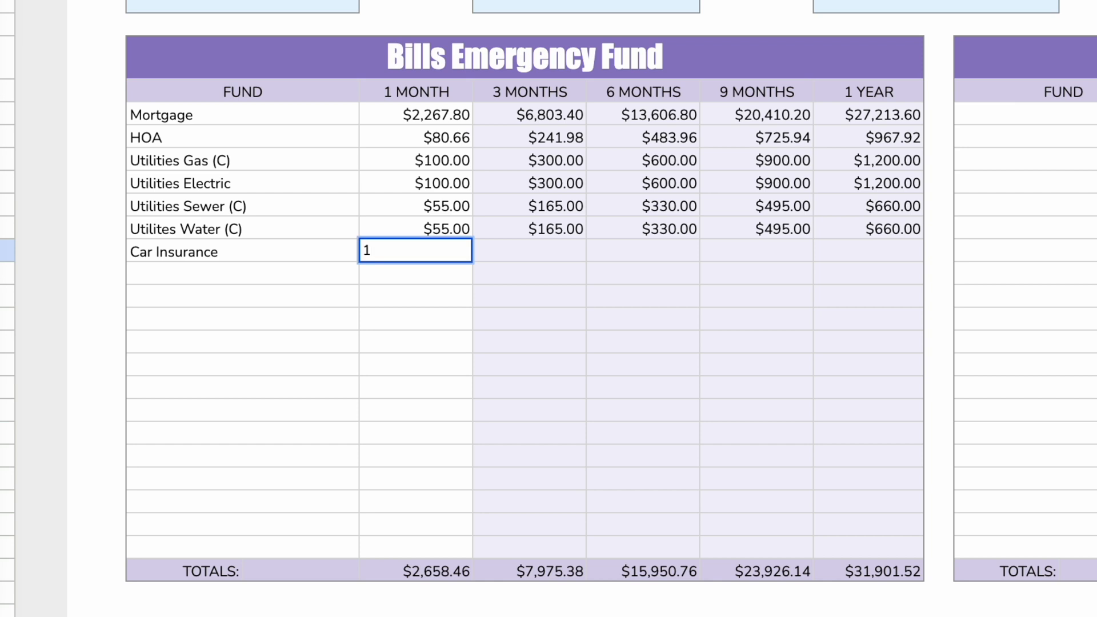
text(10)
key(Tab)
key(Down)
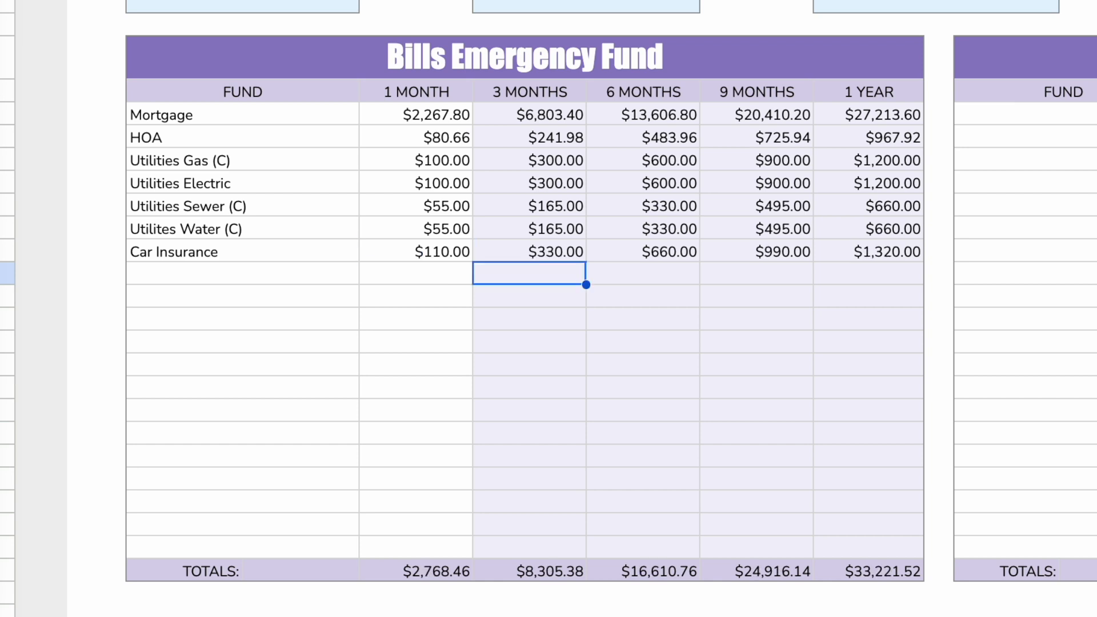
click(664, 253)
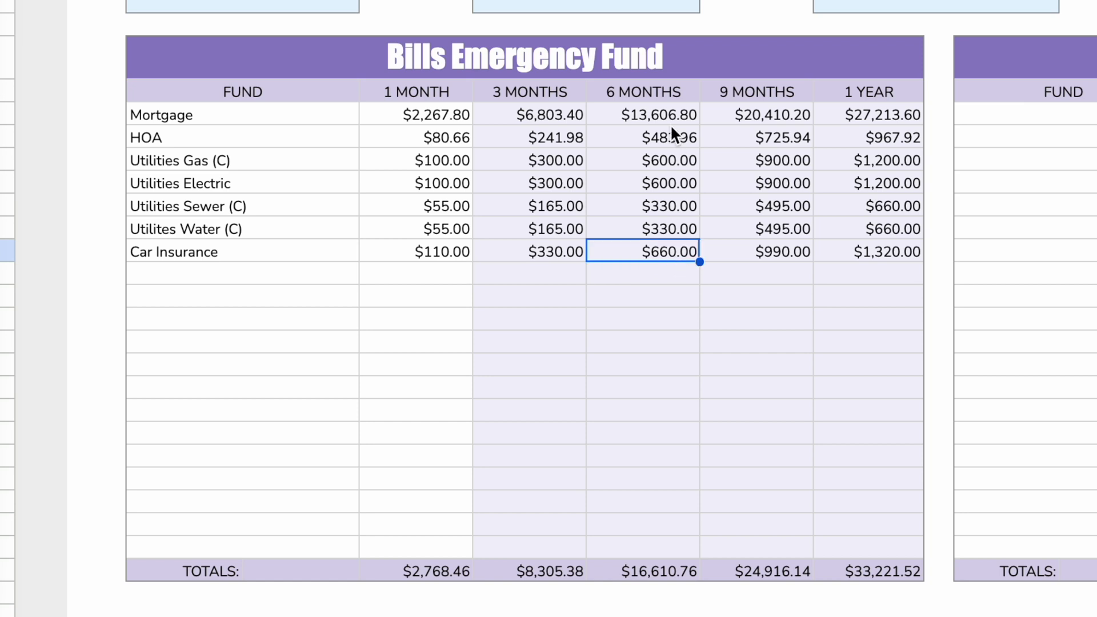
click(640, 87)
click(677, 252)
click(269, 283)
click(440, 274)
click(440, 253)
- Enter Car Payment as the eighth fund in the Bills Emergency Fund table
click(307, 277)
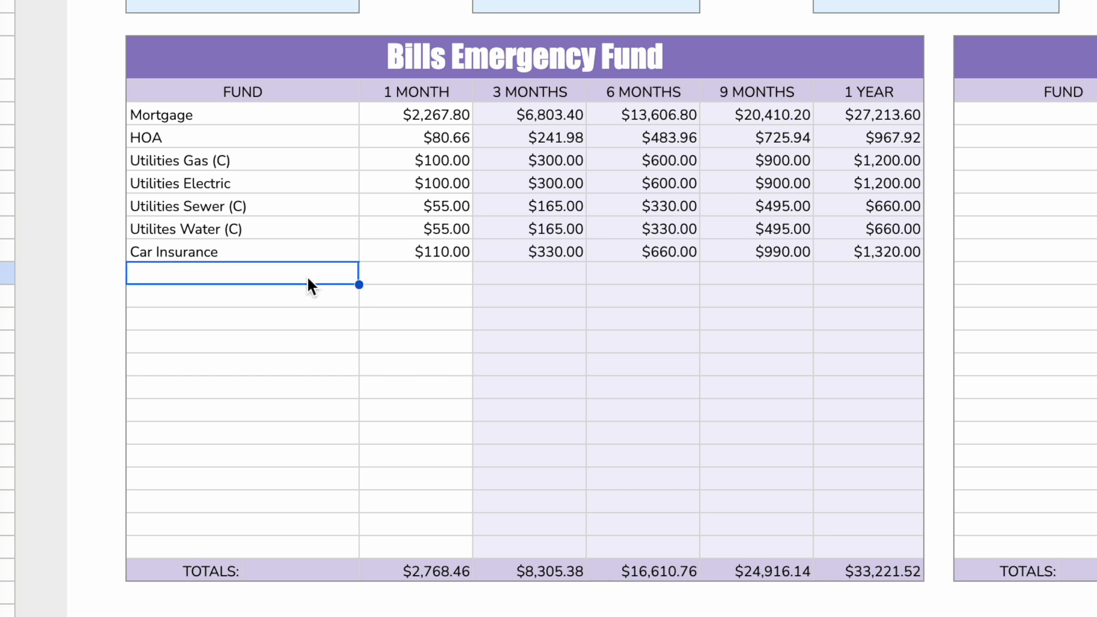
text(Car Payment)
key(Tab)
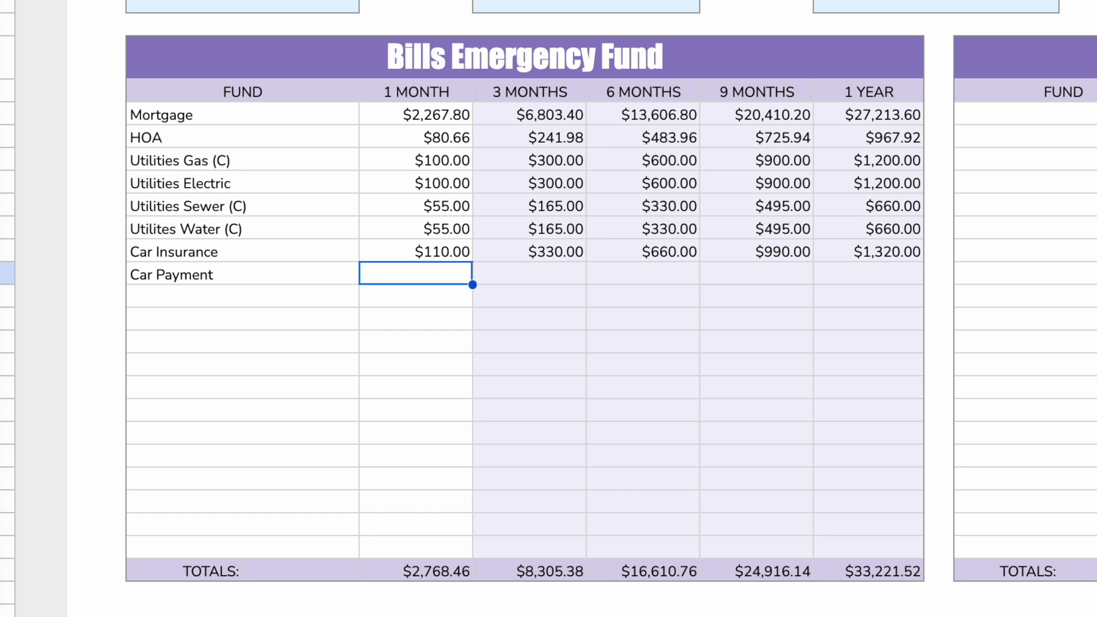
- Check the June car payment bill in the Yearly Budget and set the Car Payment fund's 1 month amount to 784.91
key(ctrl+shift+Page_Up)
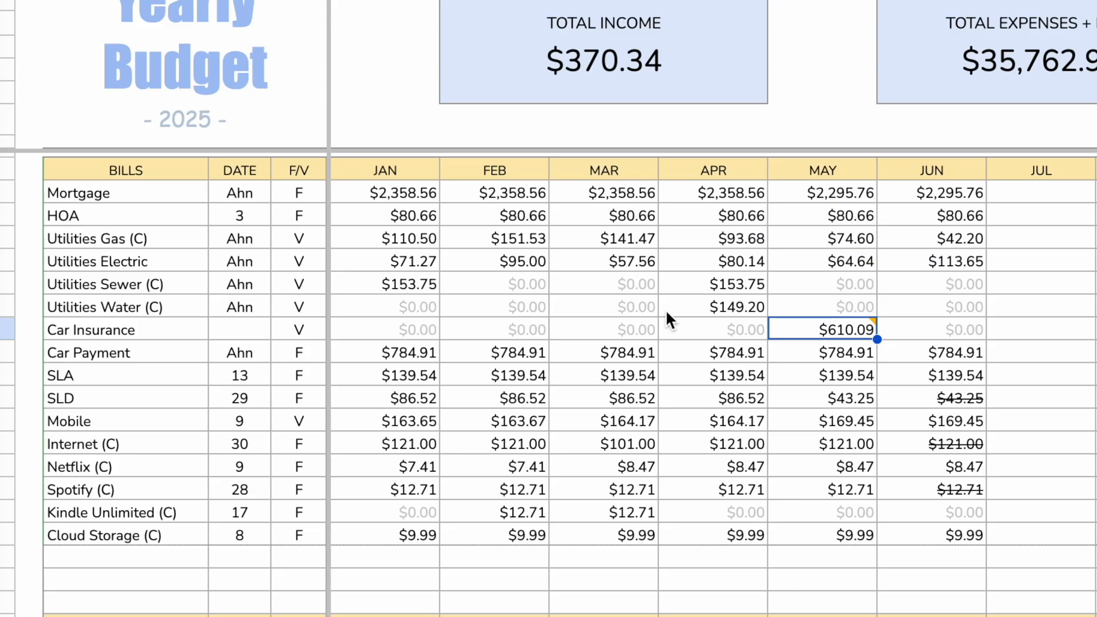
scroll(666, 309, up, 1)
scroll(666, 310, down, 4)
scroll(666, 309, right, 1)
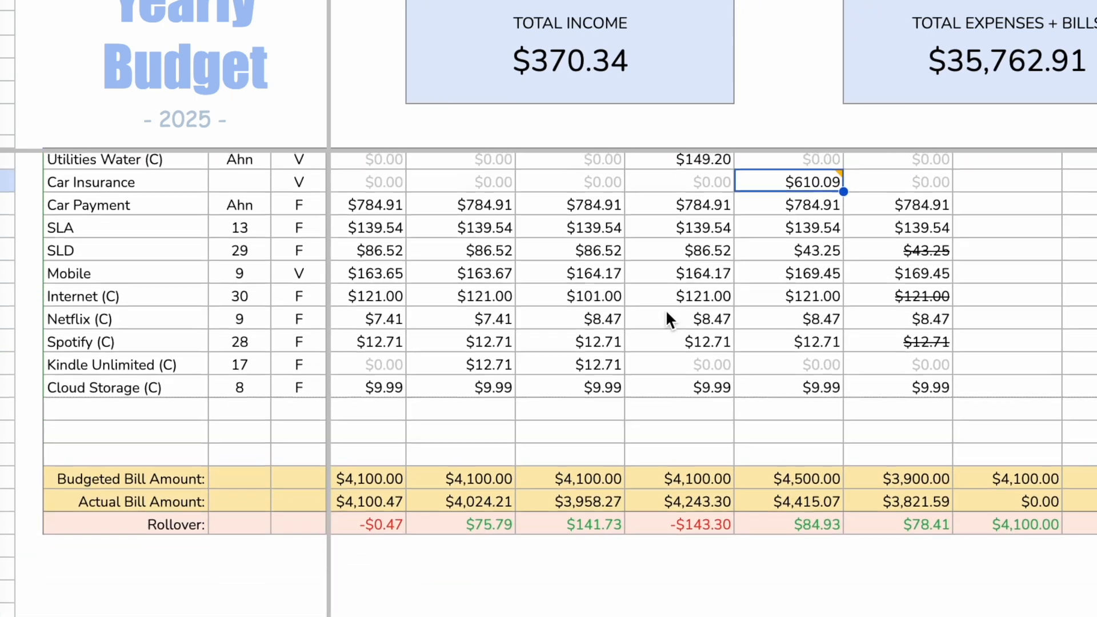
scroll(666, 310, up, 5)
scroll(666, 310, right, 1)
scroll(666, 310, down, 5)
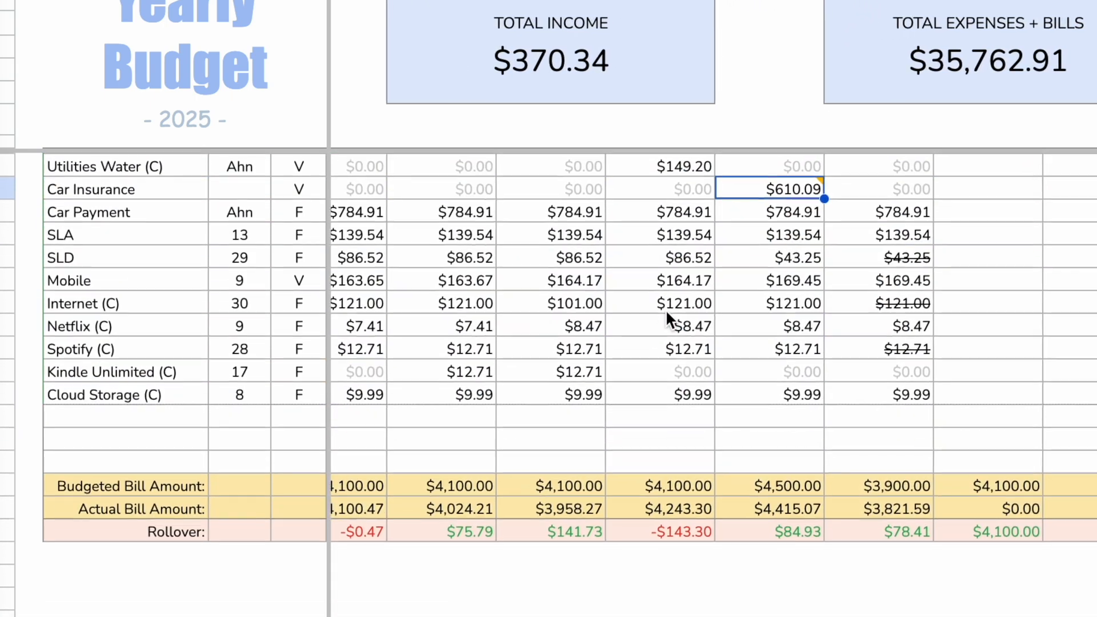
scroll(666, 311, up, 3)
scroll(666, 311, right, 1)
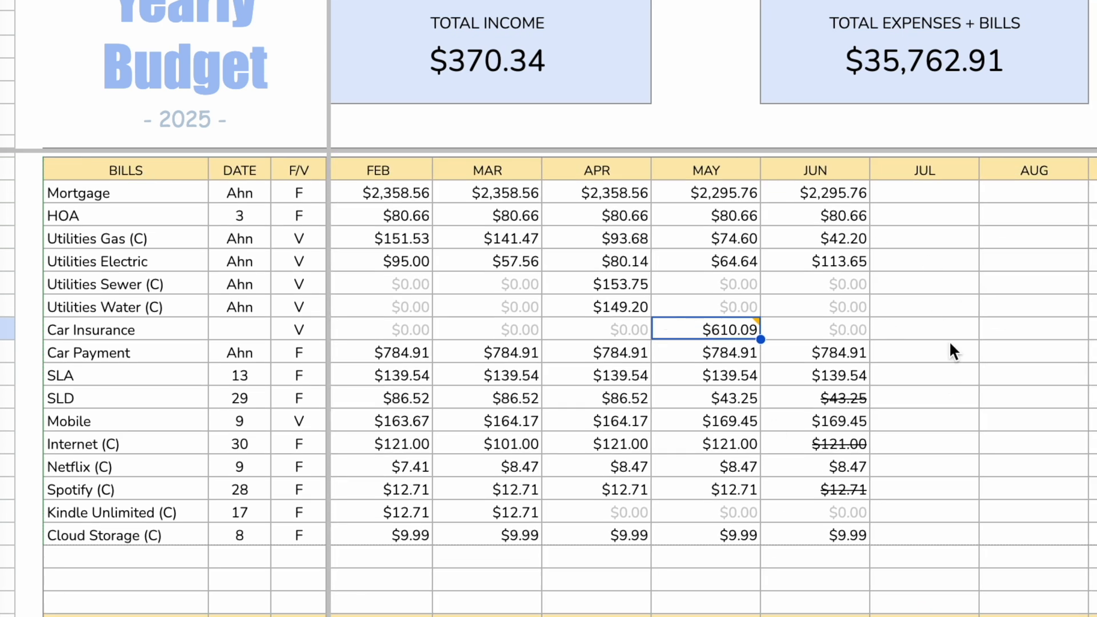
click(837, 351)
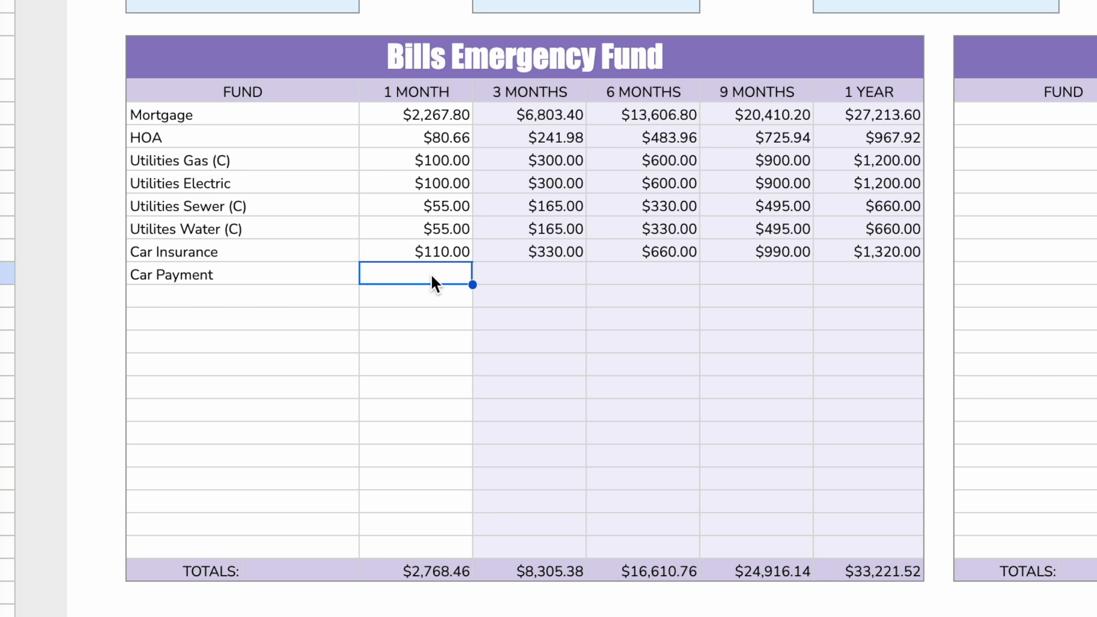
text(784.91)
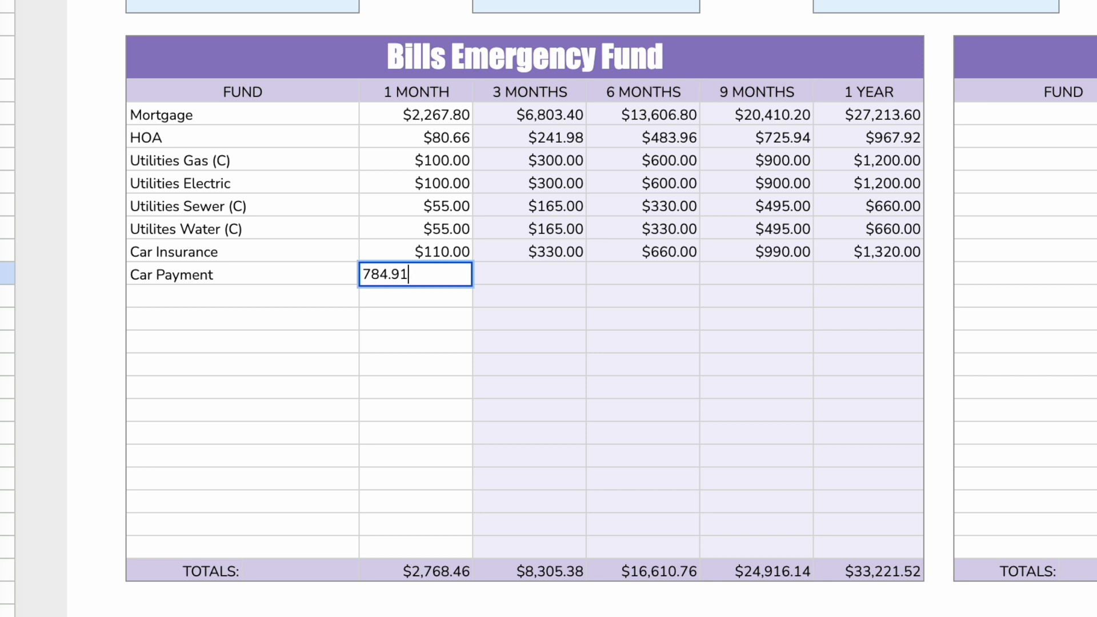
key(Return)
key(Left)
click(880, 279)
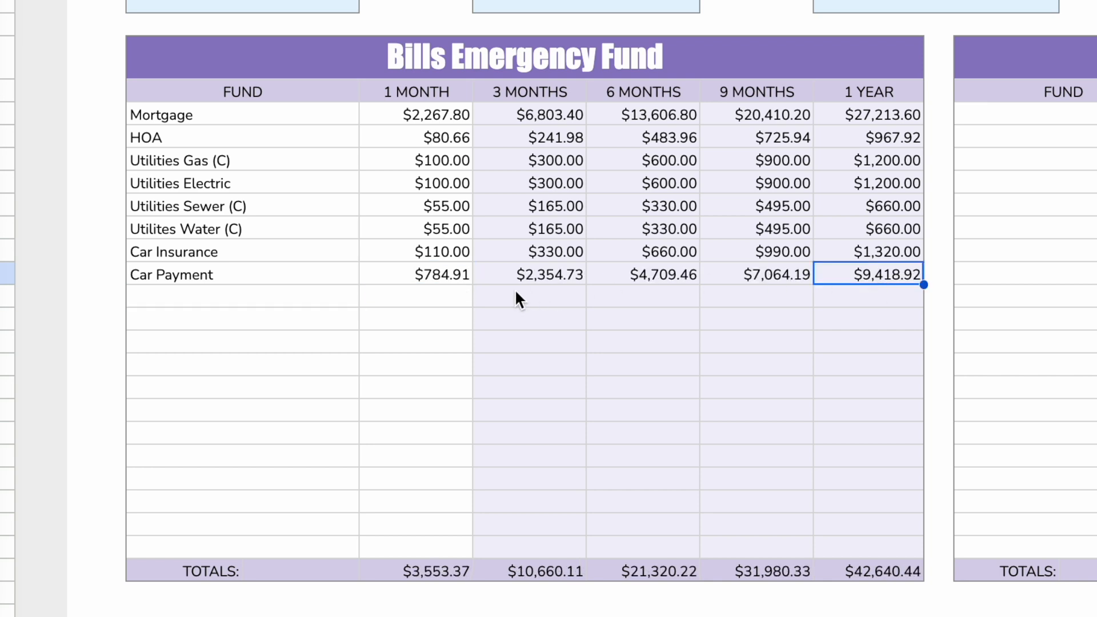
- Enter SLA and SLD as the ninth and tenth funds in the Bills Emergency Fund table
click(219, 309)
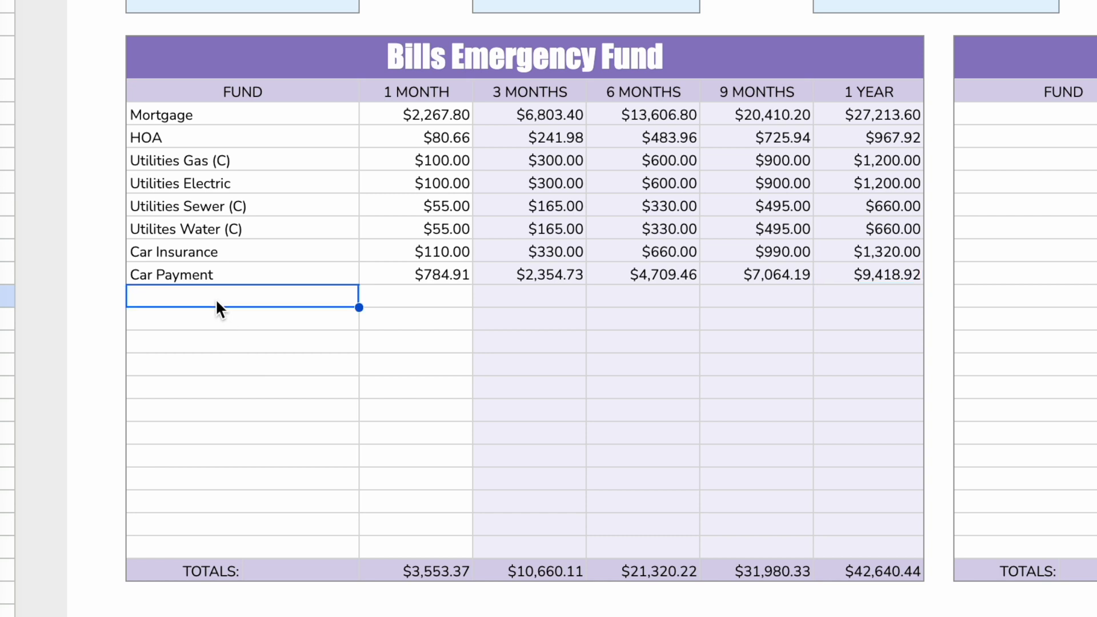
text(SLA)
key(Return)
text(SLD)
key(Tab)
- Set the SLA fund's 1 month amount to 139.54
key(Up)
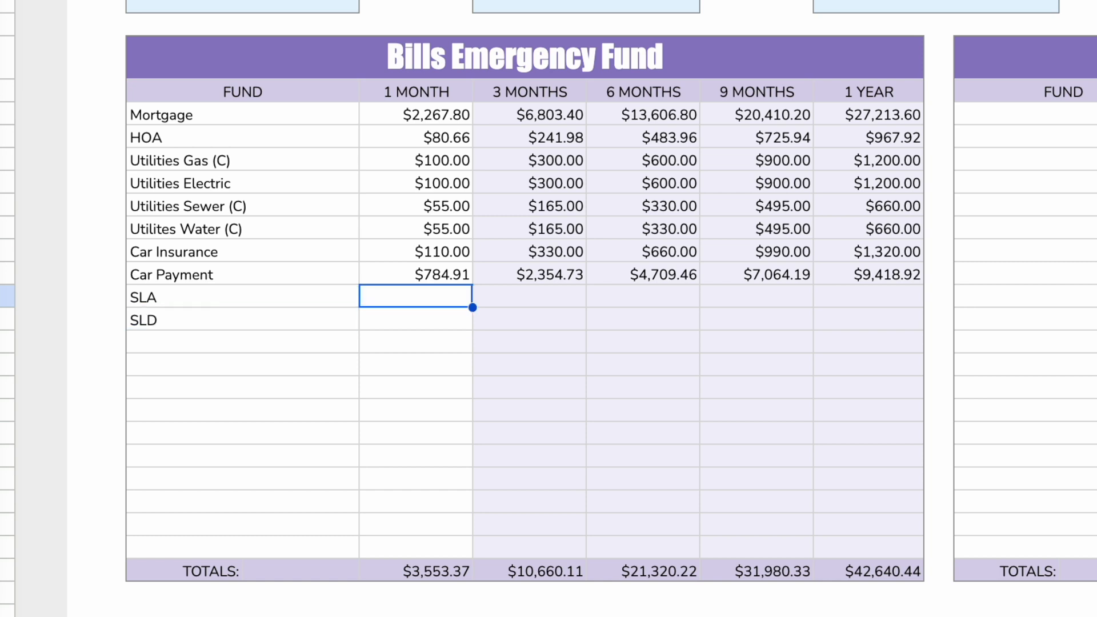
text(139.)
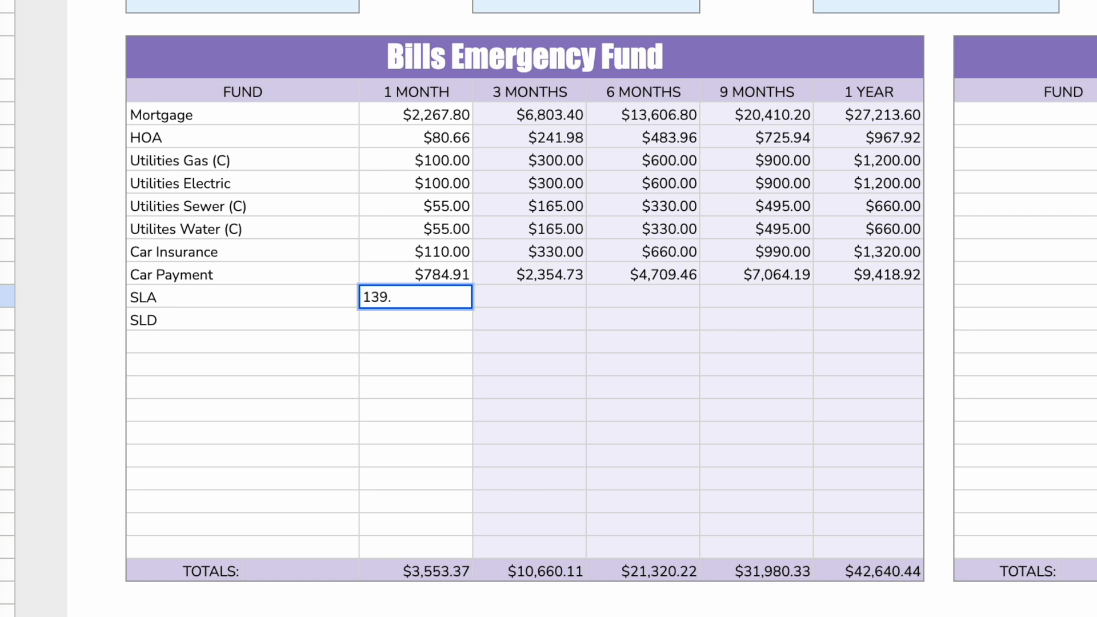
text(54)
key(Tab)
key(Left)
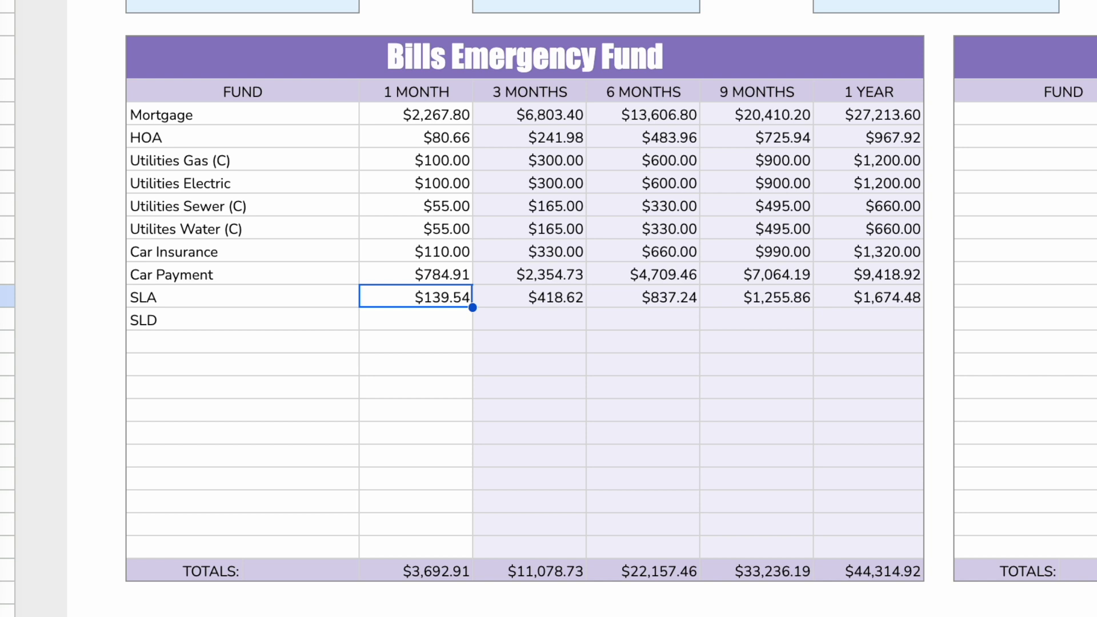
- Set the SLD fund's 1 month amount to 43.25
key(Down)
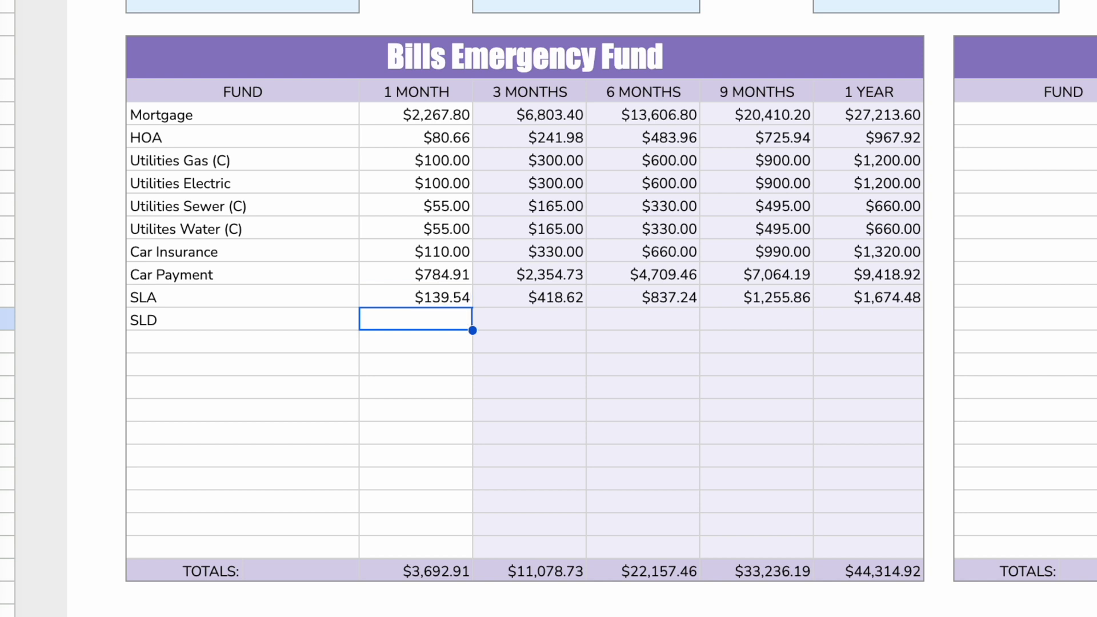
key(Up)
key(Down)
text(43.25)
key(Return)
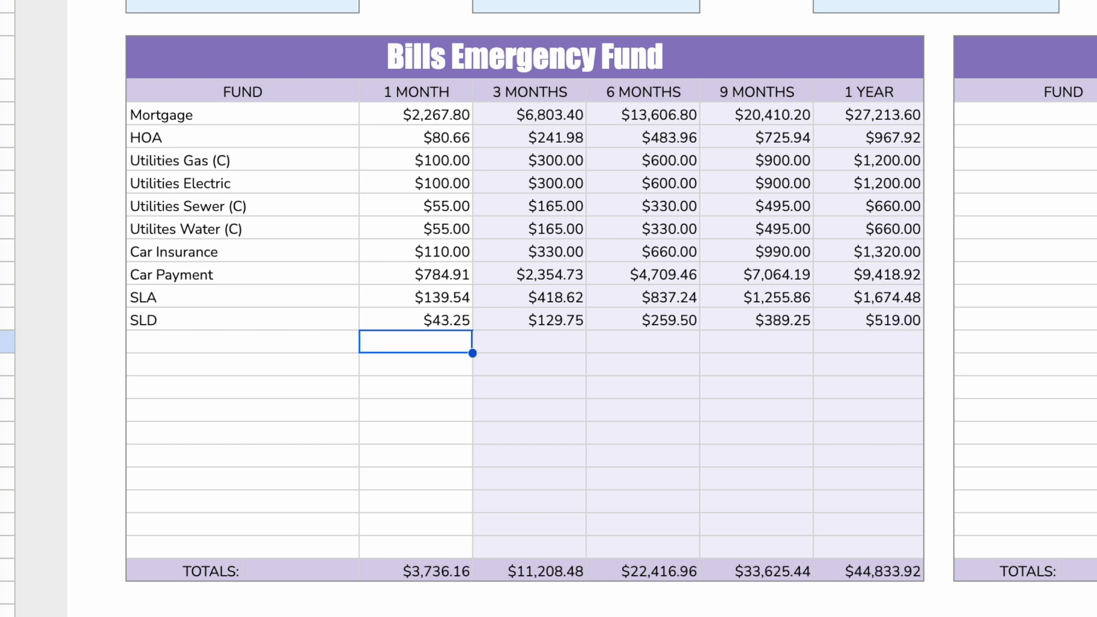
key(Up)
key(Down)
key(Left)
key(Right)
key(Up)
key(Down)
key(Up)
key(Down)
key(Left)
key(Up)
key(Right)
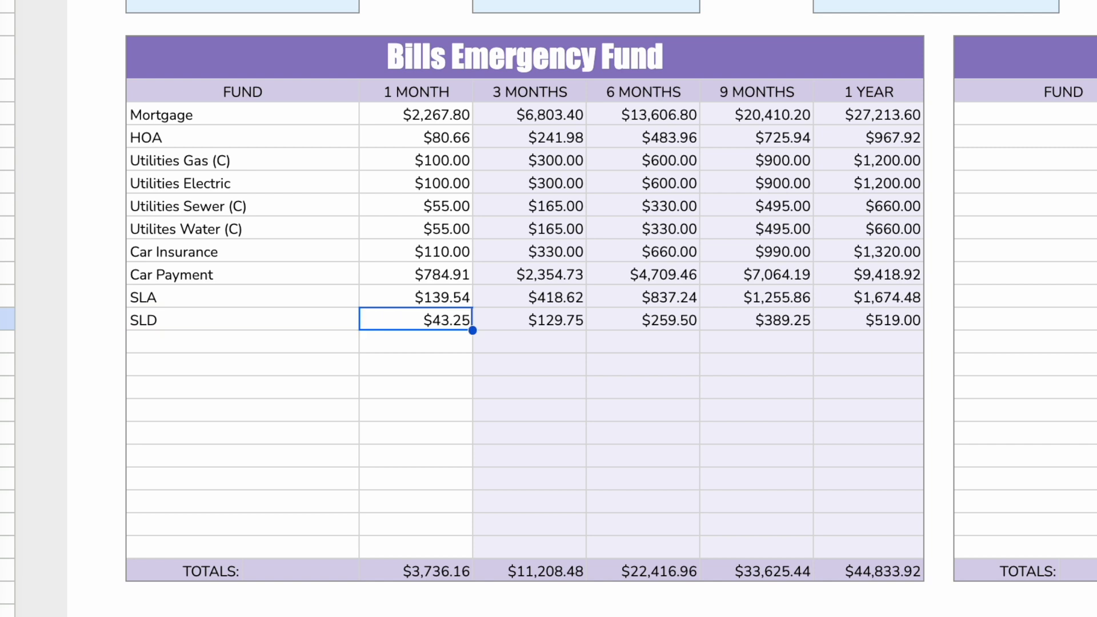
key(Down)
key(Up)
key(Down)
- Add Mobile as the eleventh bills fund, with a 1 month amount of 165
key(Left)
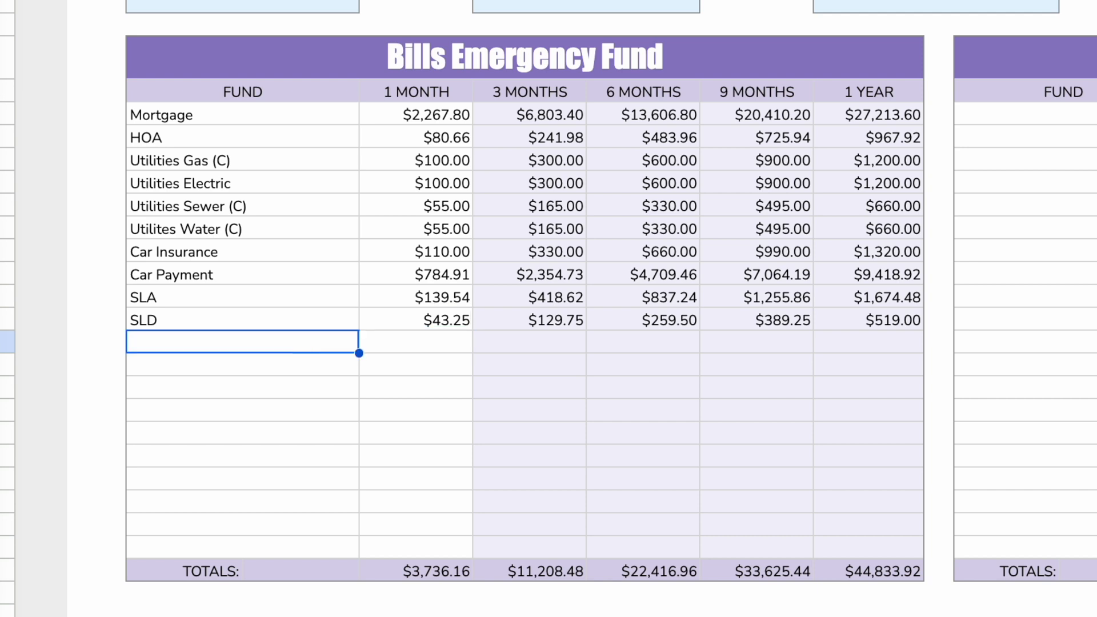
text(Mobile)
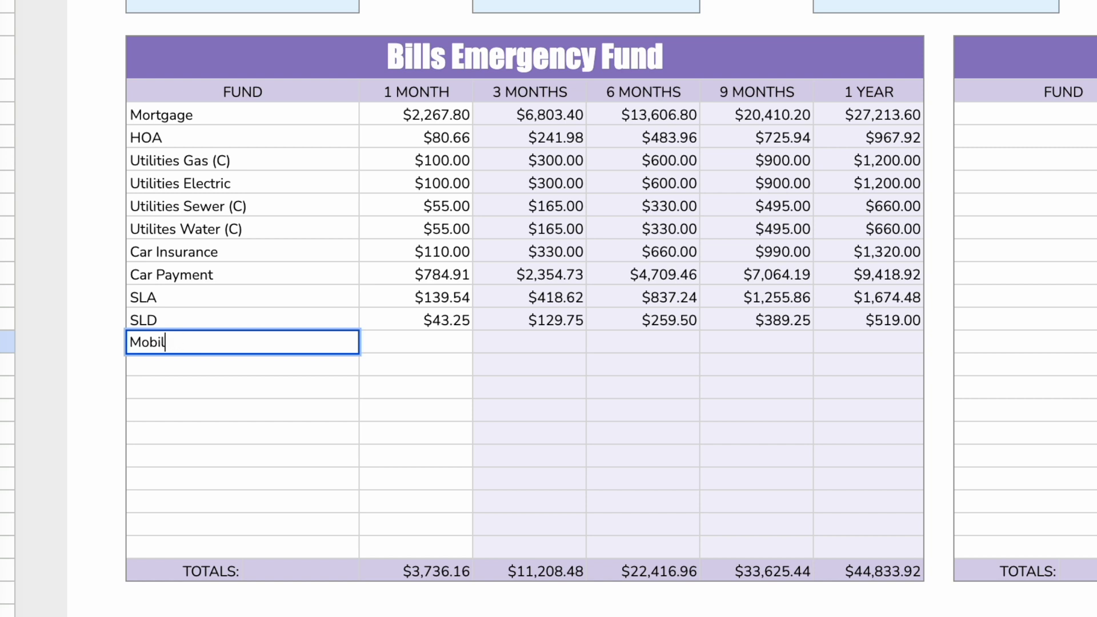
key(Tab)
text(1)
text(56)
key(BackSpace)
key(BackSpace)
text(65)
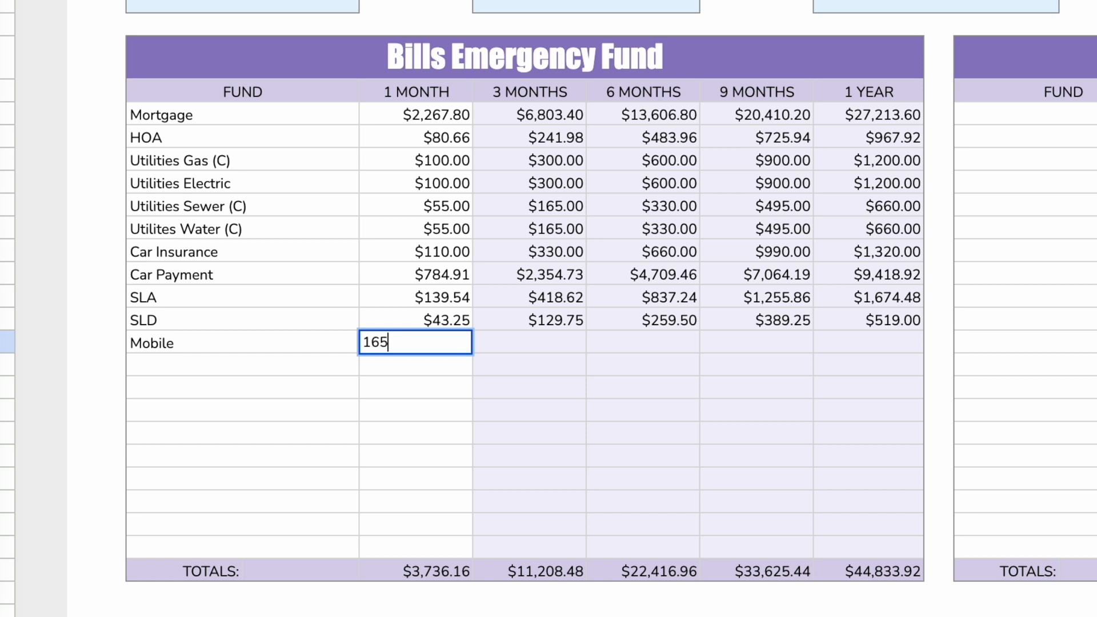
key(Return)
key(Up)
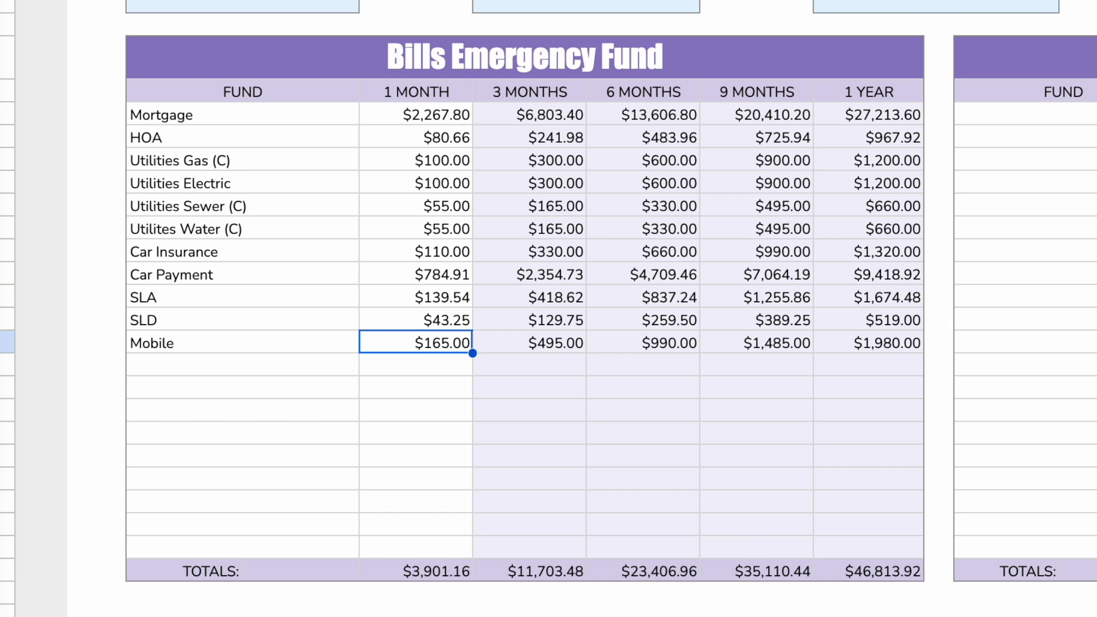
- Add Internet (C) as the twelfth bills fund, with a 1 month amount of 121
key(Down)
key(Left)
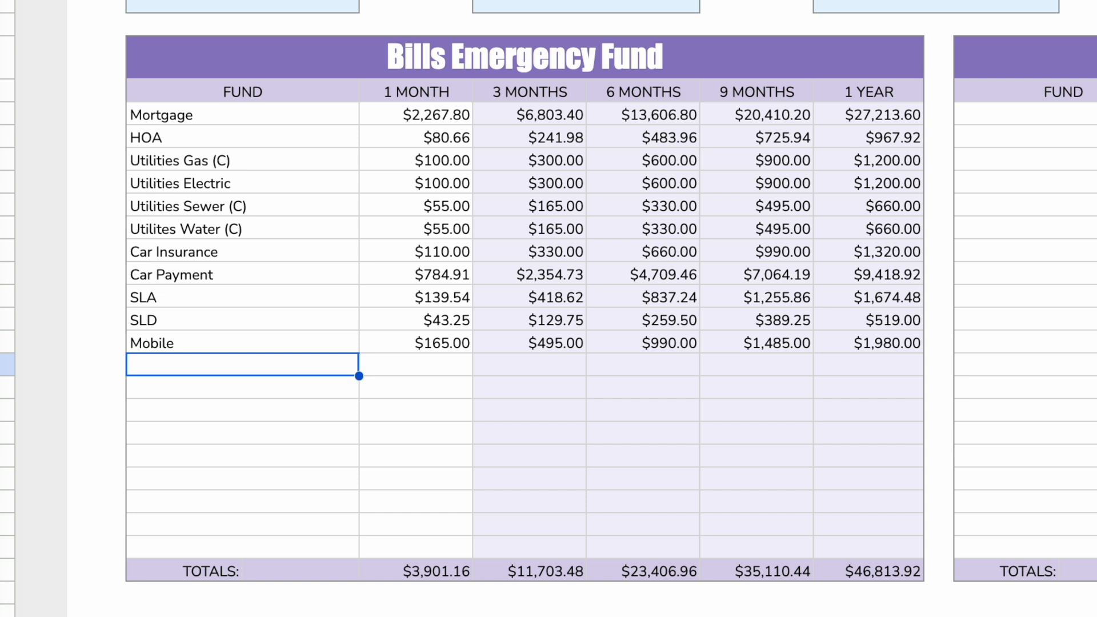
key(Up)
key(Down)
key(Right)
key(Left)
text(Internet )
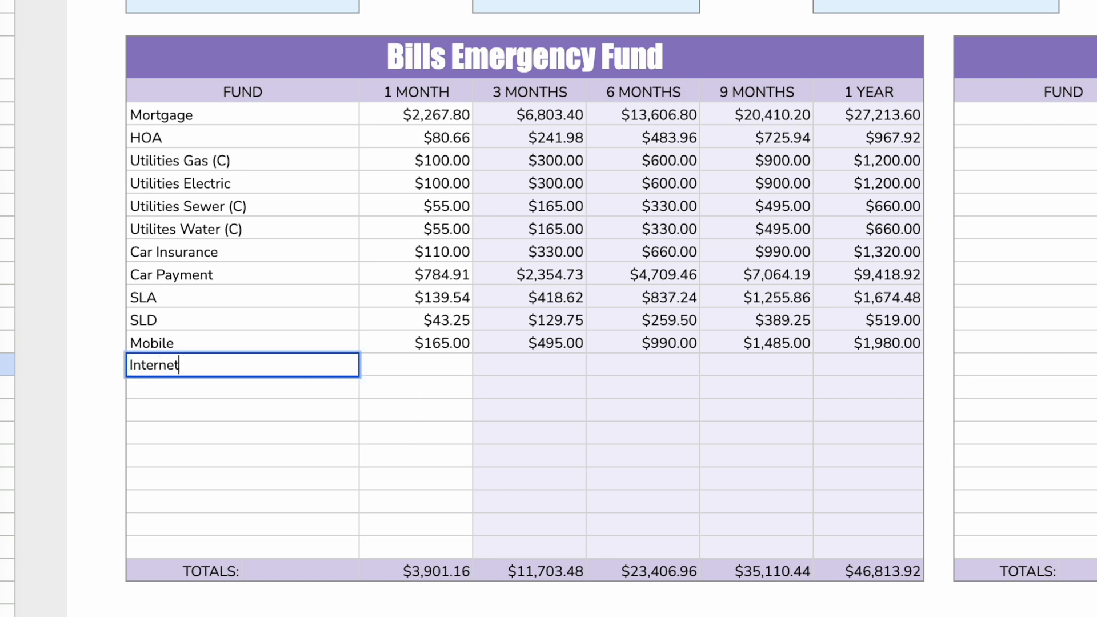
text((C))
key(Tab)
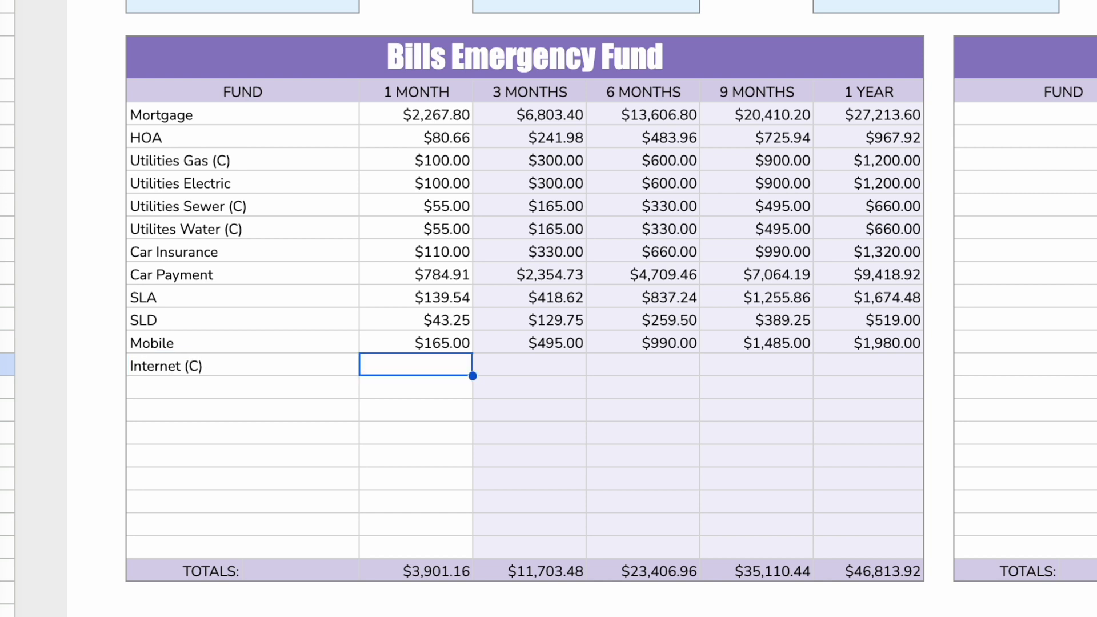
text(121)
key(Return)
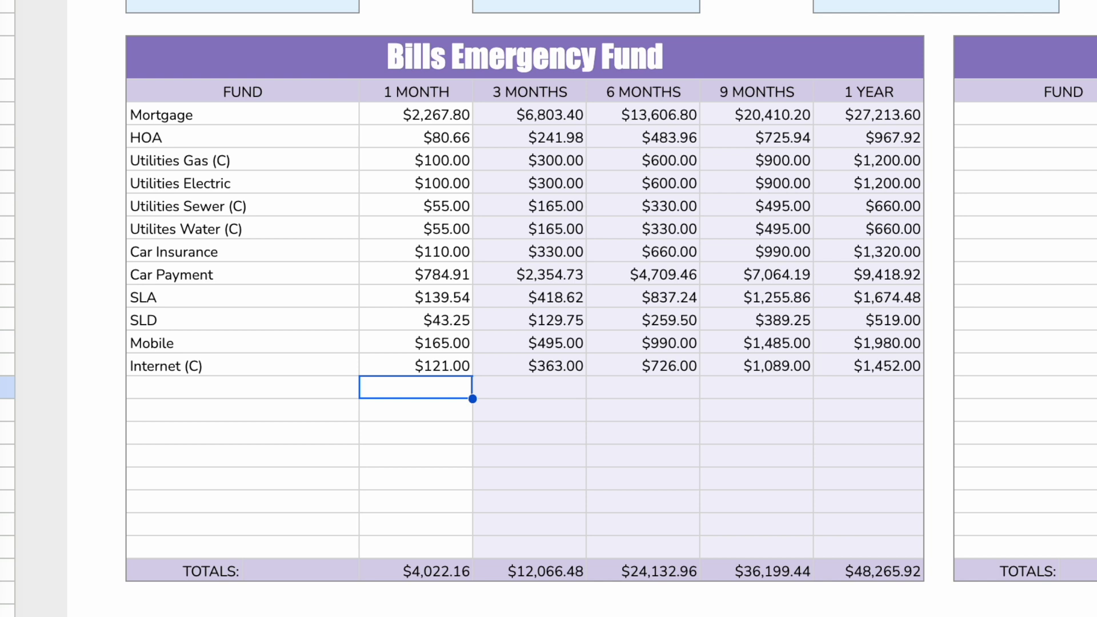
- Change the Internet (C) fund's 1 month amount to 113
key(Up)
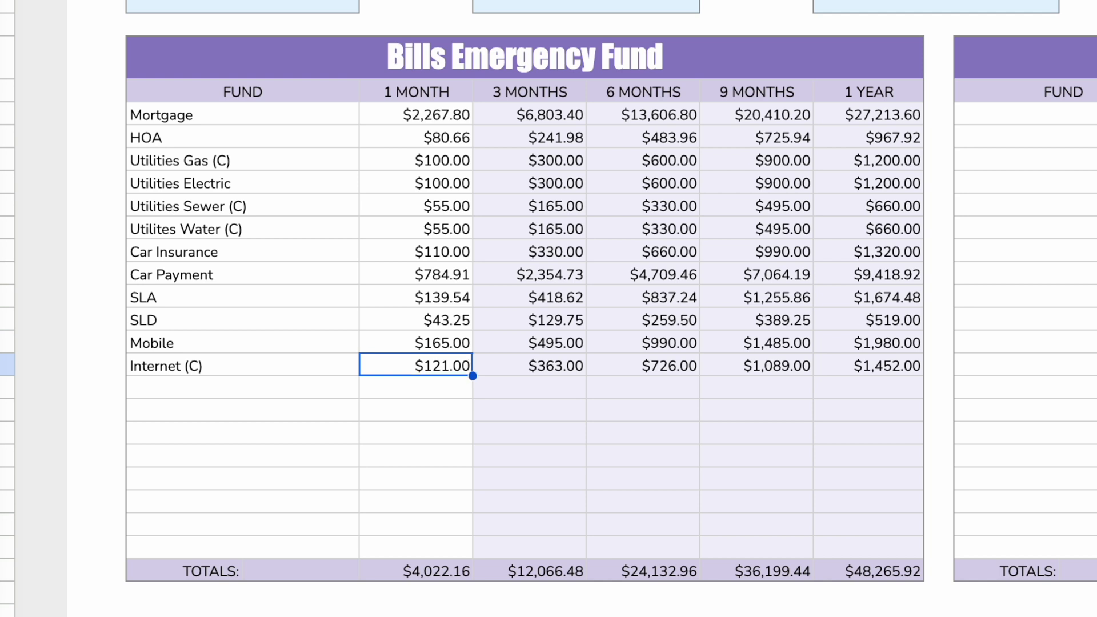
text(113)
key(Return)
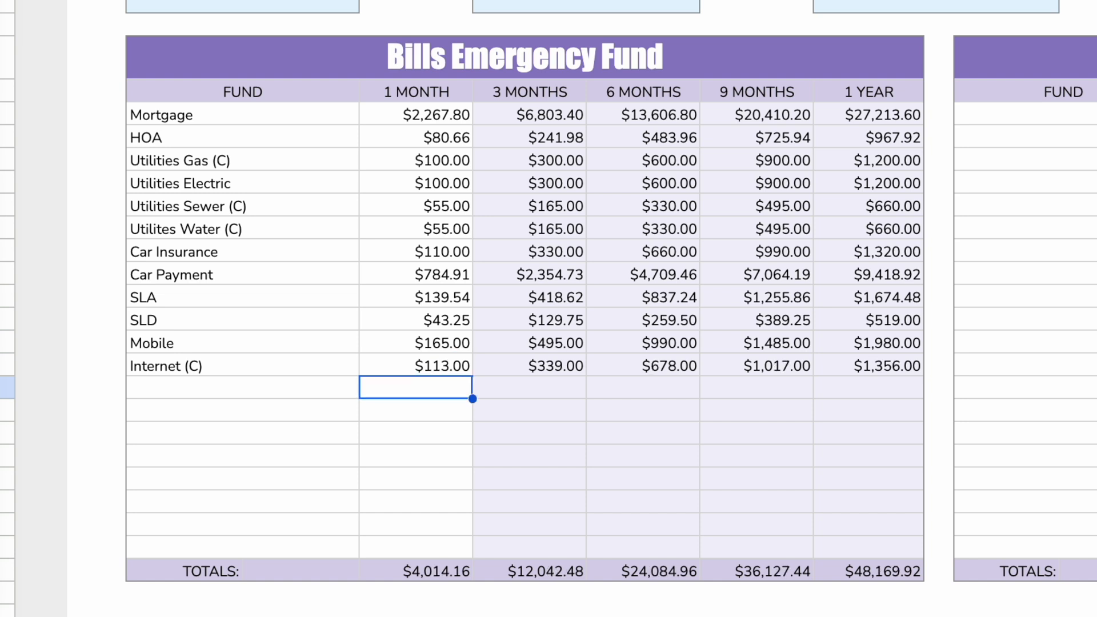
- Add Netflix (C) as the thirteenth bills fund, with a 1 month amount of 8.47
key(Left)
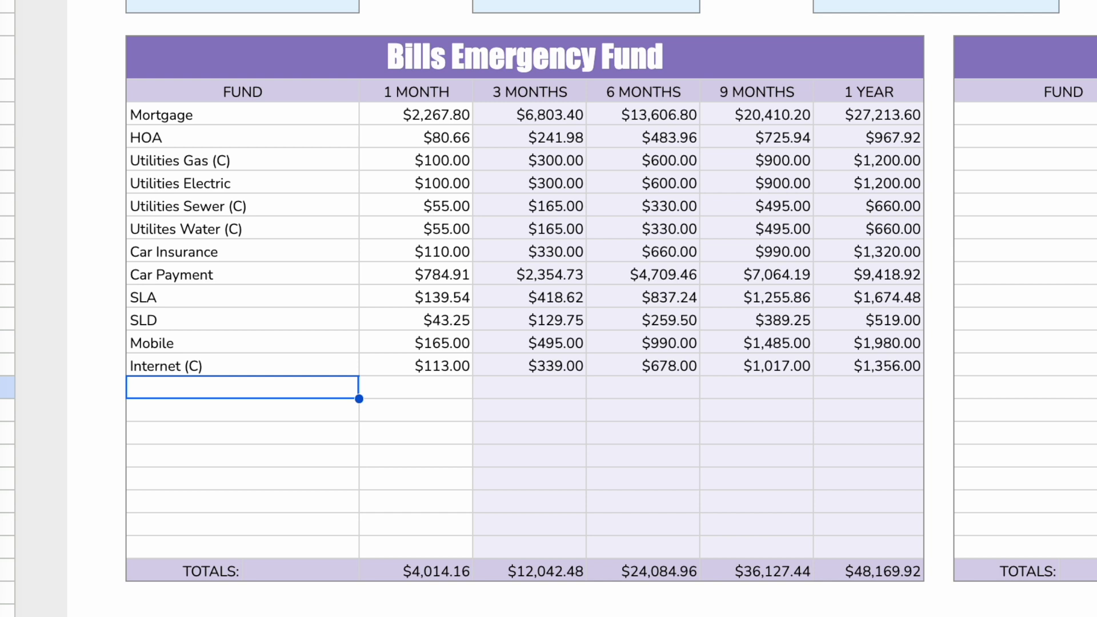
text(Netflix (C))
key(Tab)
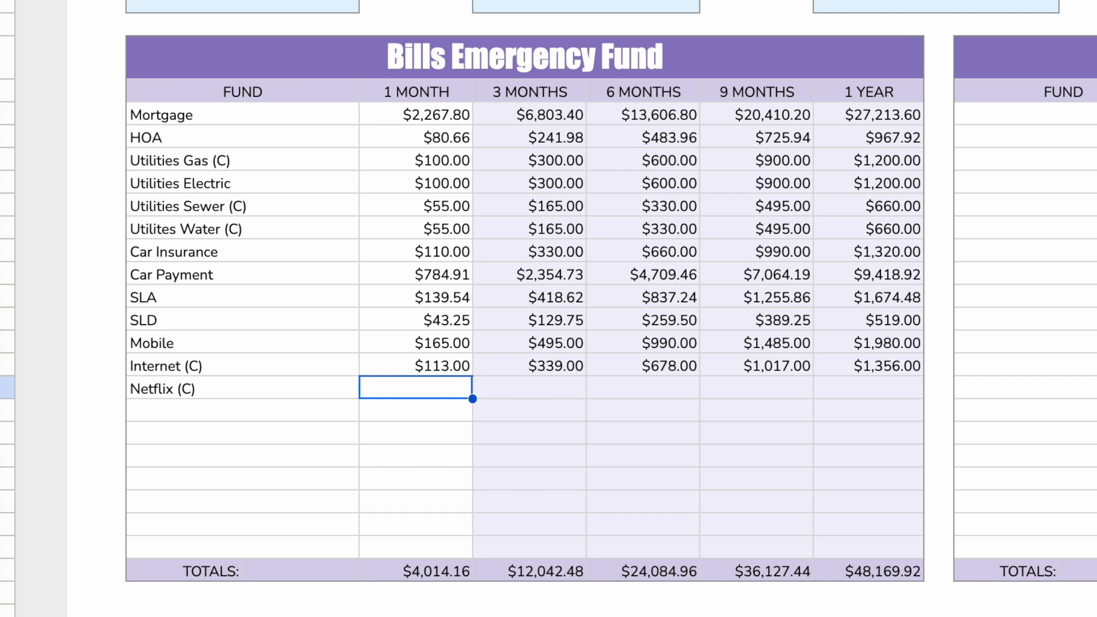
text(8.47)
key(Tab)
key(Left)
key(Left)
key(Right)
key(Right)
key(Left)
key(Right)
key(Right)
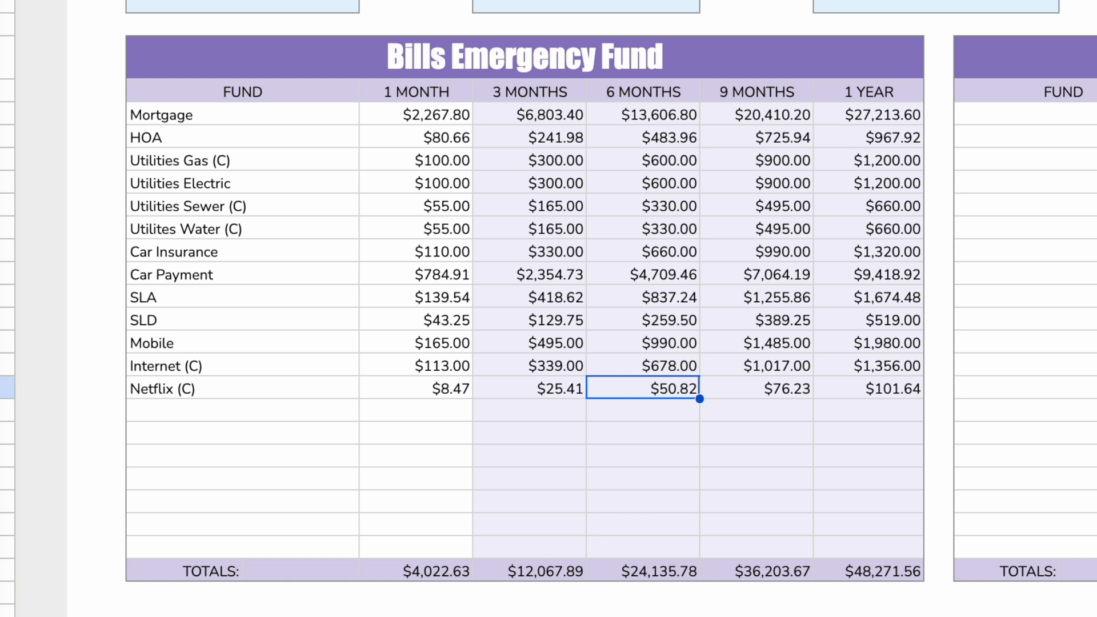
key(Right)
key(Left)
key(Right)
key(Left)
key(Left)
key(Left)
key(Left)
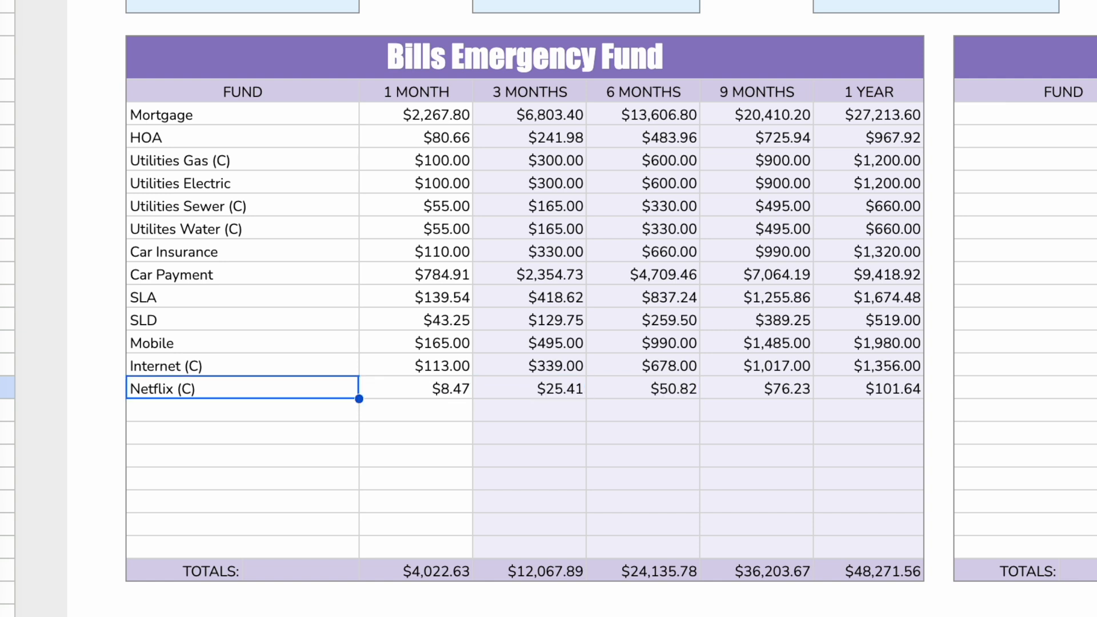
- Add Spotify (C) as the fourteenth bills fund, with a 1 month amount of 12.71
key(Down)
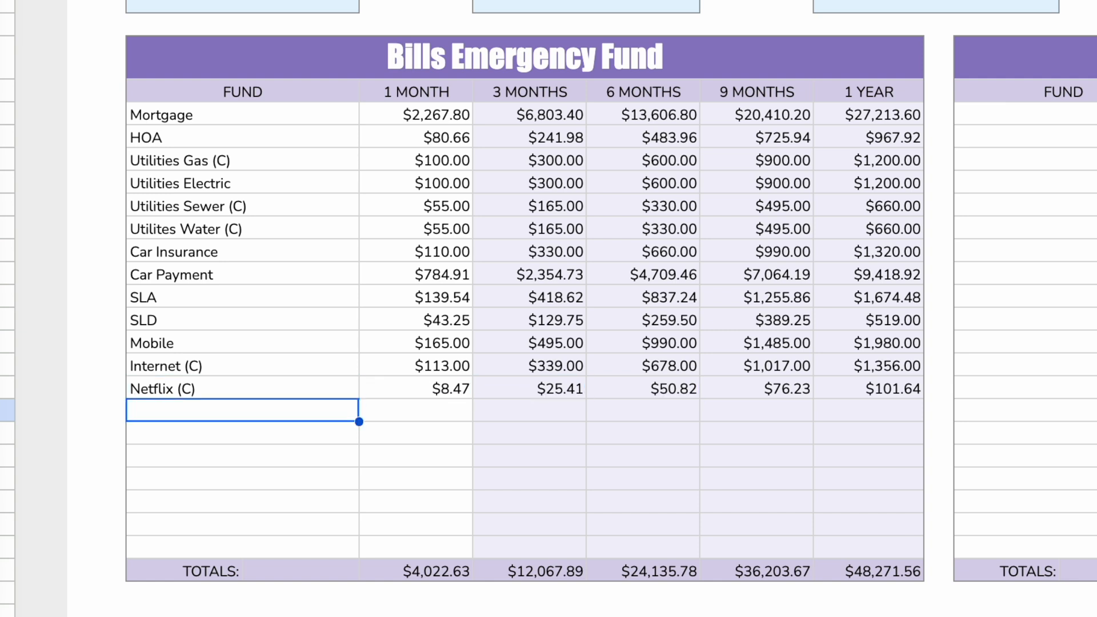
text(Spotig)
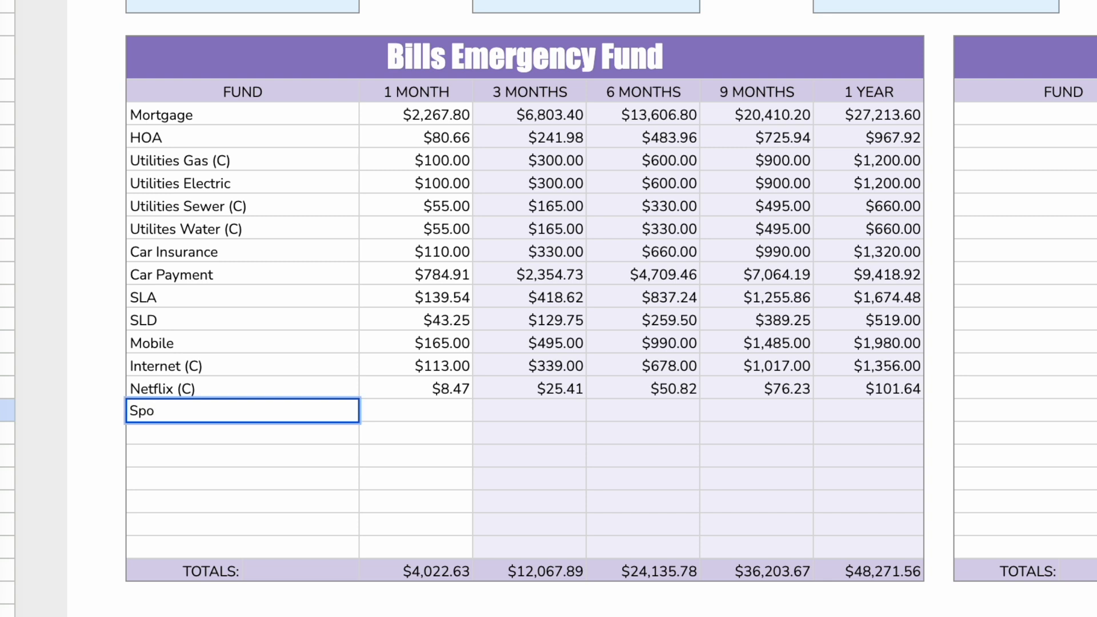
key(BackSpace)
key(BackSpace)
text(ify (C))
key(Tab)
text(12.71)
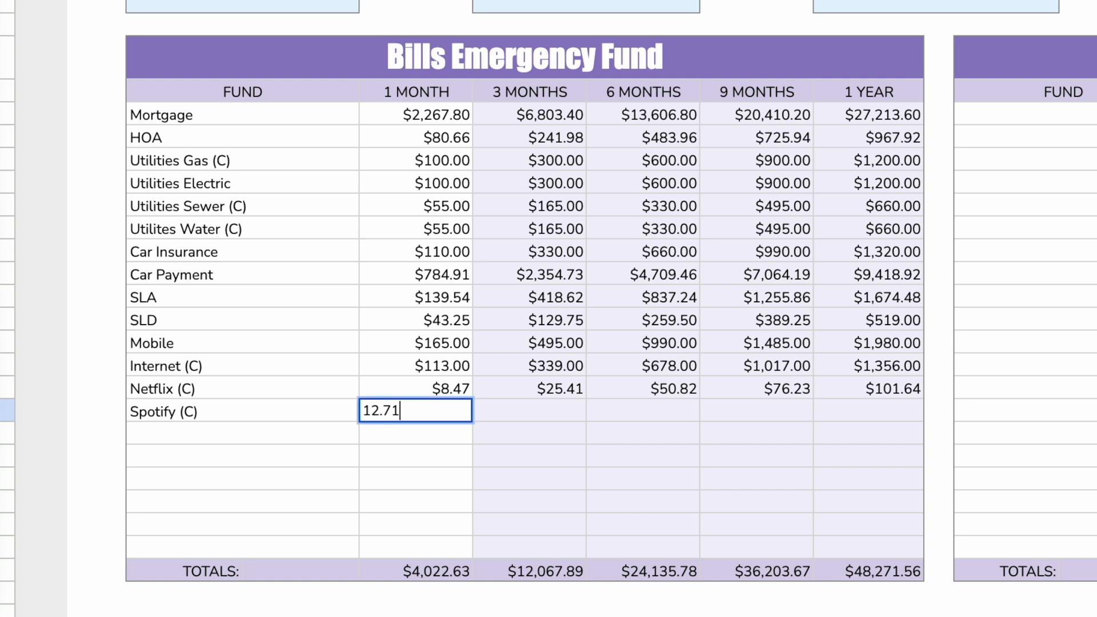
key(Return)
- Add Cloud Storage as the fifteenth bills fund, with a 1 month amount of 9.99
key(Left)
text(C)
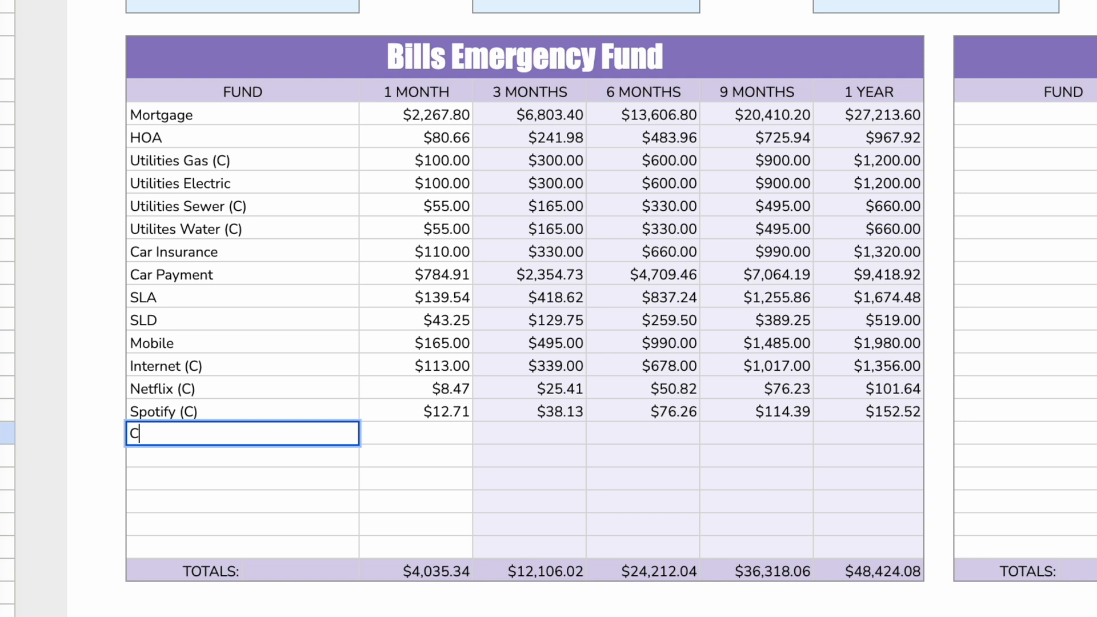
text(loud STorgae)
key(BackSpace)
key(BackSpace)
key(BackSpace)
key(BackSpace)
key(BackSpace)
key(BackSpace)
text(torage)
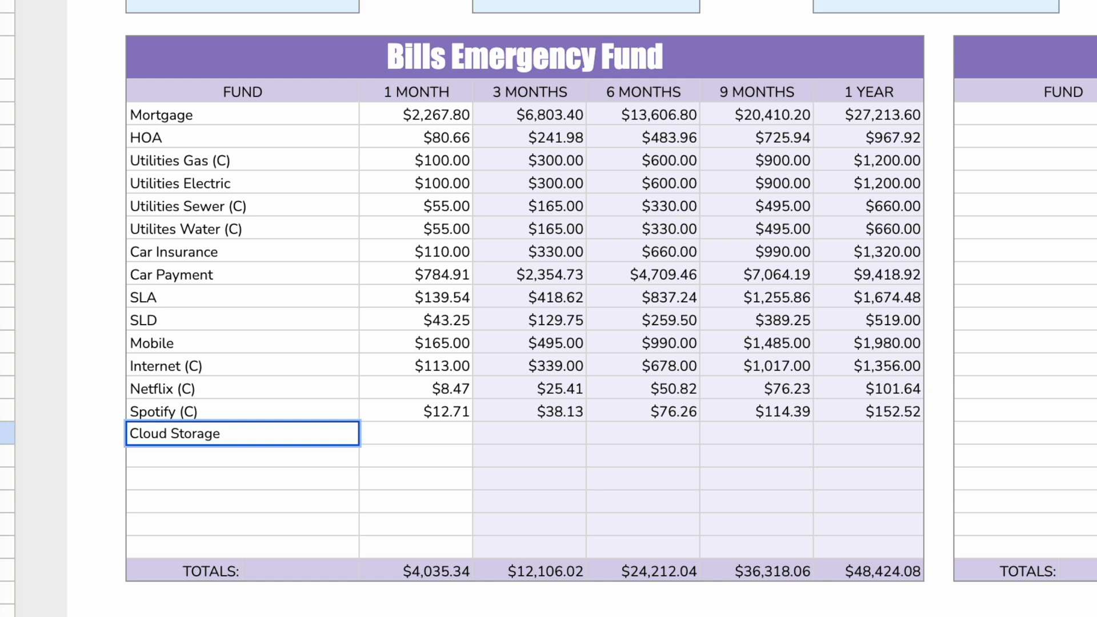
key(Tab)
text(9.99)
key(Return)
- Examine the totals of the Bills Emergency Fund table for each period from 1 month to 1 year
click(1025, 113)
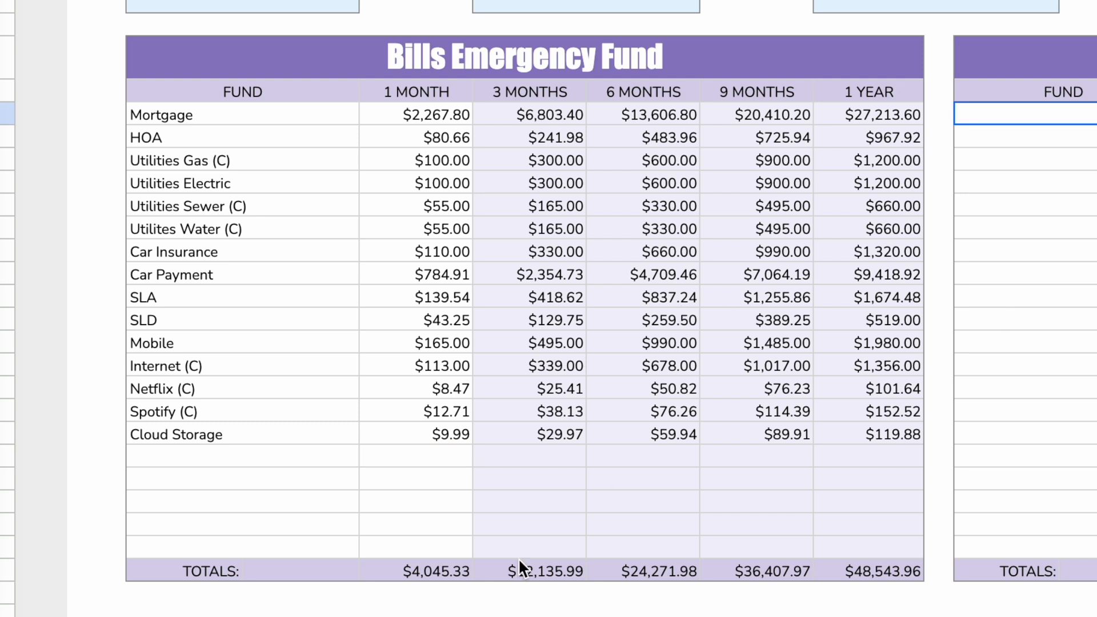
click(428, 508)
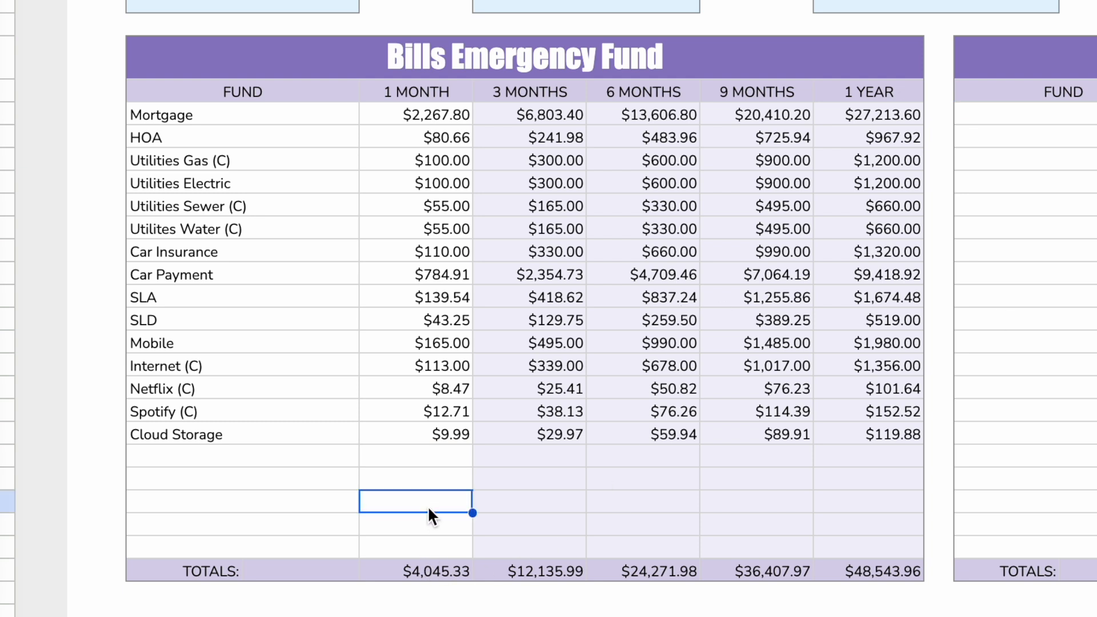
click(438, 568)
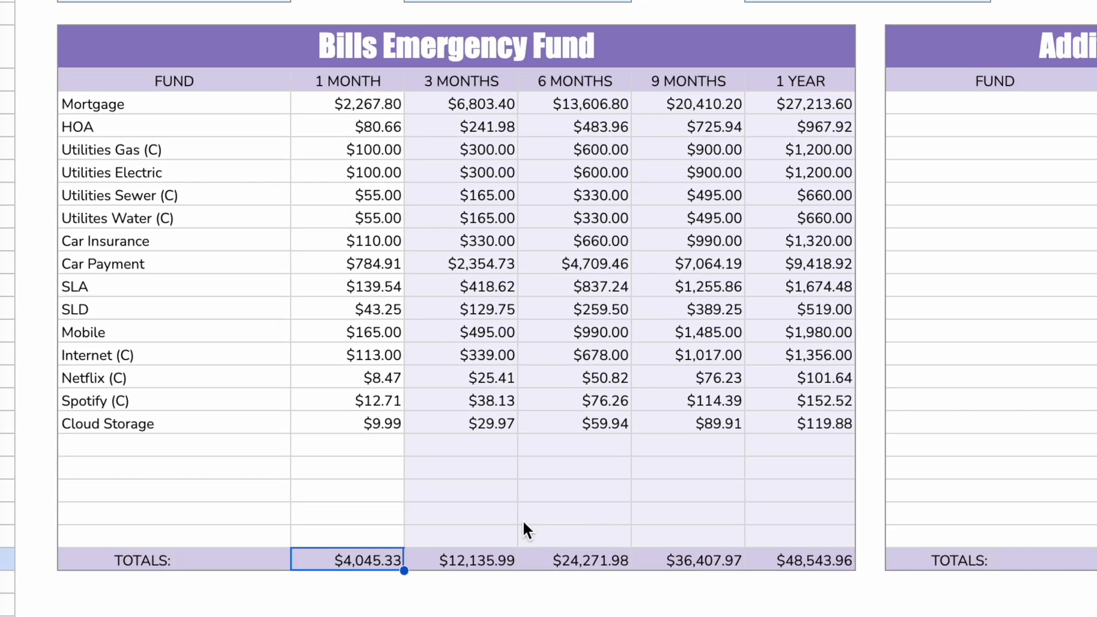
right_click(472, 561)
click(443, 564)
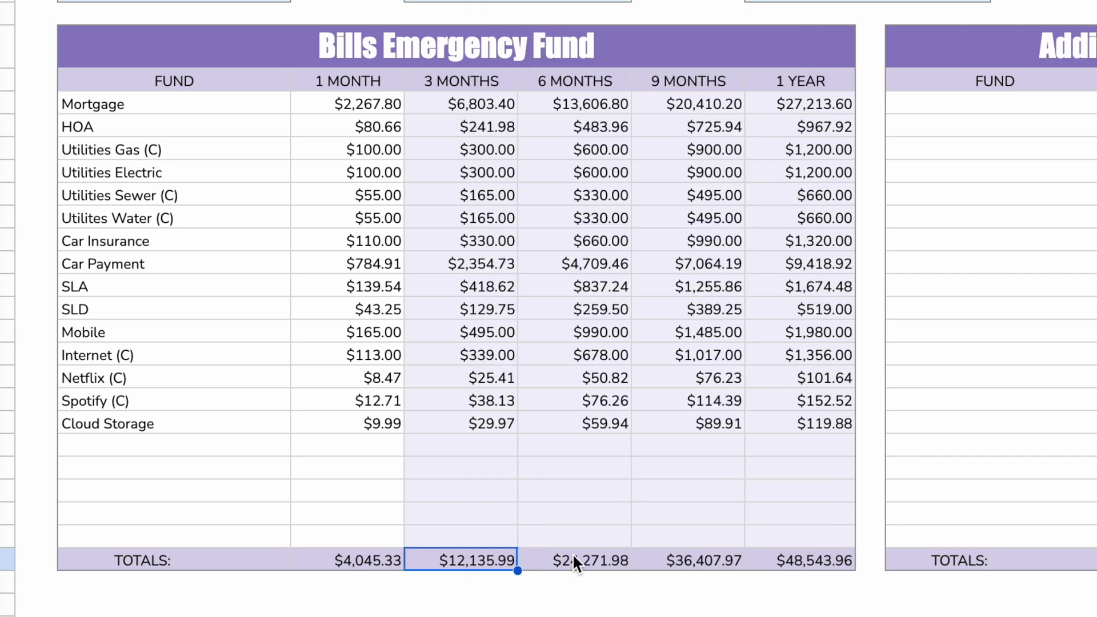
click(583, 543)
click(661, 557)
click(802, 559)
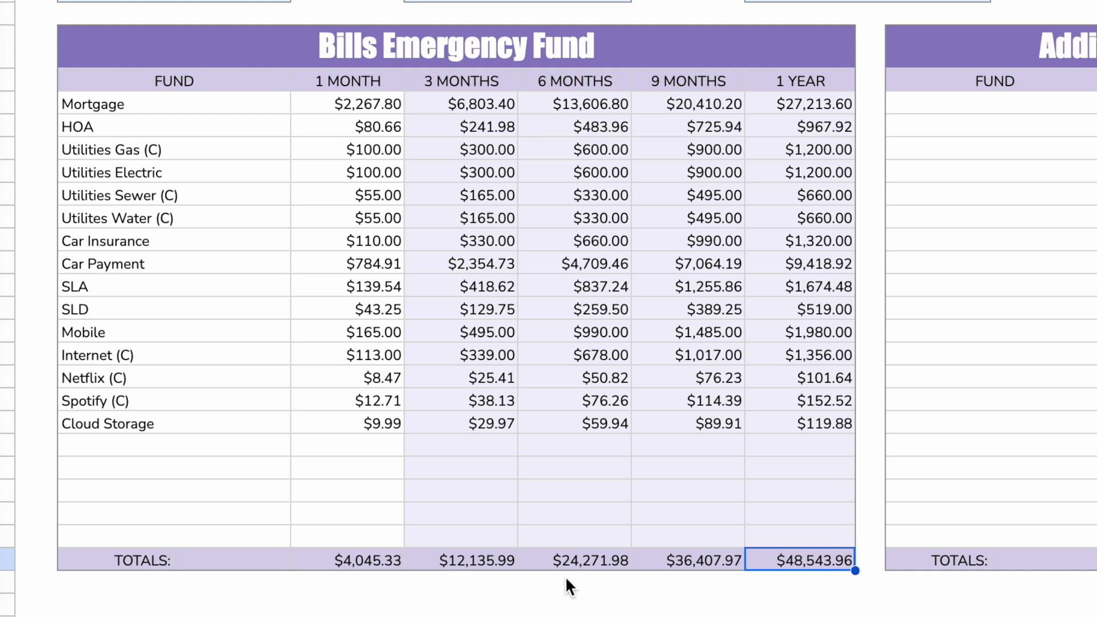
scroll(533, 563, up, 1)
scroll(532, 563, left, 2)
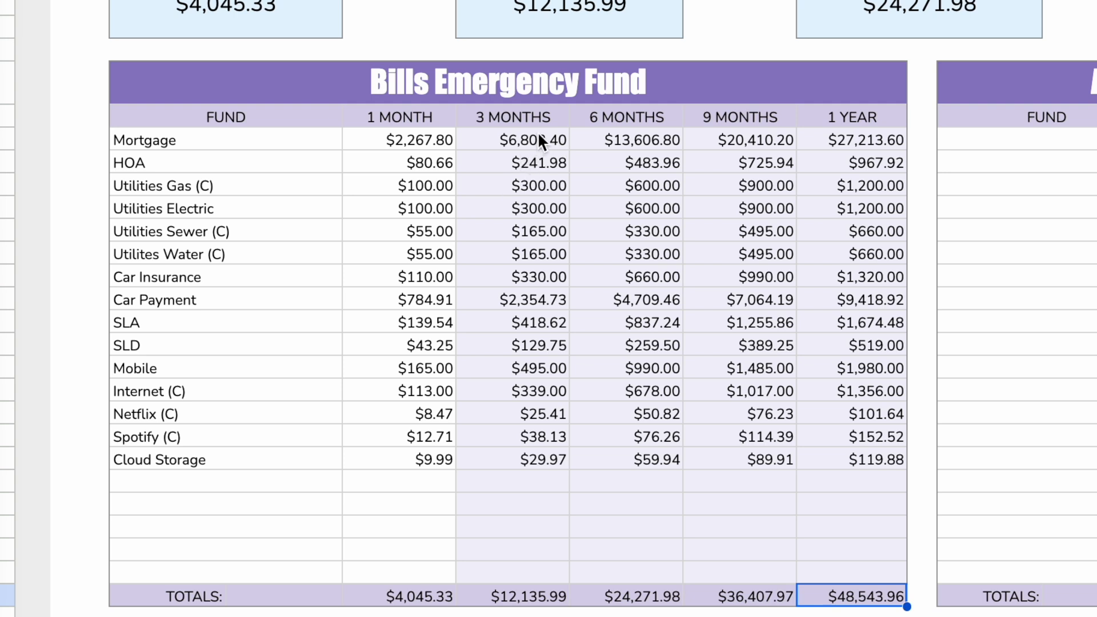
- Add Groceries as the first fund in the Additional Expenses Emergency Fund table, with a 1 month amount of 400
click(1055, 146)
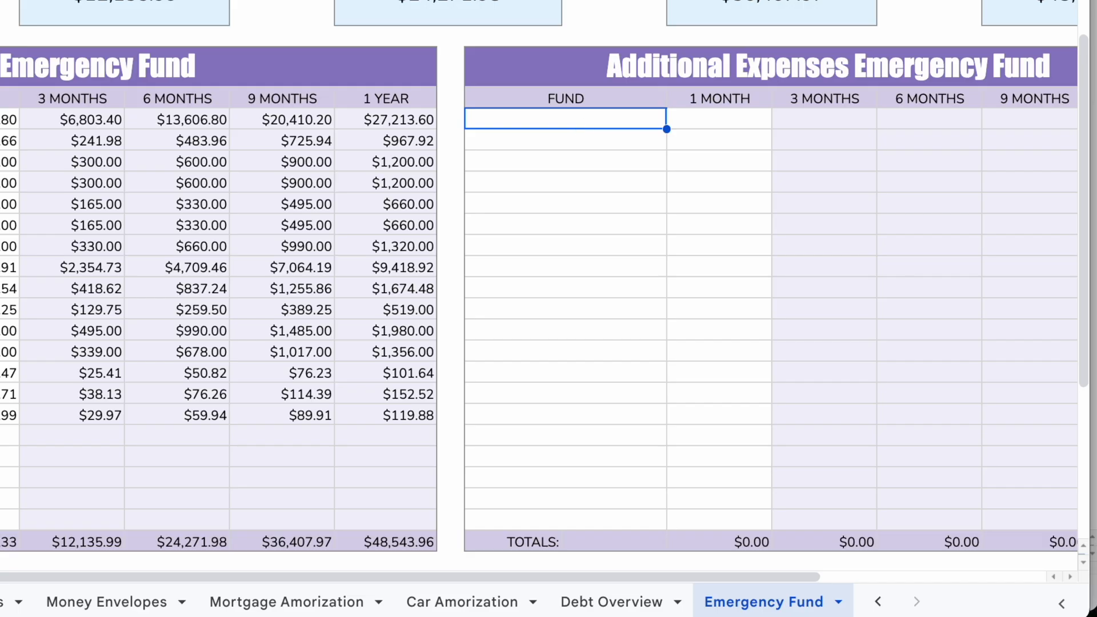
text(Groceries)
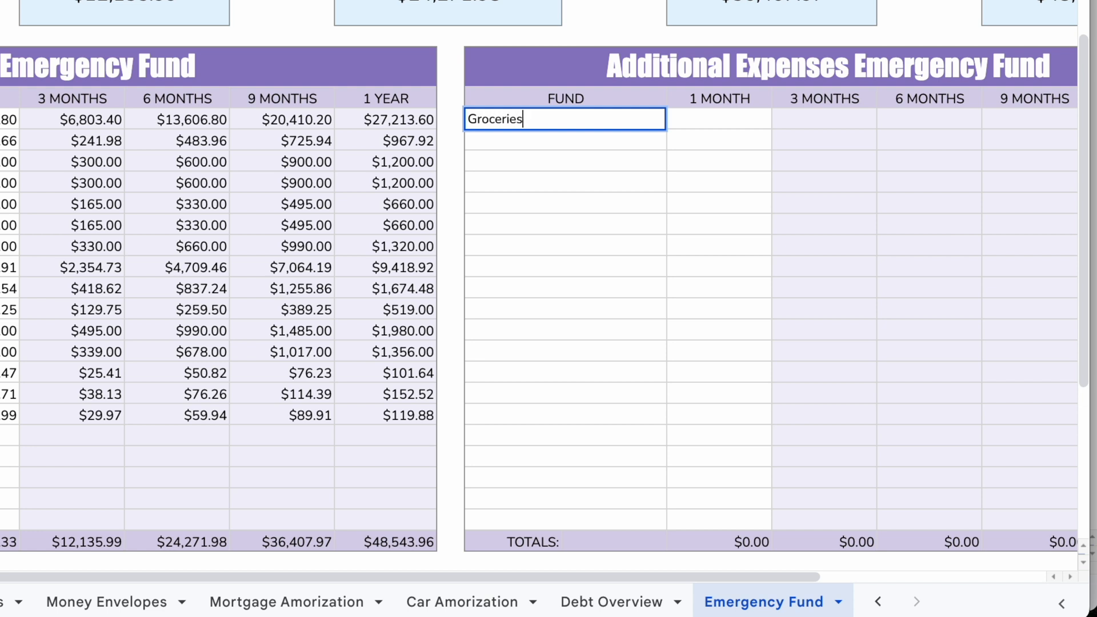
key(Tab)
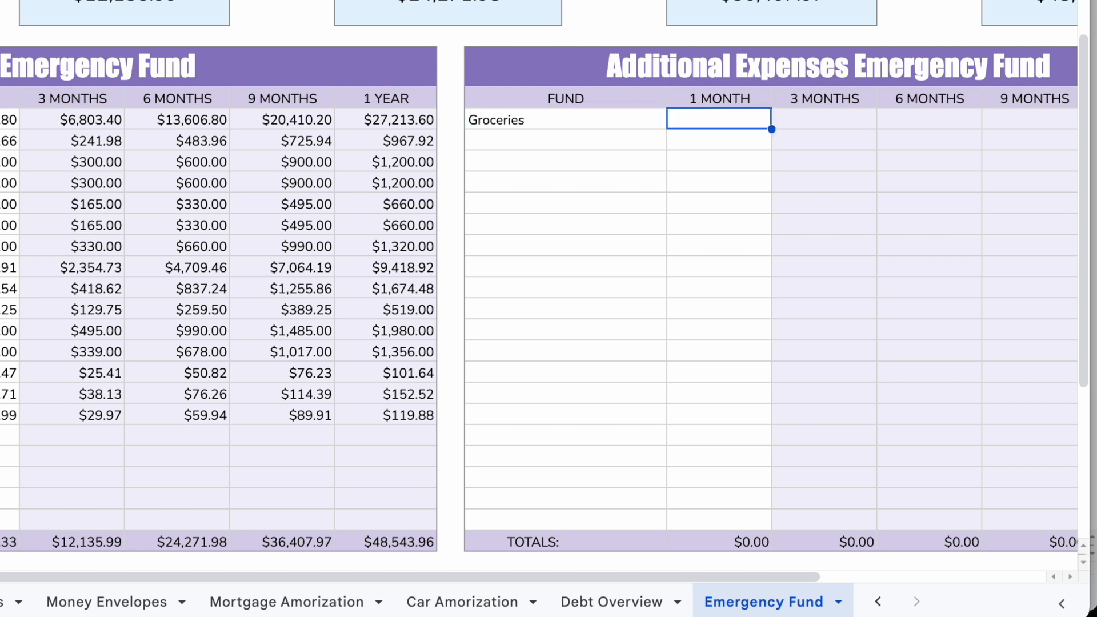
text(400)
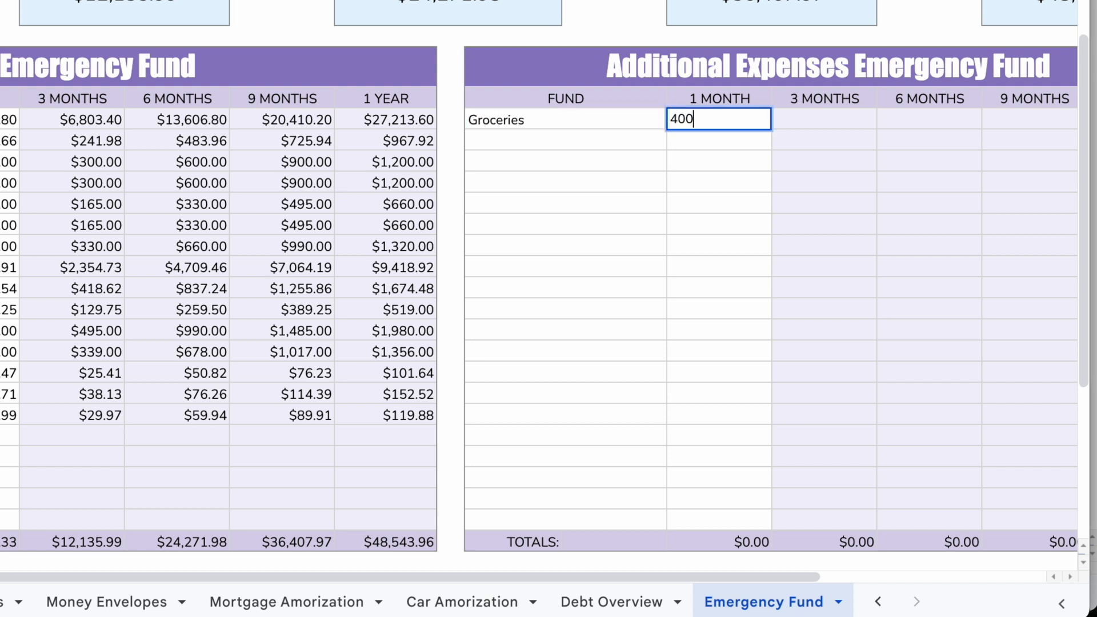
key(Return)
key(Left)
key(Up)
key(Right)
key(Down)
key(Left)
key(Up)
key(Right)
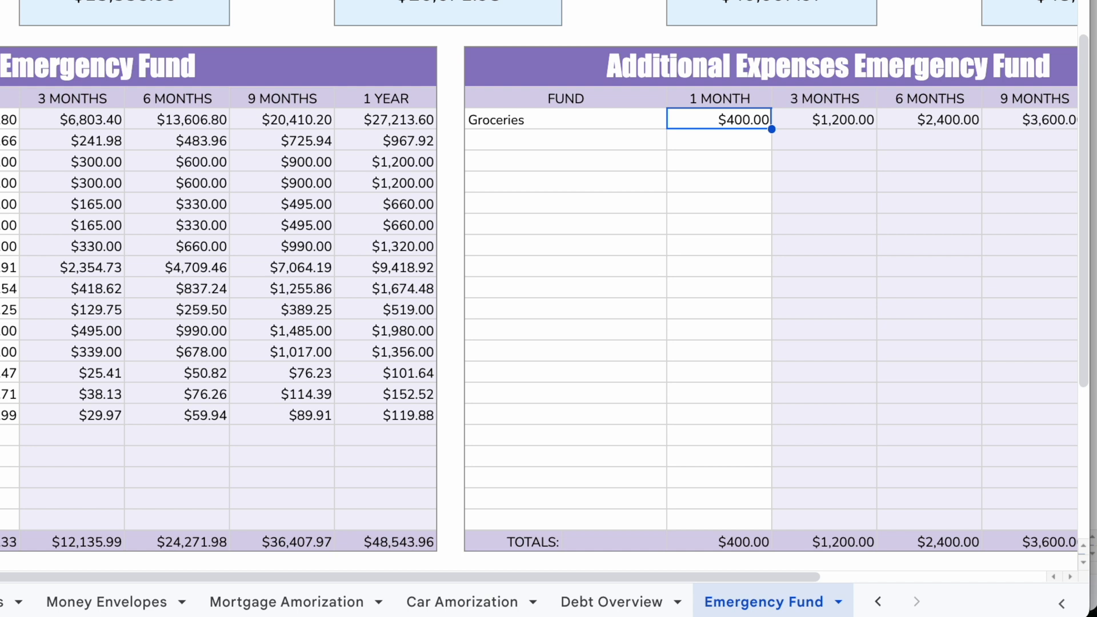
key(Down)
key(Left)
key(Up)
key(Right)
key(Down)
key(Left)
key(Up)
key(Right)
- Add Gas as the second additional expenses fund, with a 1 month amount of 150
key(Left)
key(Down)
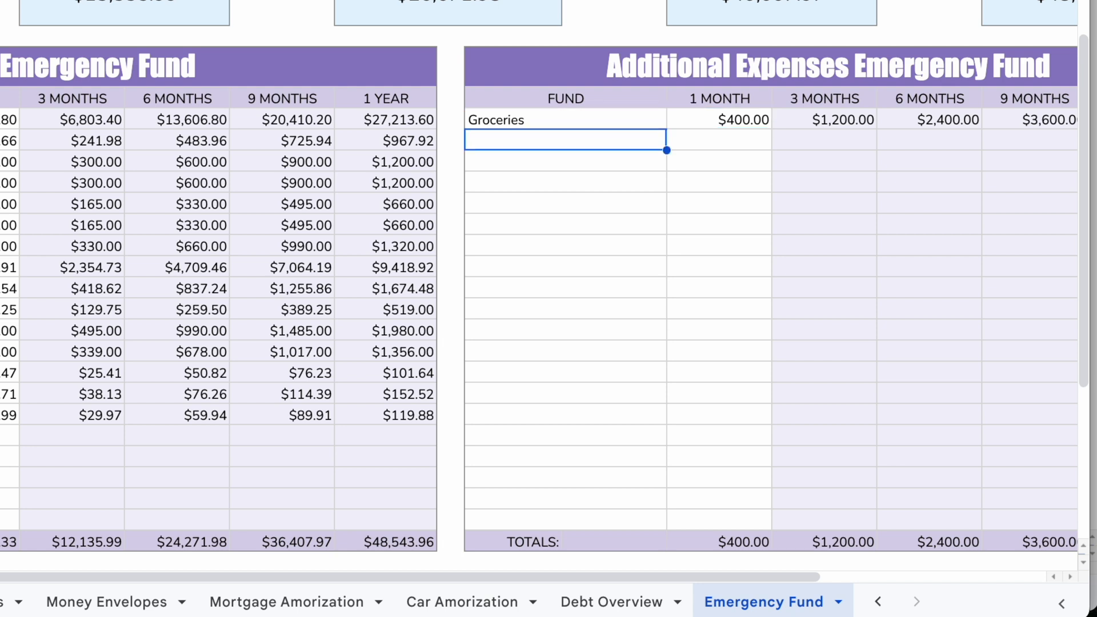
text(Gas)
key(Tab)
text(150)
key(Return)
- Add Kids as the third additional expenses fund, with a 1 month amount of 100
key(Left)
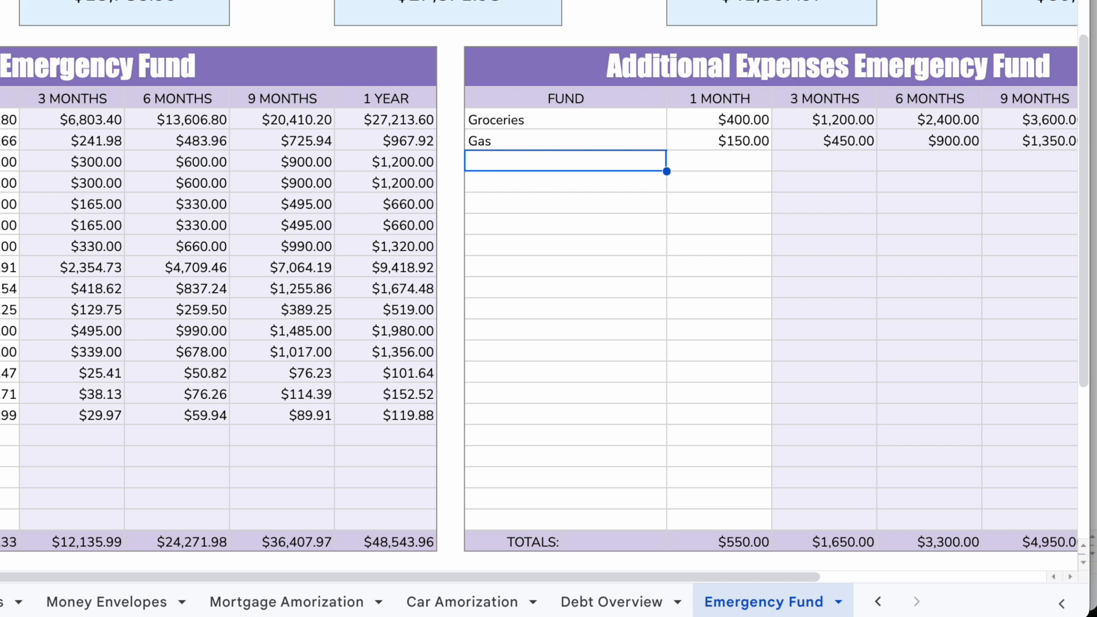
text(Kids)
key(Tab)
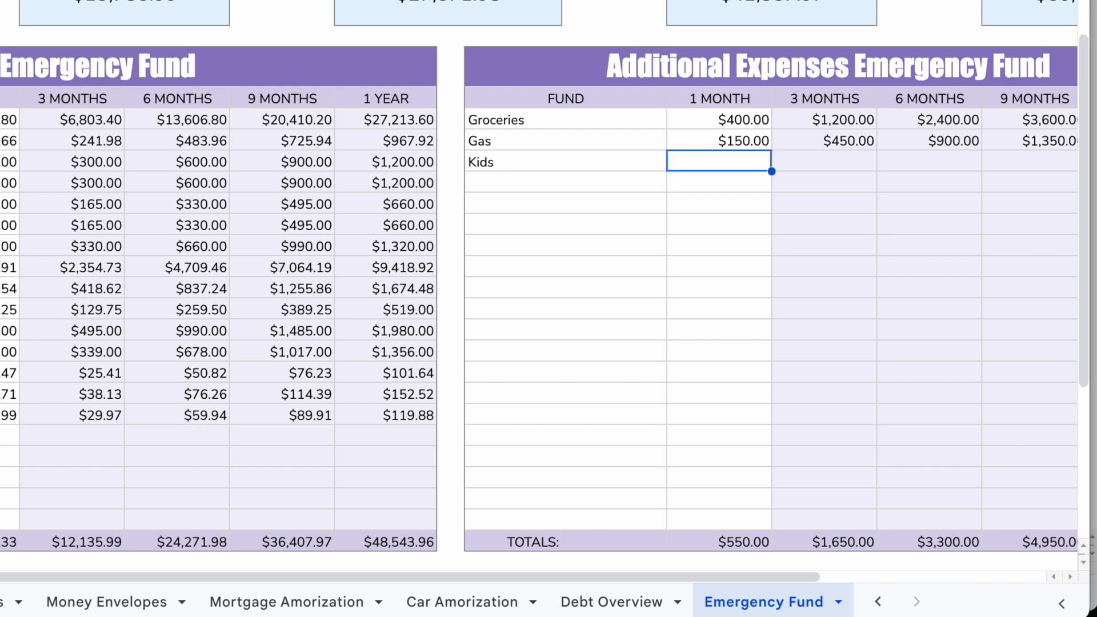
text(100)
key(Return)
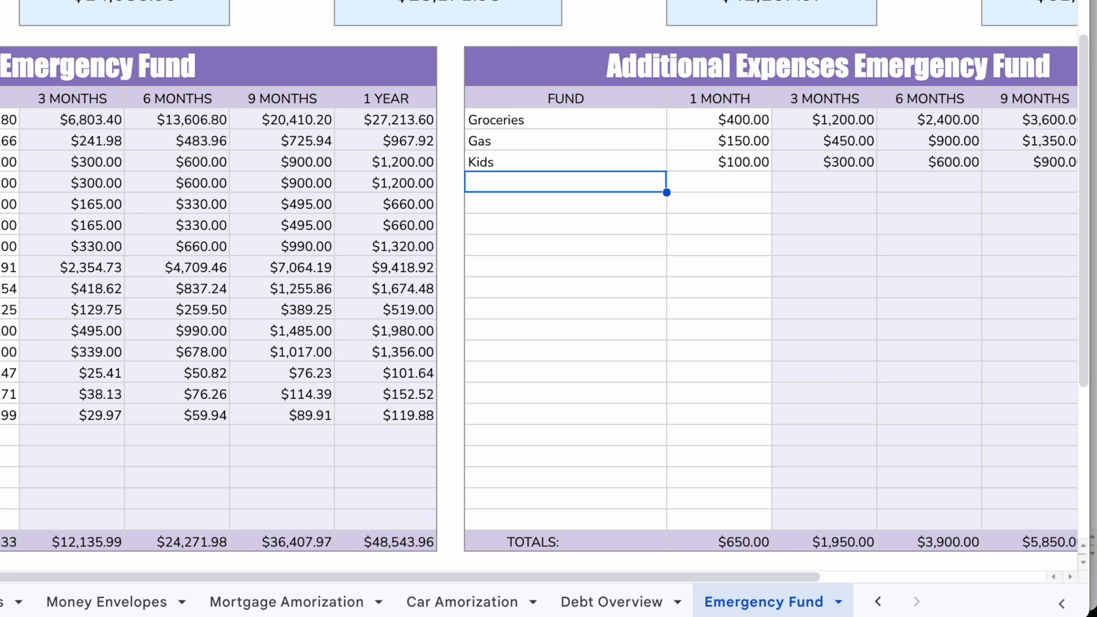
- Add Pup as the fourth additional expenses fund, with a 1 month amount of 50
text(Pup)
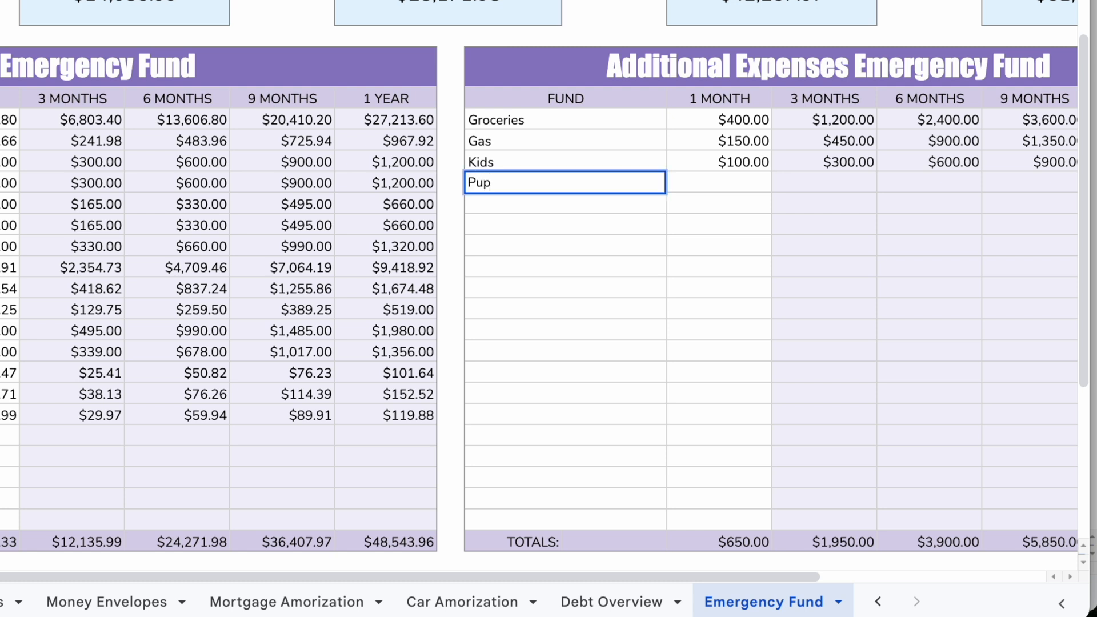
key(Tab)
text(50)
key(Return)
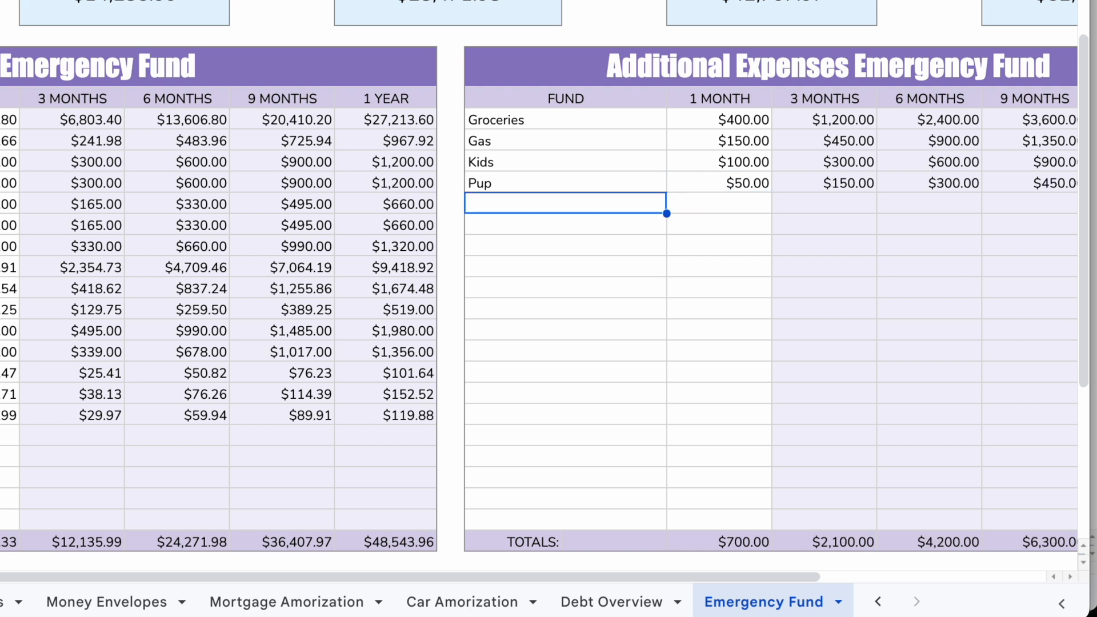
- Add Home as the fifth additional expenses fund, with a 1 month amount of 100
text(Home)
key(Tab)
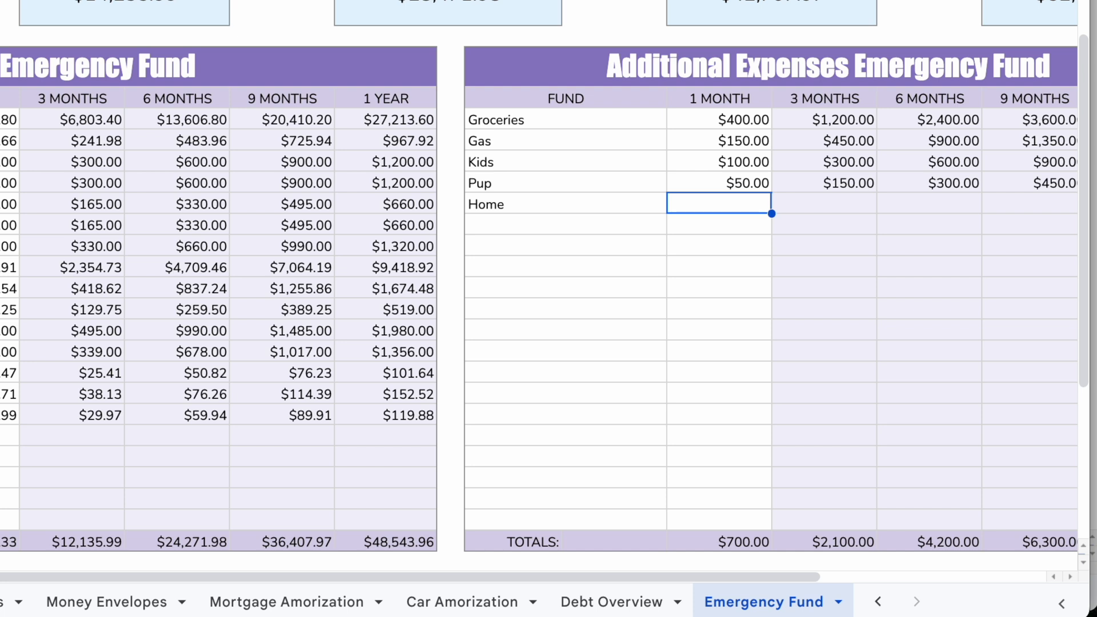
text(100)
key(Return)
- Add Bluk as the sixth additional expenses fund, with a 1 month amount of 100
key(Left)
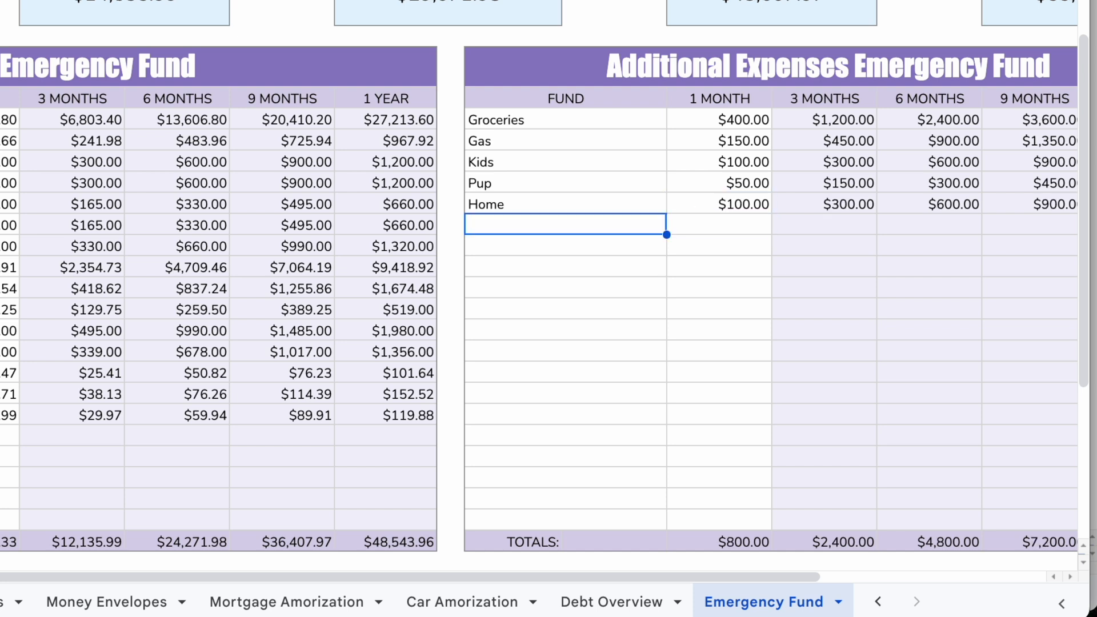
text(Bulk)
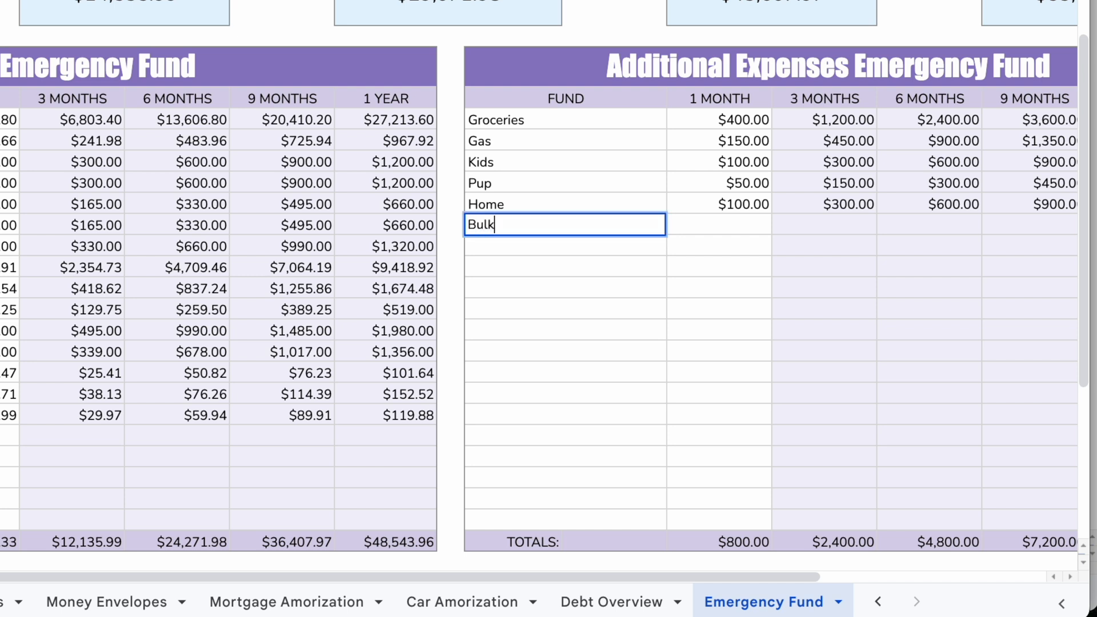
key(BackSpace)
key(BackSpace)
key(BackSpace)
key(BackSpace)
text(Mi)
key(BackSpace)
key(BackSpace)
text(Bluk)
key(Tab)
text(100)
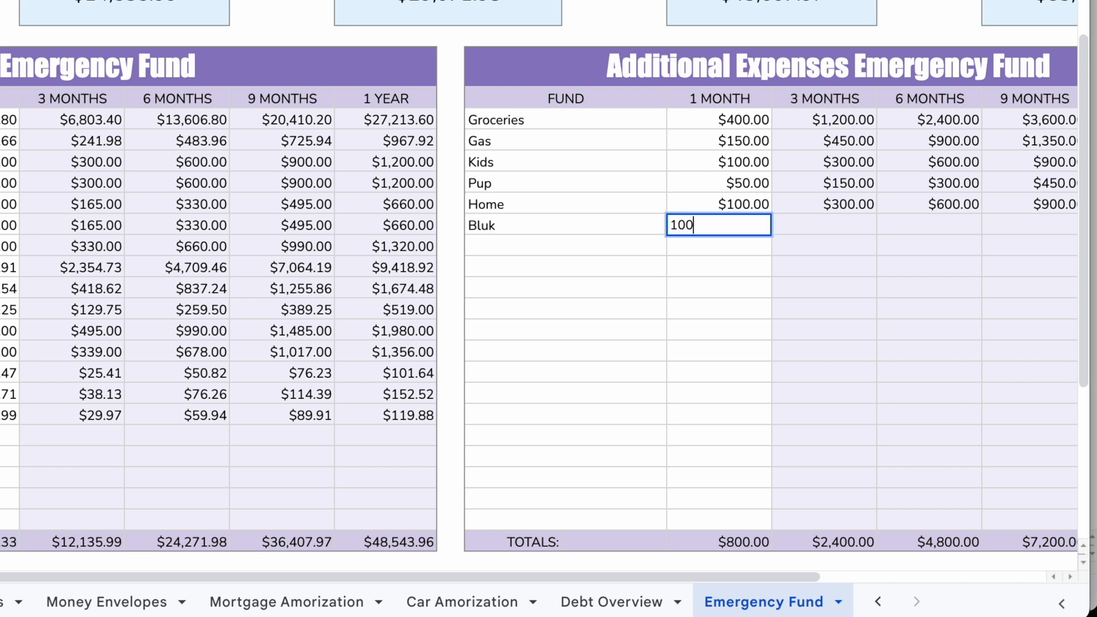
key(Return)
- Review the 1 month amounts of the additional expenses funds from Gas through Bluk
key(Up)
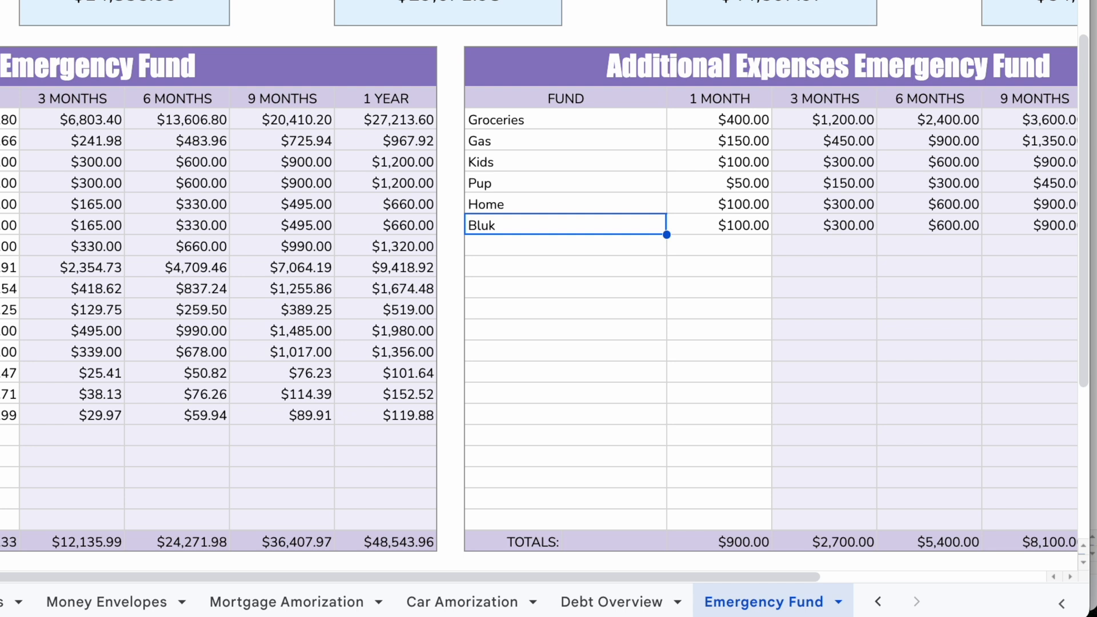
key(Right)
key(Up)
key(Down)
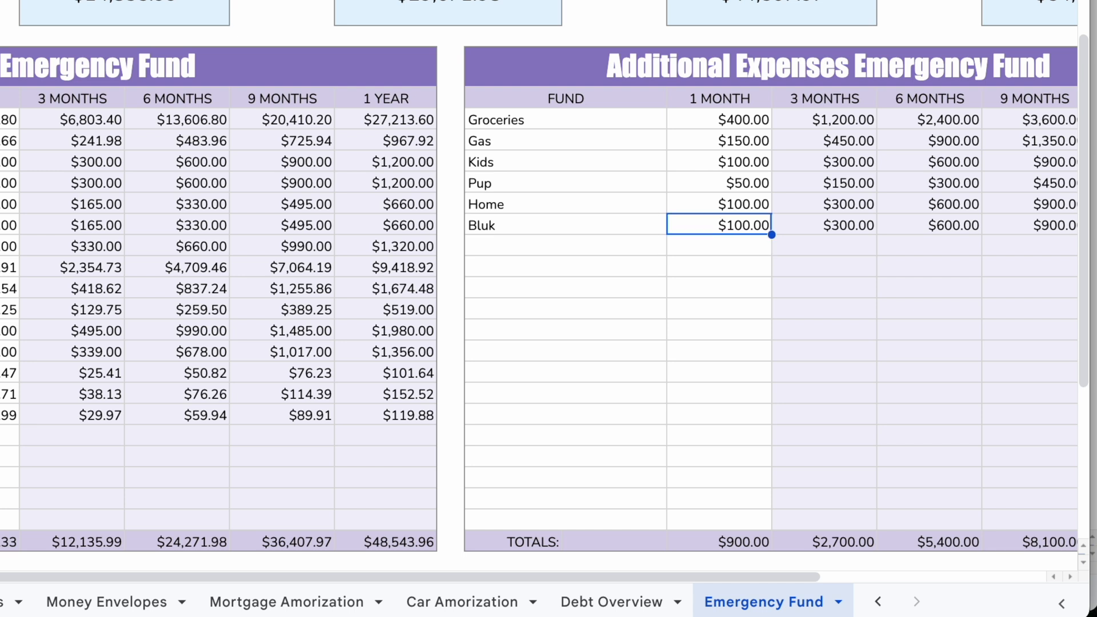
key(Up)
key(Up)
key(Up)
key(Up)
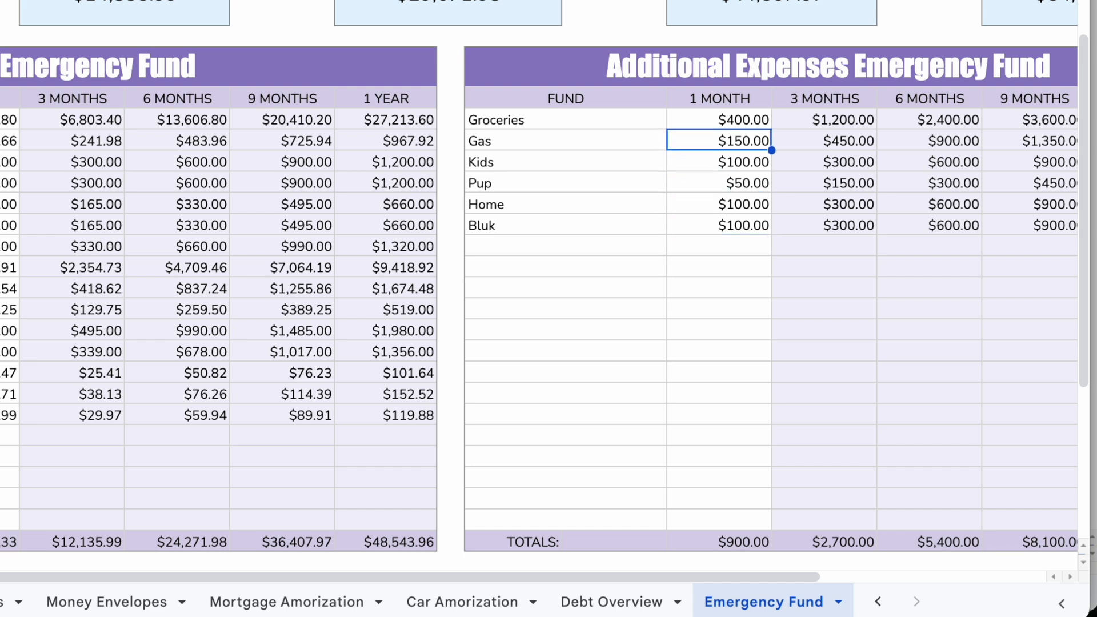
key(Down)
key(Down)
key(Down)
key(Down)
key(Down)
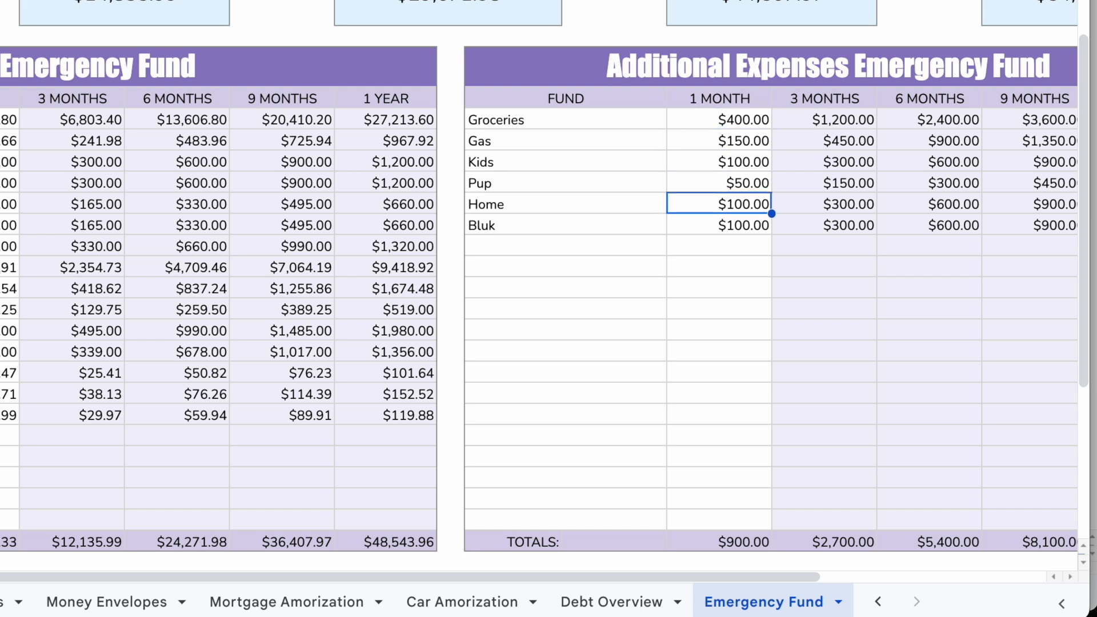
- Add Unbudgeted as the seventh additional expenses fund, with a 1 month amount of 100
key(Down)
key(Left)
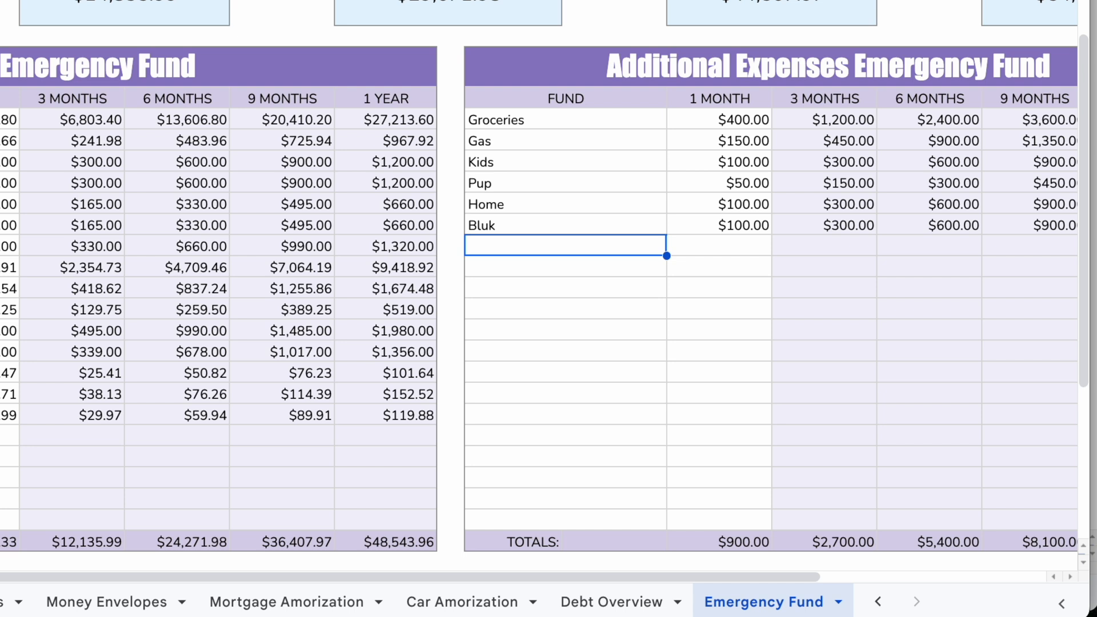
text(Unbudgeter)
key(BackSpace)
text(d)
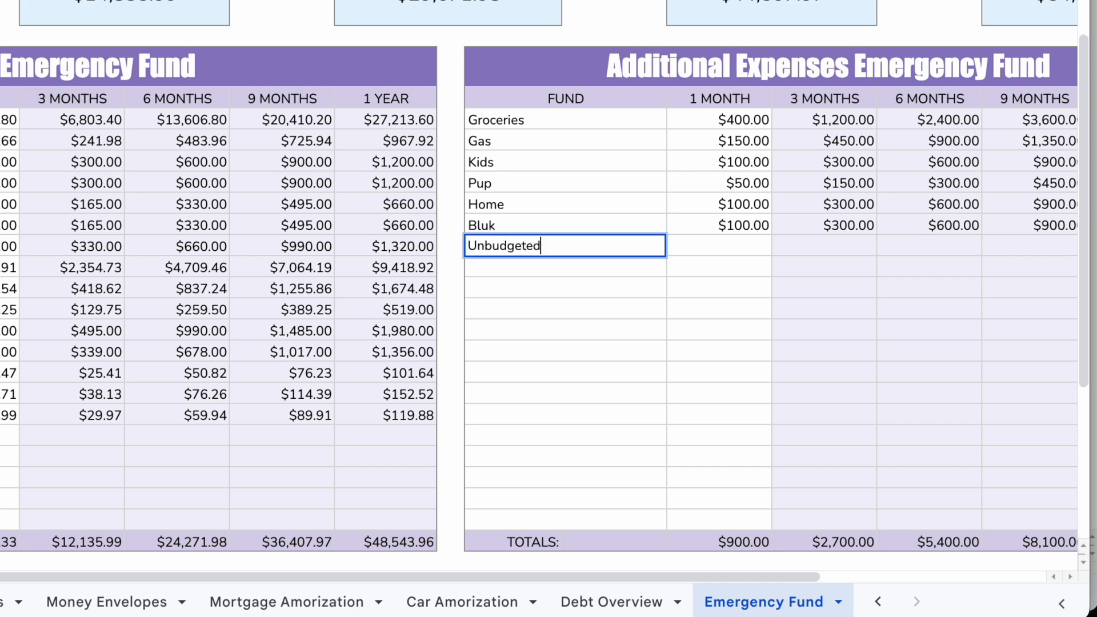
key(Tab)
text(100)
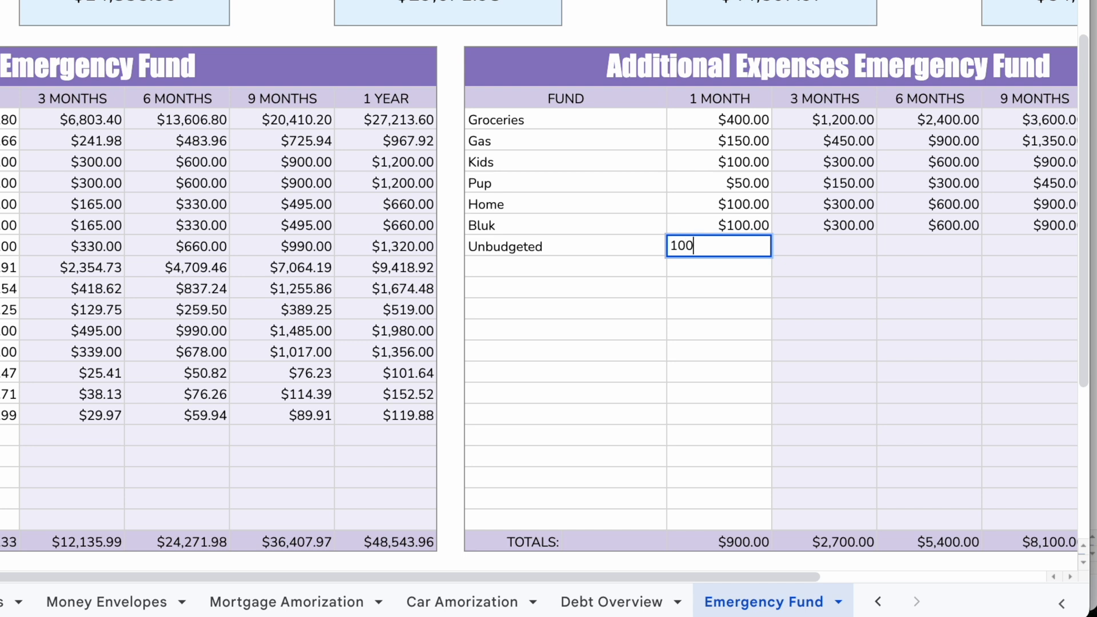
key(Return)
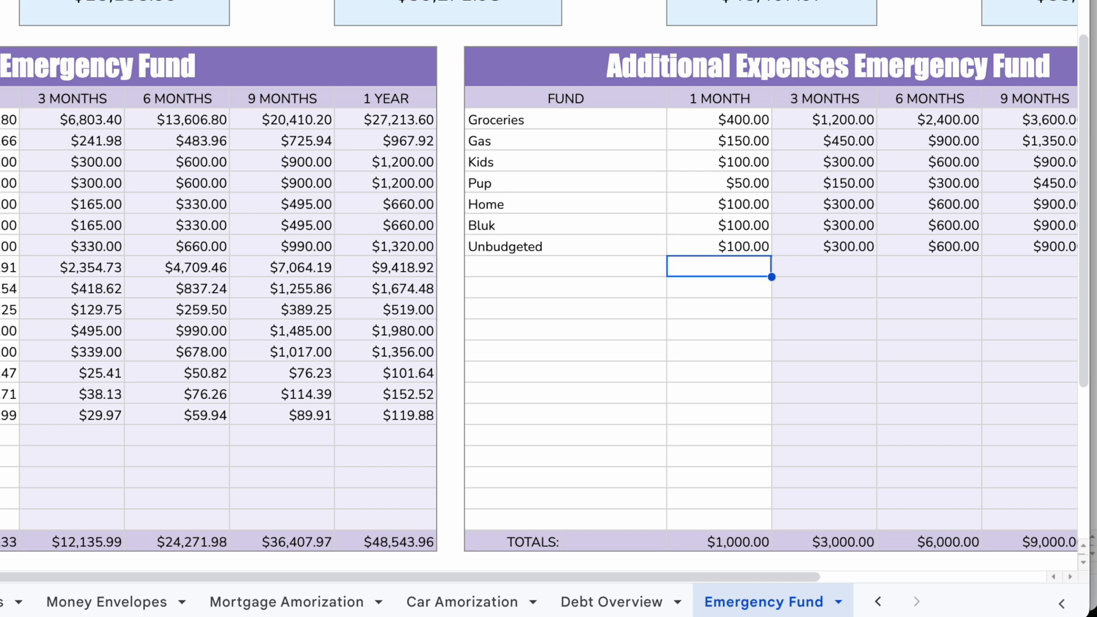
- Examine the Unbudgeted fund, the 1 month total and the 3 and 6 months columns of the Additional Expenses table
key(Left)
key(Up)
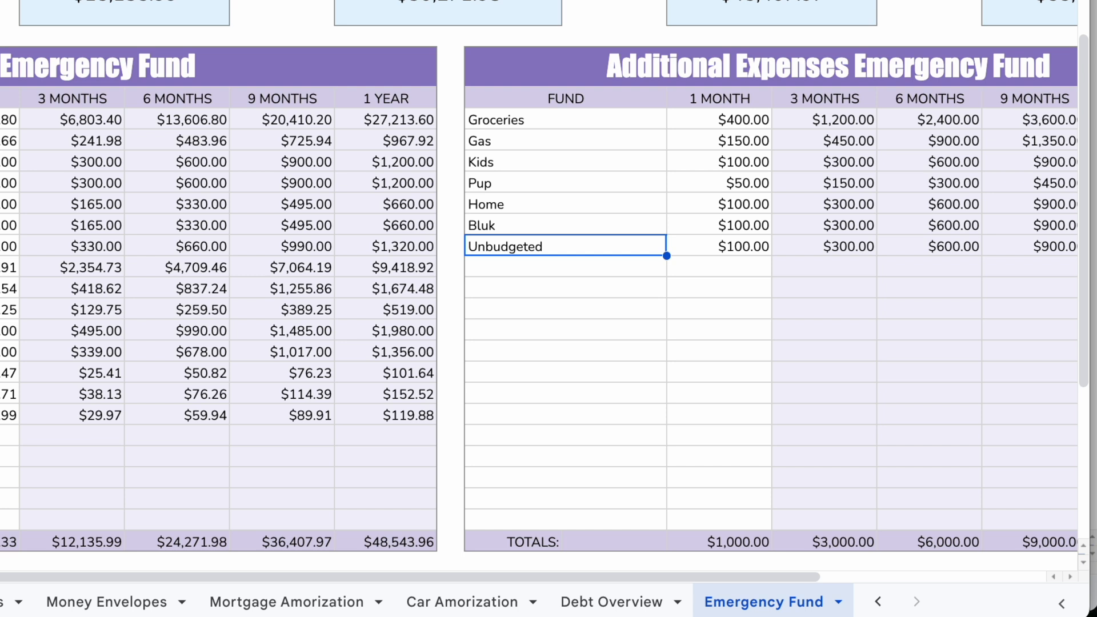
key(Up)
key(Down)
key(Right)
key(Left)
key(Right)
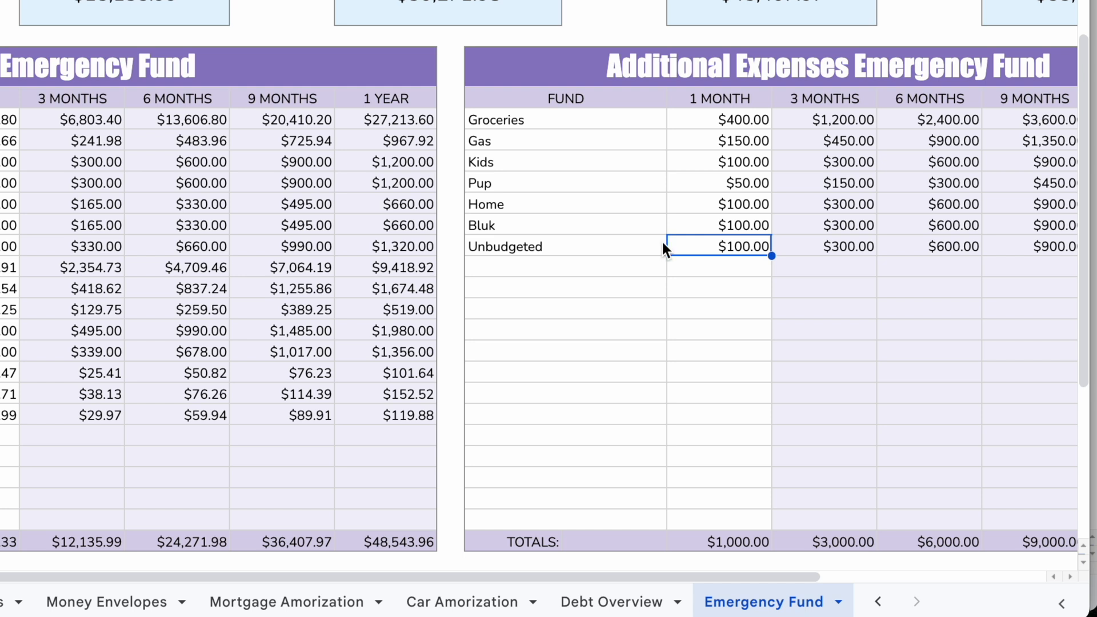
click(733, 549)
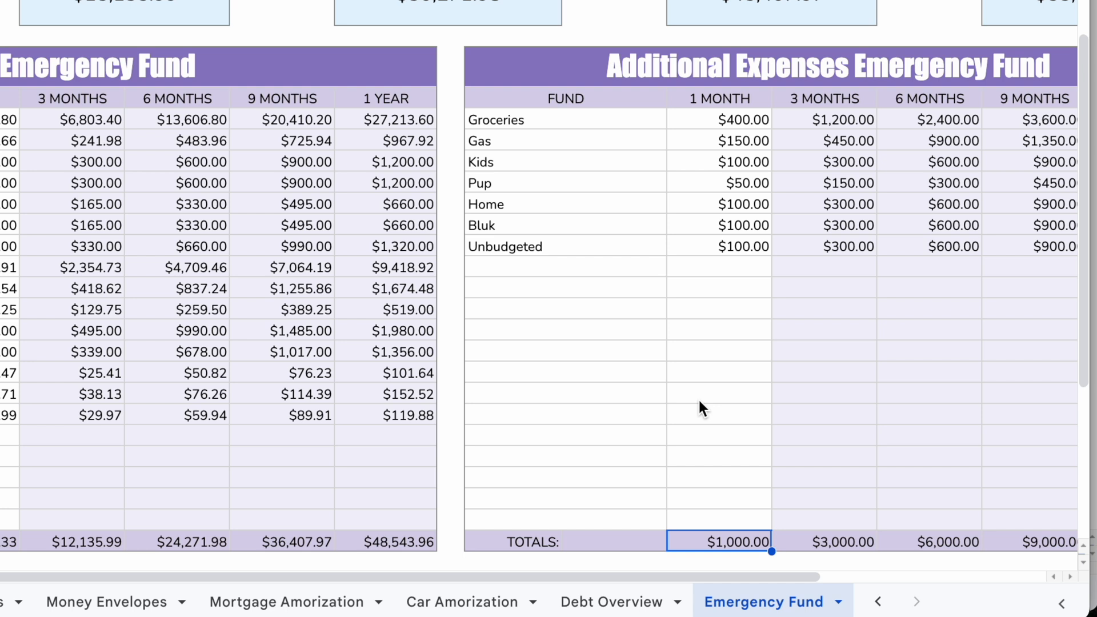
click(840, 99)
click(934, 98)
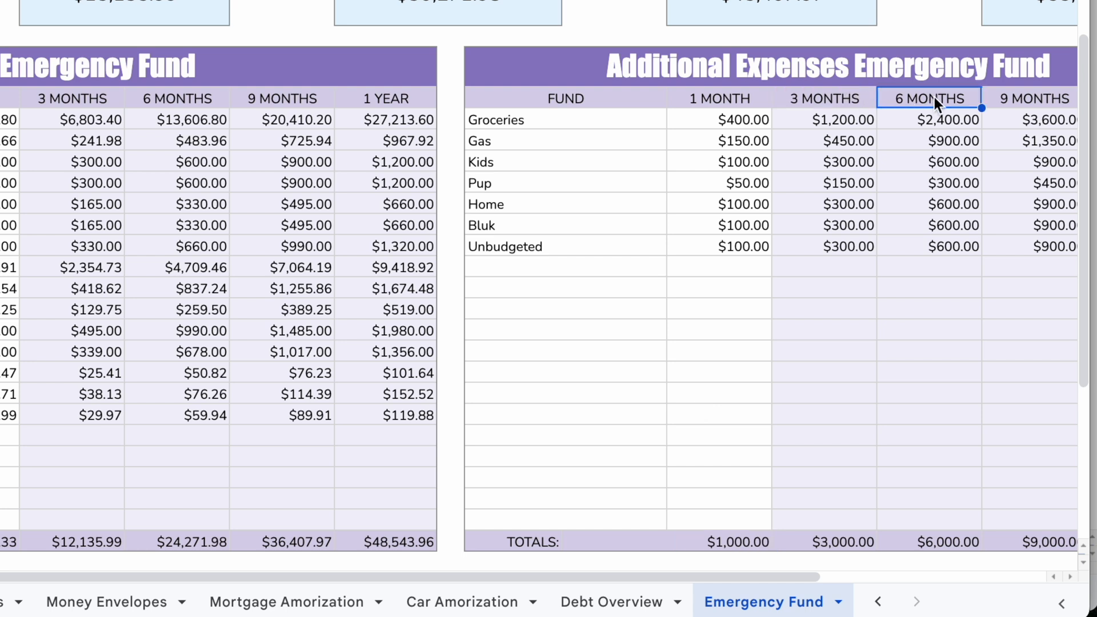
- Examine the 6 months column of the Additional Expenses table alongside the Bills table and the overall totals
click(855, 98)
click(937, 99)
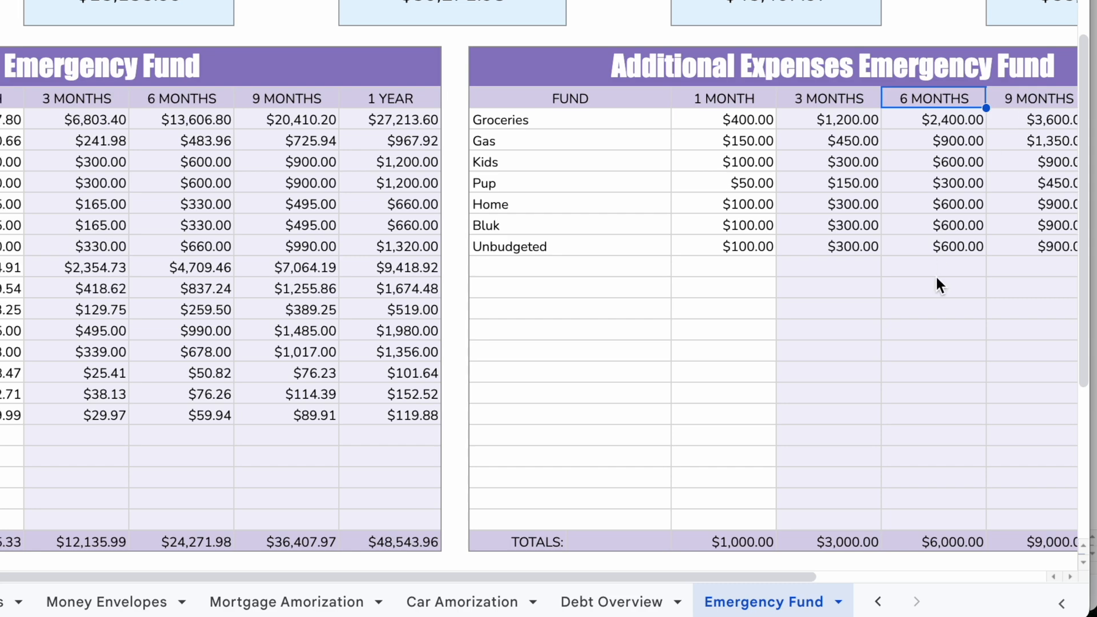
scroll(935, 274, up, 1)
scroll(935, 274, right, 3)
scroll(937, 276, left, 1)
scroll(937, 276, down, 1)
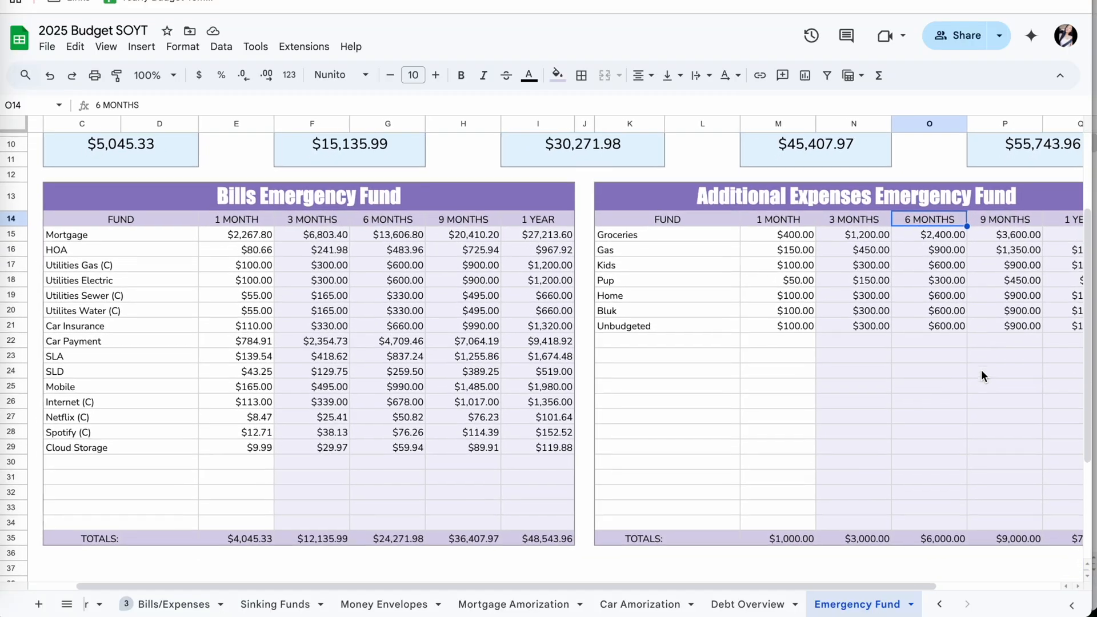
scroll(937, 277, up, 1)
scroll(982, 371, left, 1)
scroll(982, 371, up, 1)
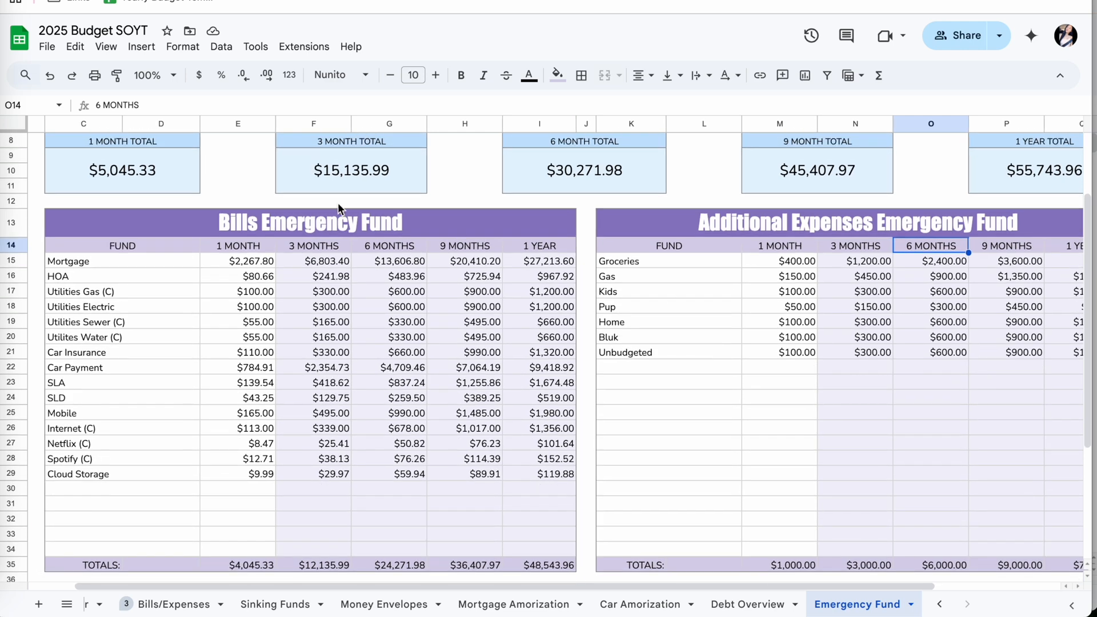
- Check the overall 1 month total against the 1 month columns of the Bills and Additional Expenses tables
click(153, 184)
scroll(243, 201, up, 1)
scroll(242, 201, down, 1)
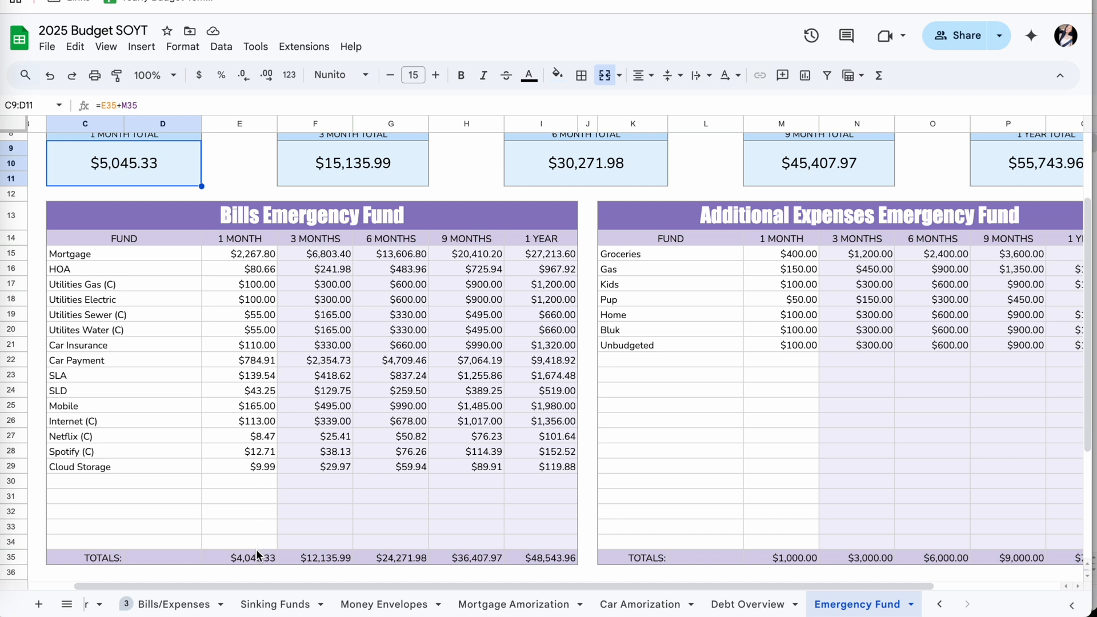
click(249, 239)
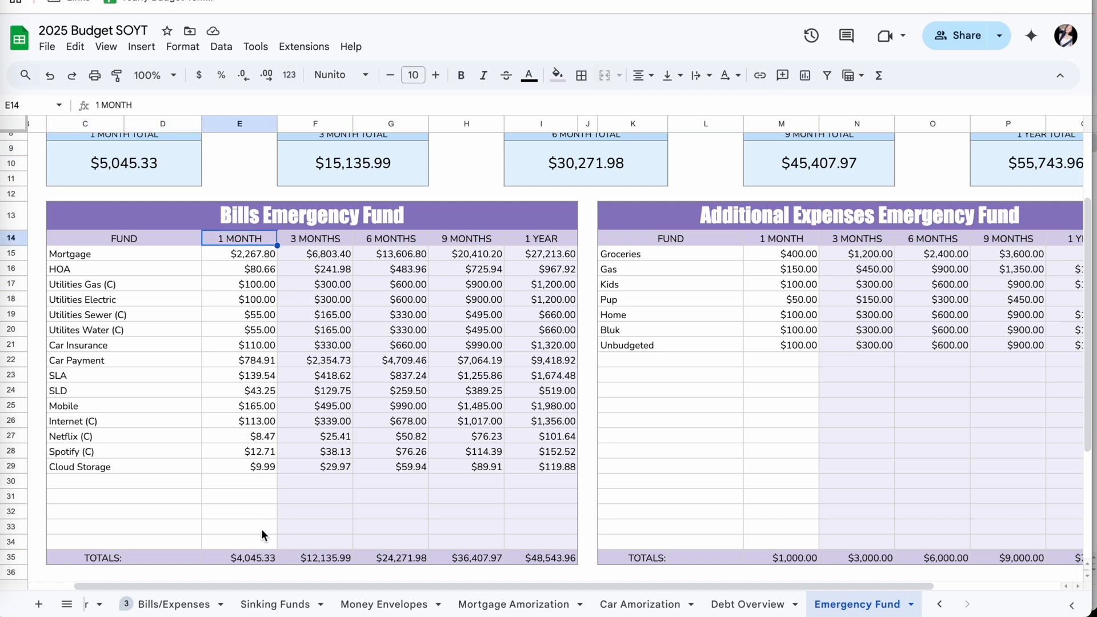
shift+click(262, 558)
click(798, 238)
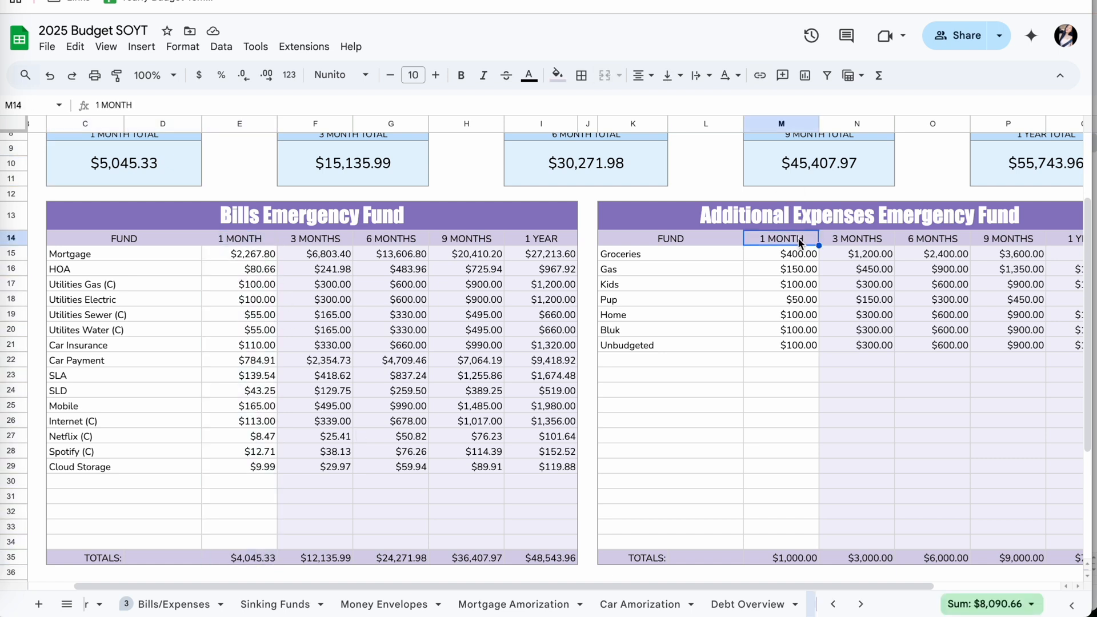
shift+click(800, 554)
right_click(801, 554)
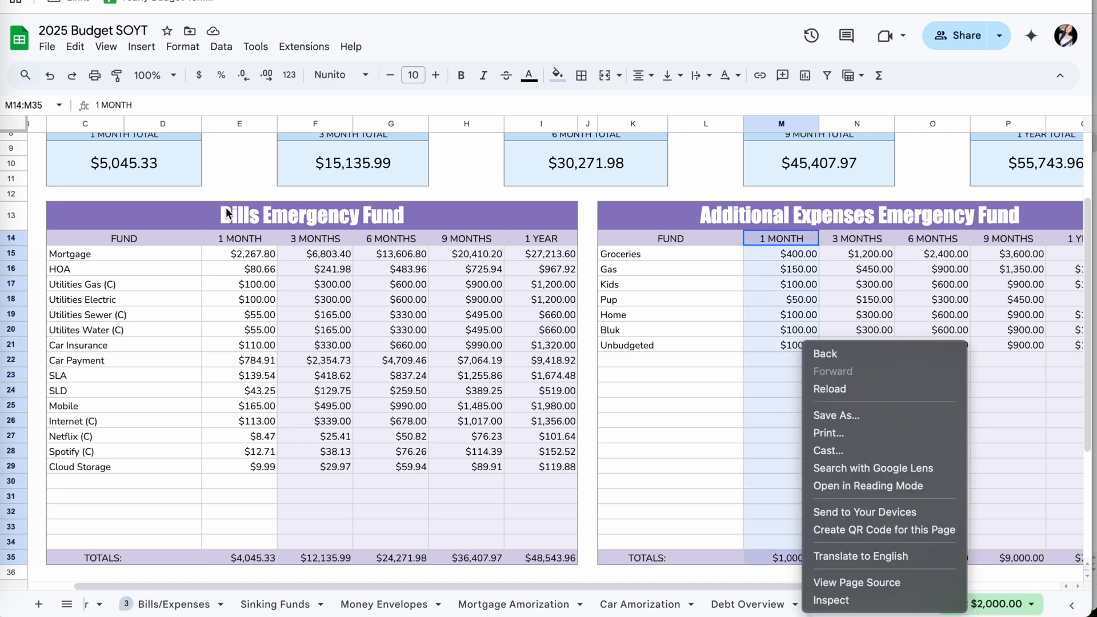
click(255, 166)
shift+click(176, 163)
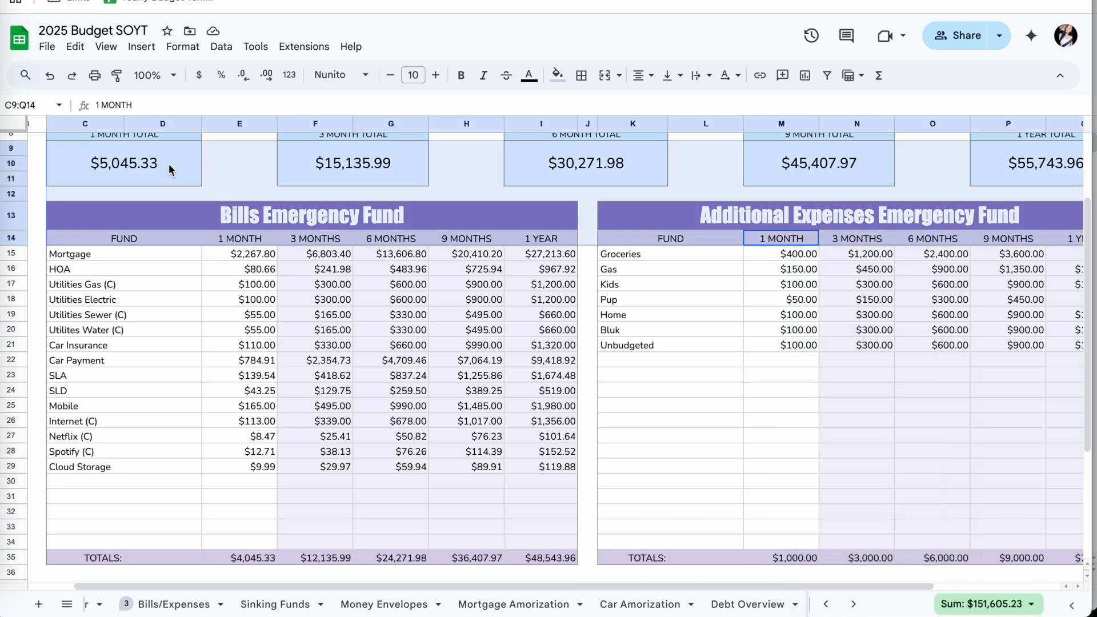
click(226, 179)
- Inspect the 3 month total against both tables' 3 months columns, plus the overall 6 month, 9 month and 1 year totals
scroll(343, 153, up, 1)
click(363, 175)
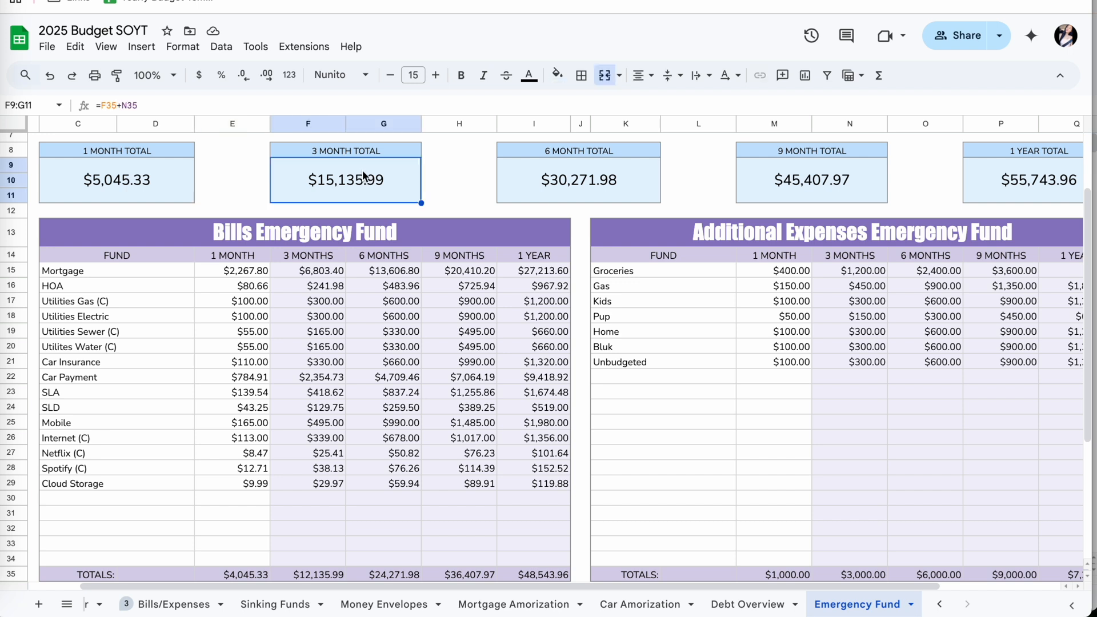
click(334, 261)
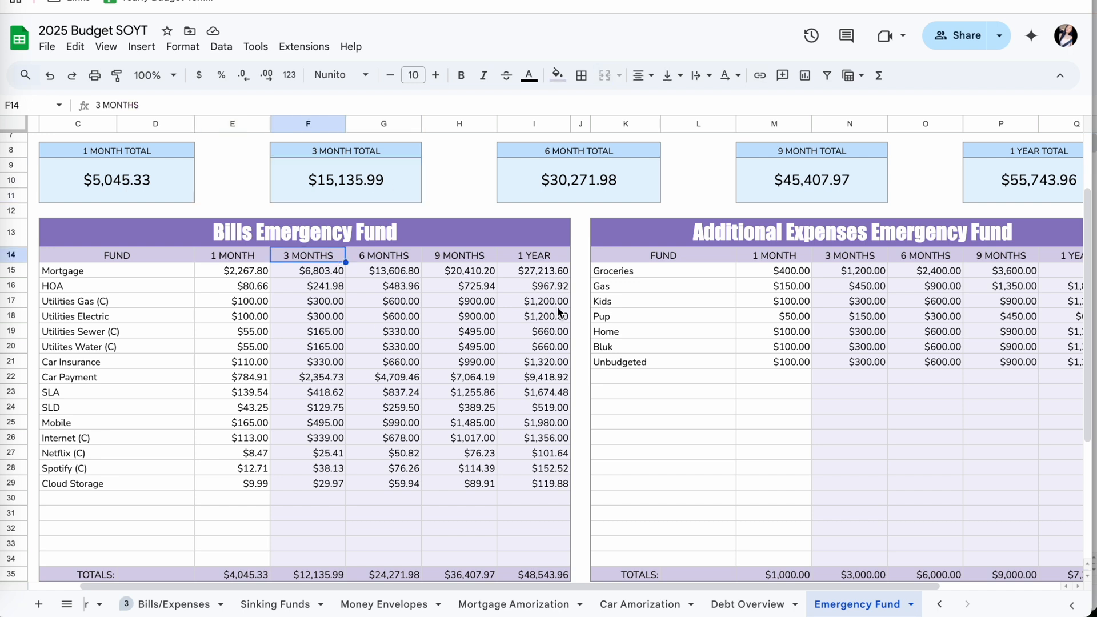
click(853, 256)
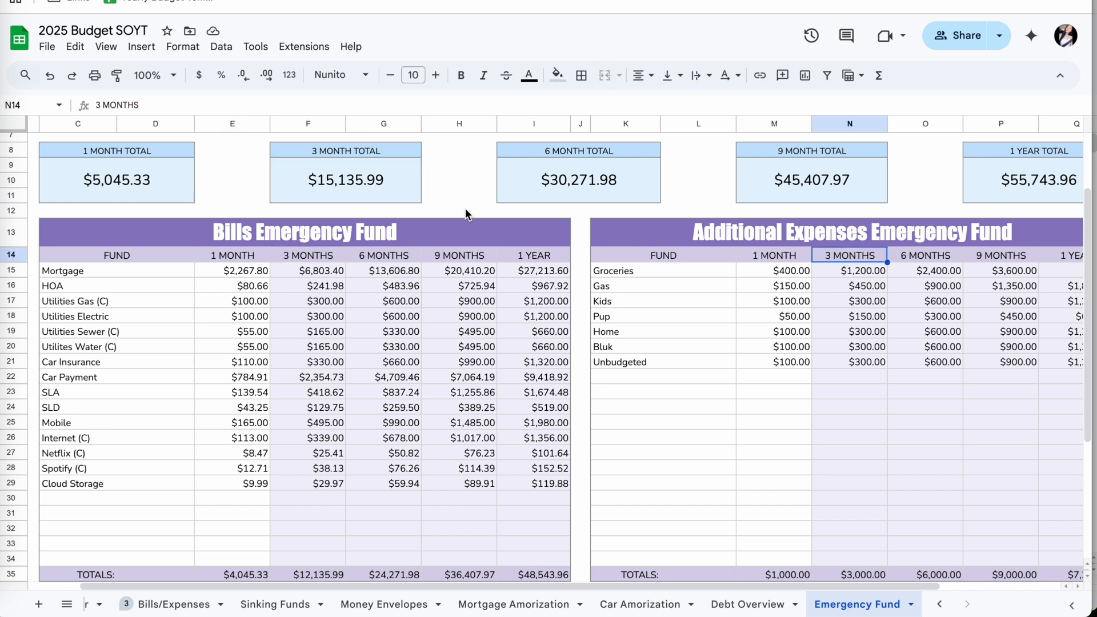
click(403, 163)
click(617, 178)
click(828, 186)
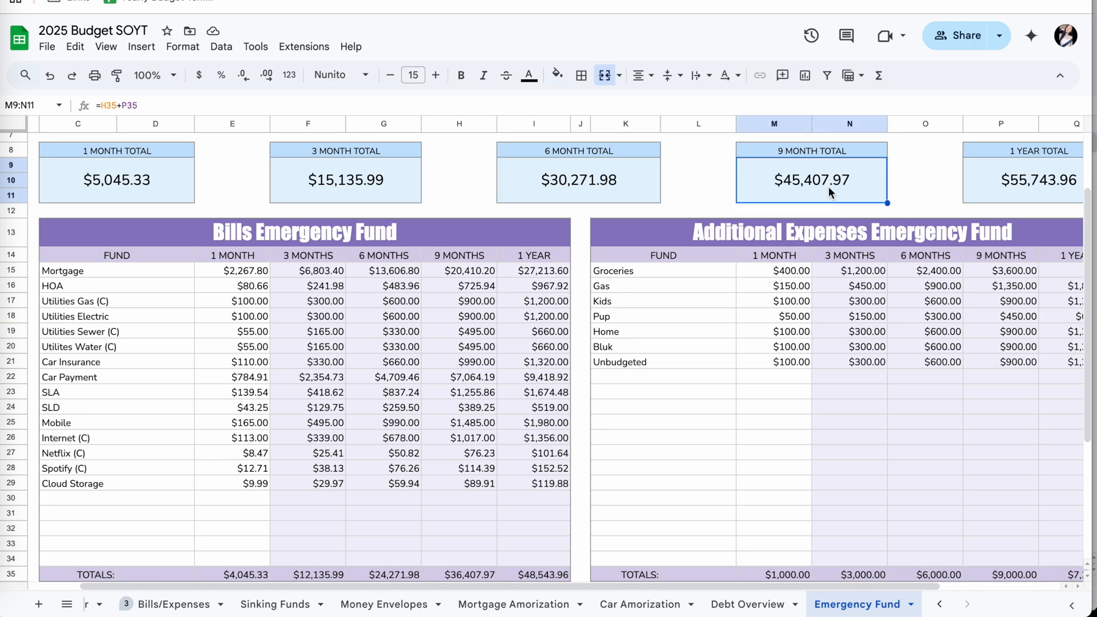
click(993, 176)
scroll(884, 204, up, 3)
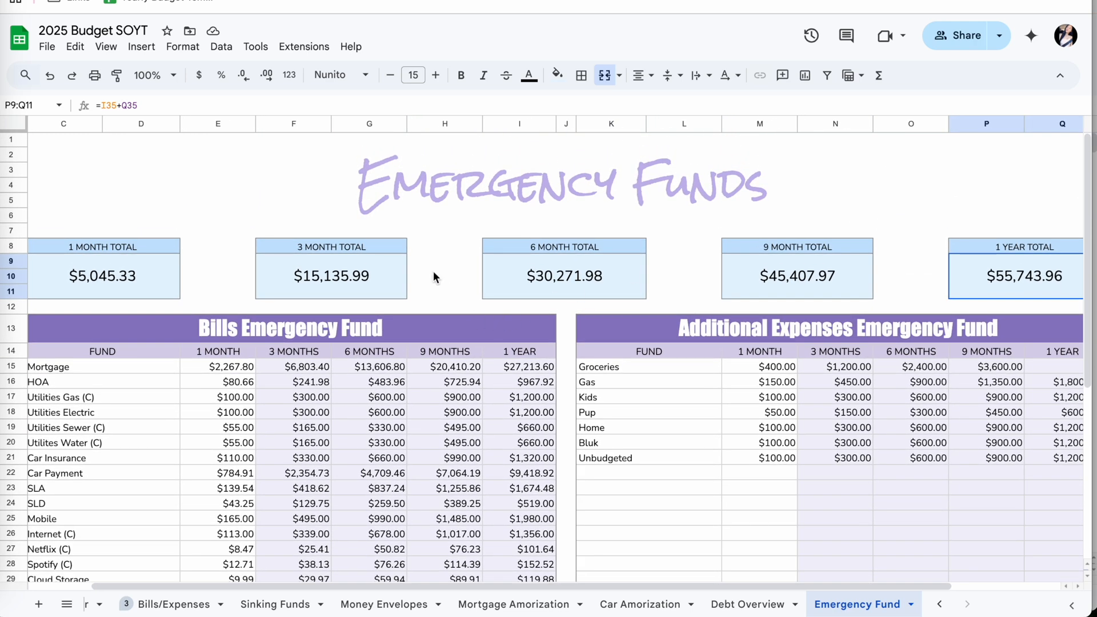
- Compare the overall 3 month total with the overall 6 month total
click(394, 274)
click(491, 273)
click(382, 276)
click(537, 284)
click(387, 279)
click(504, 285)
click(411, 274)
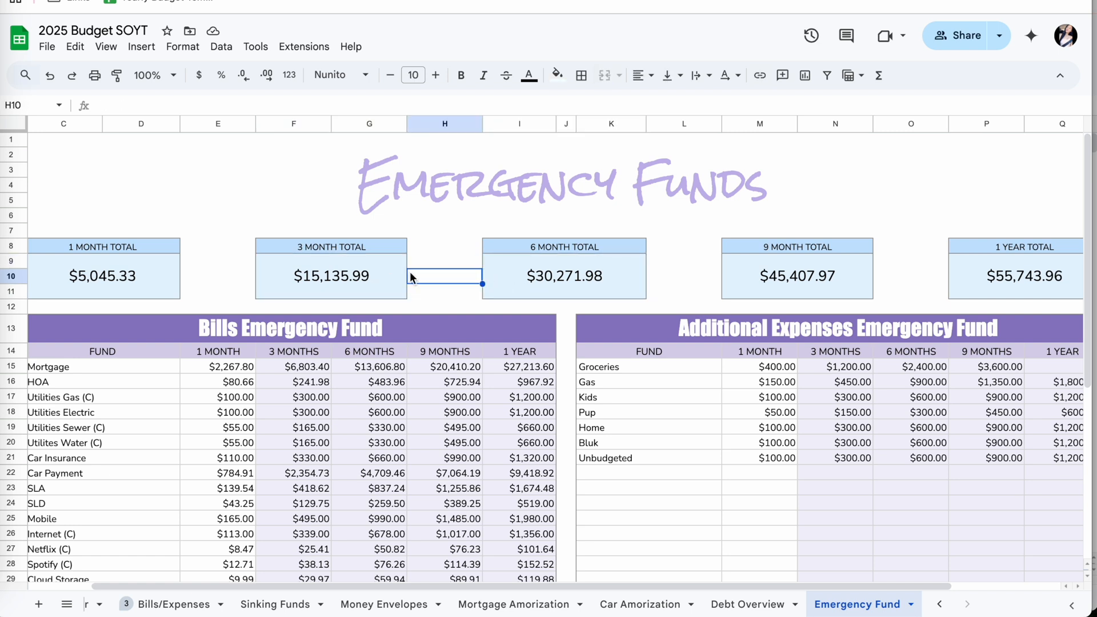
click(399, 272)
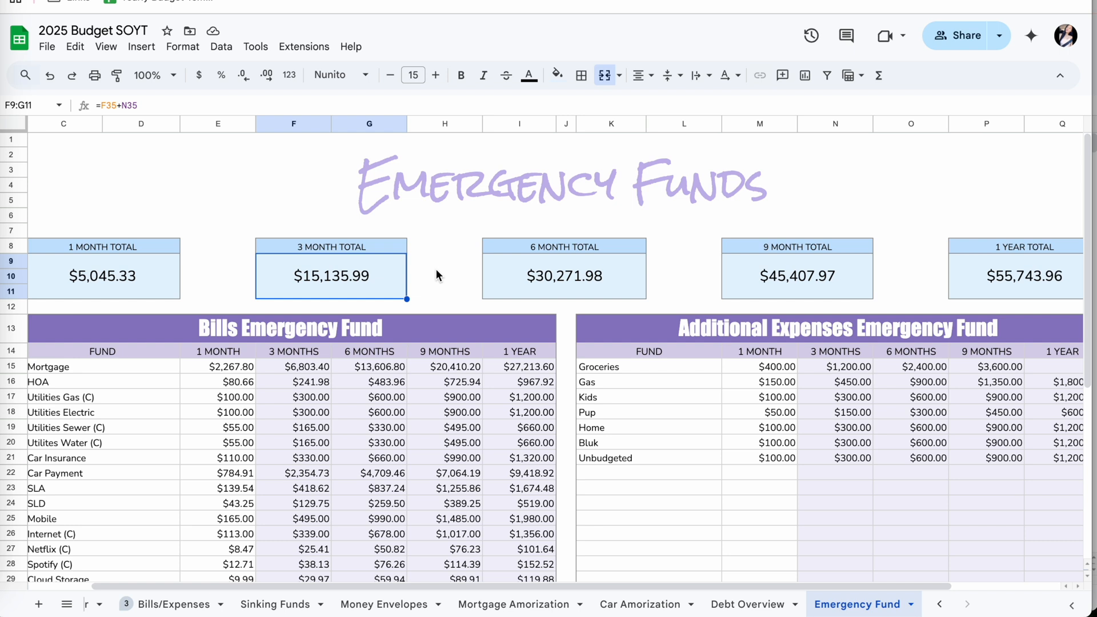
click(540, 279)
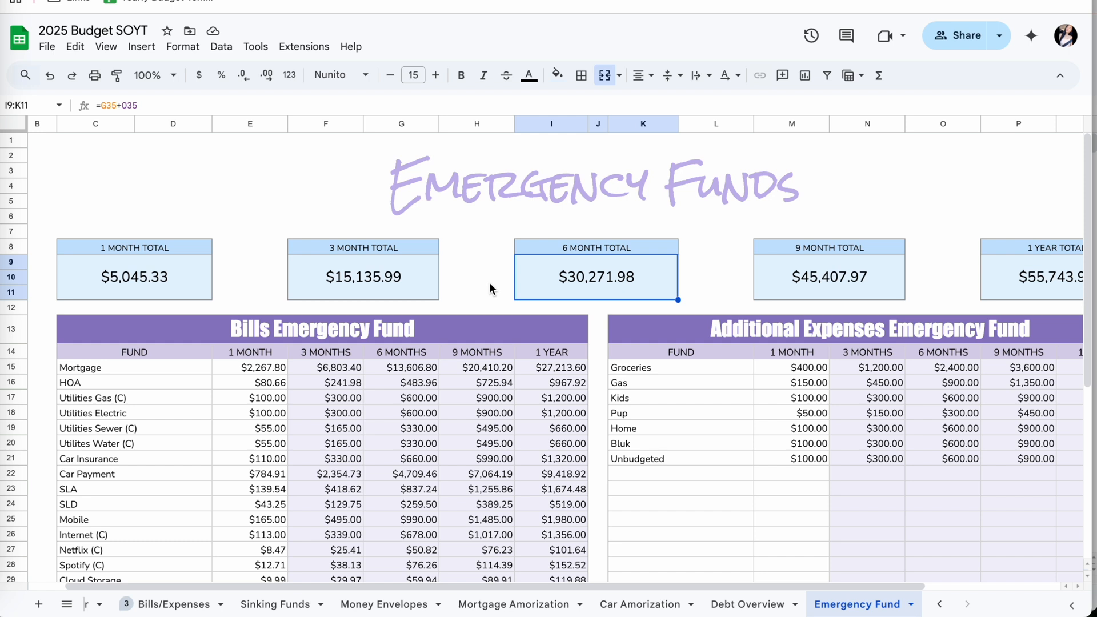
key(Left)
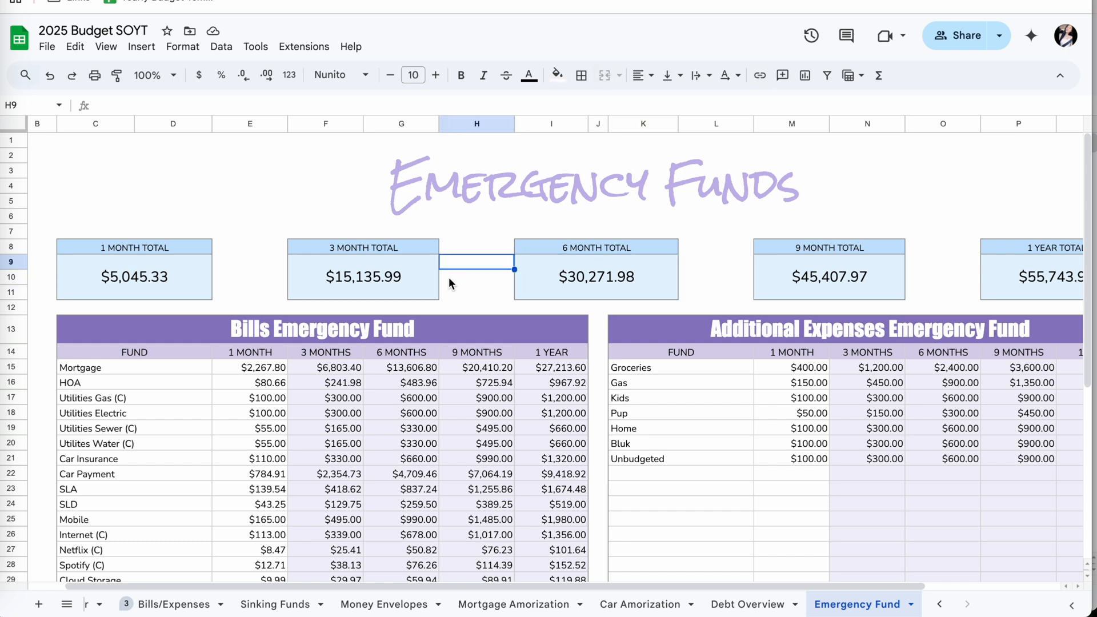
click(415, 285)
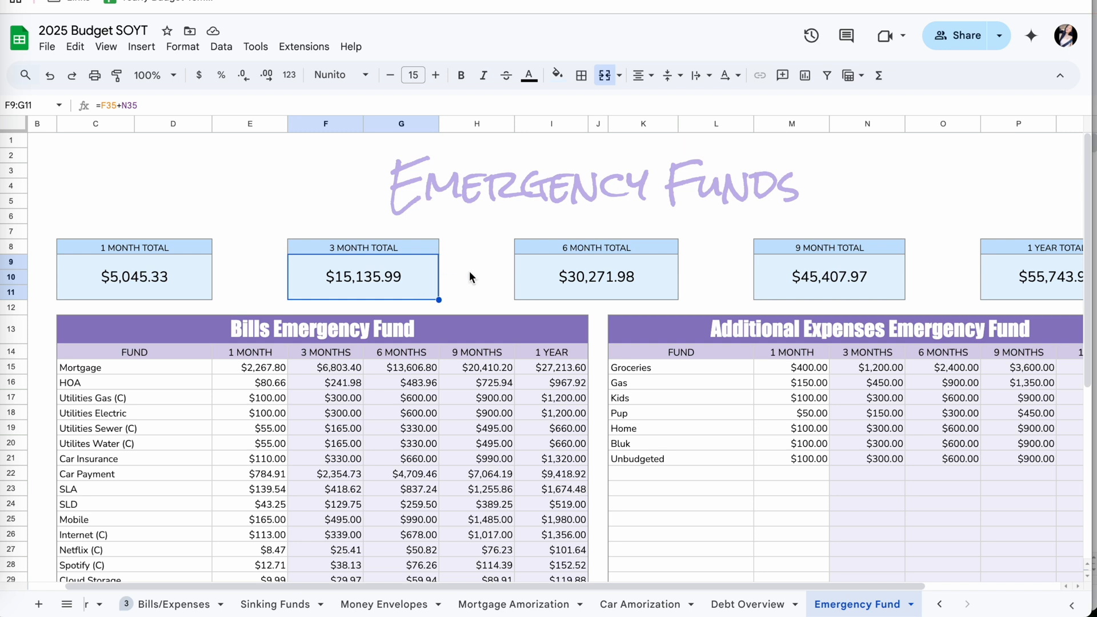
click(533, 273)
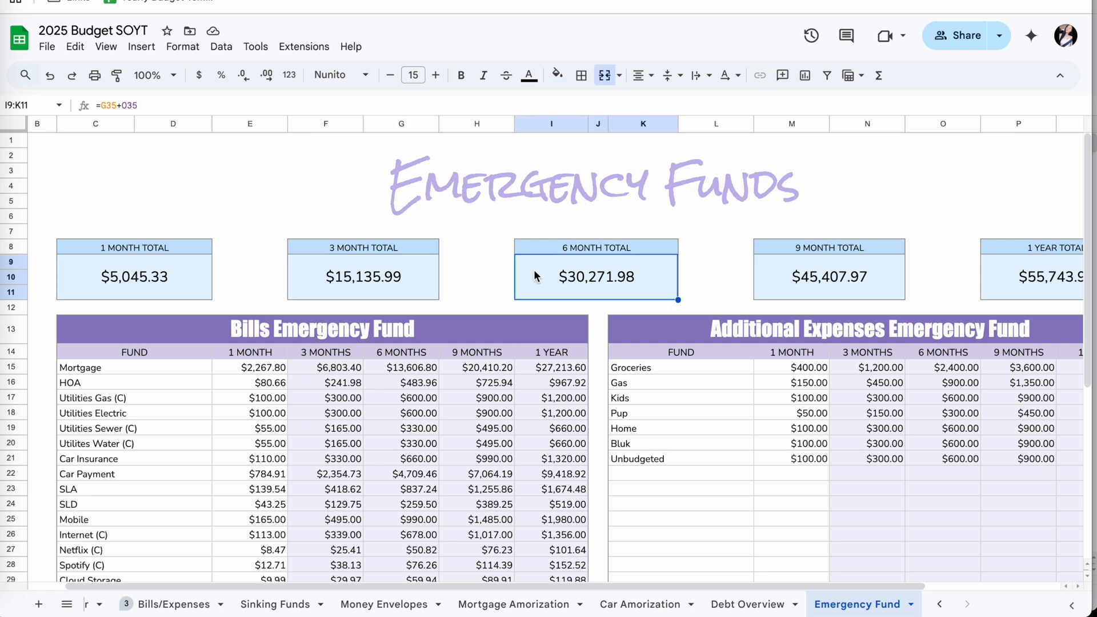
click(486, 265)
click(493, 273)
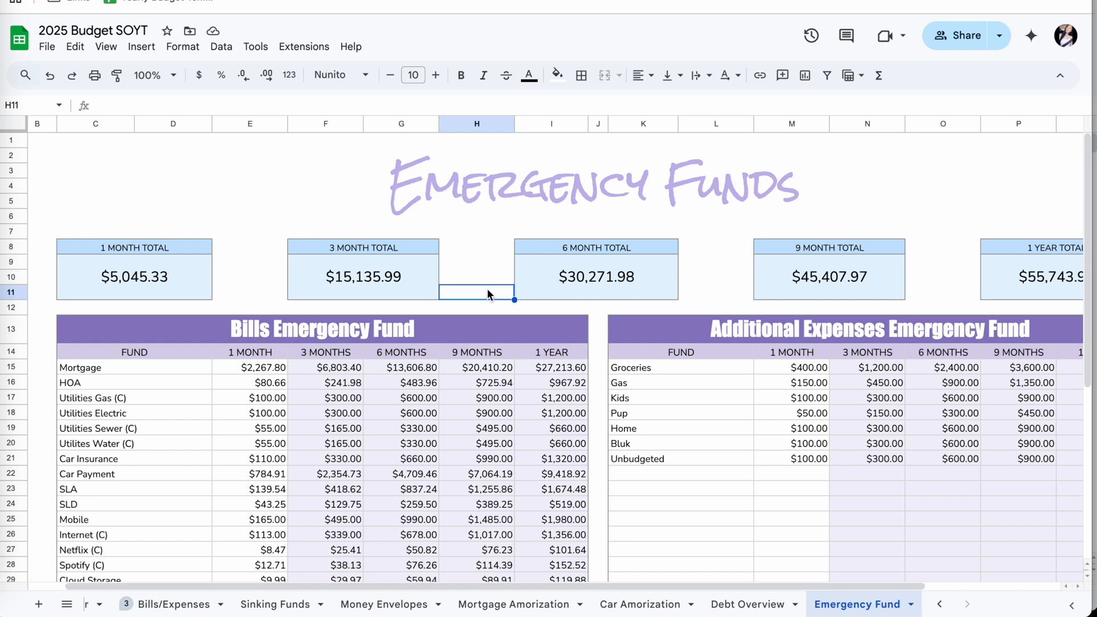
click(434, 279)
click(475, 274)
click(481, 262)
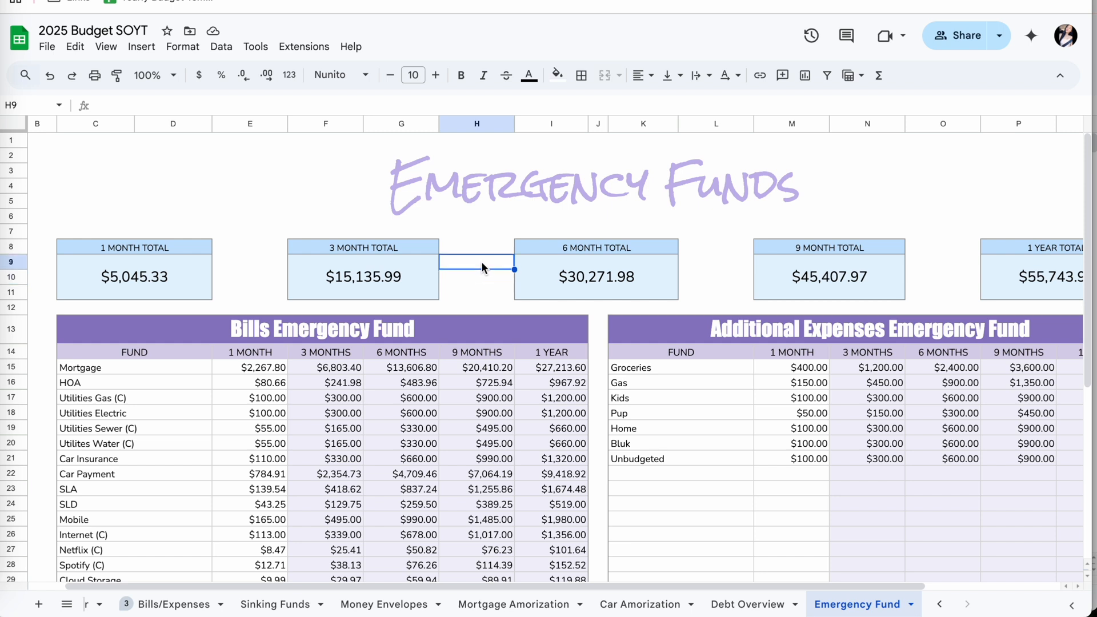
click(481, 274)
click(485, 264)
click(488, 275)
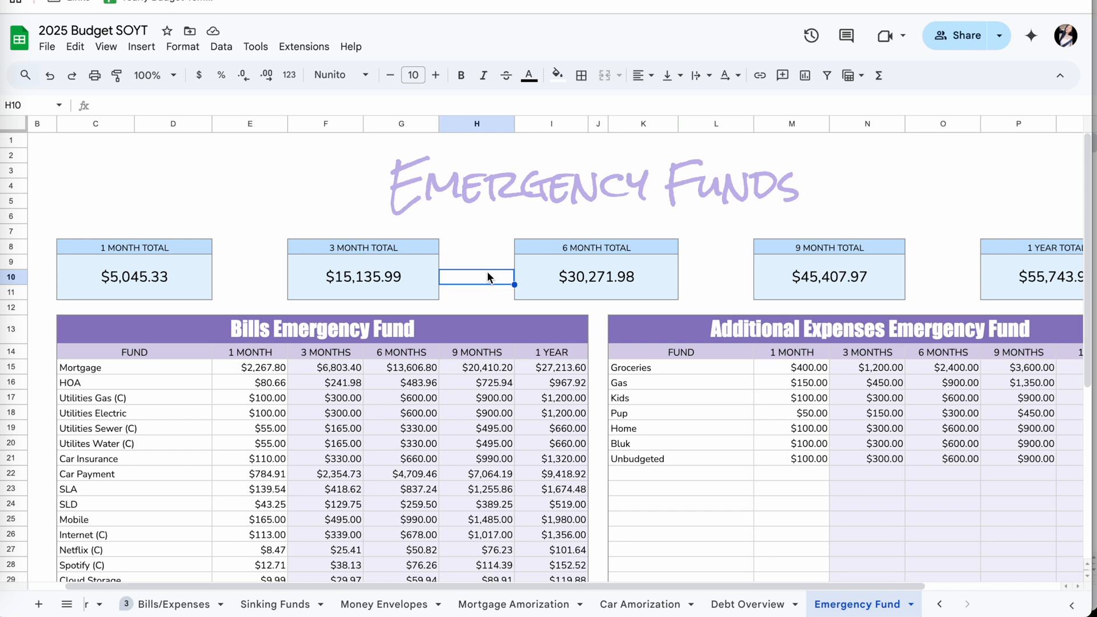
- Review the overall 3, 6 and 9 month totals and both fund tables down to their totals rows
click(379, 278)
click(492, 275)
click(540, 279)
click(750, 273)
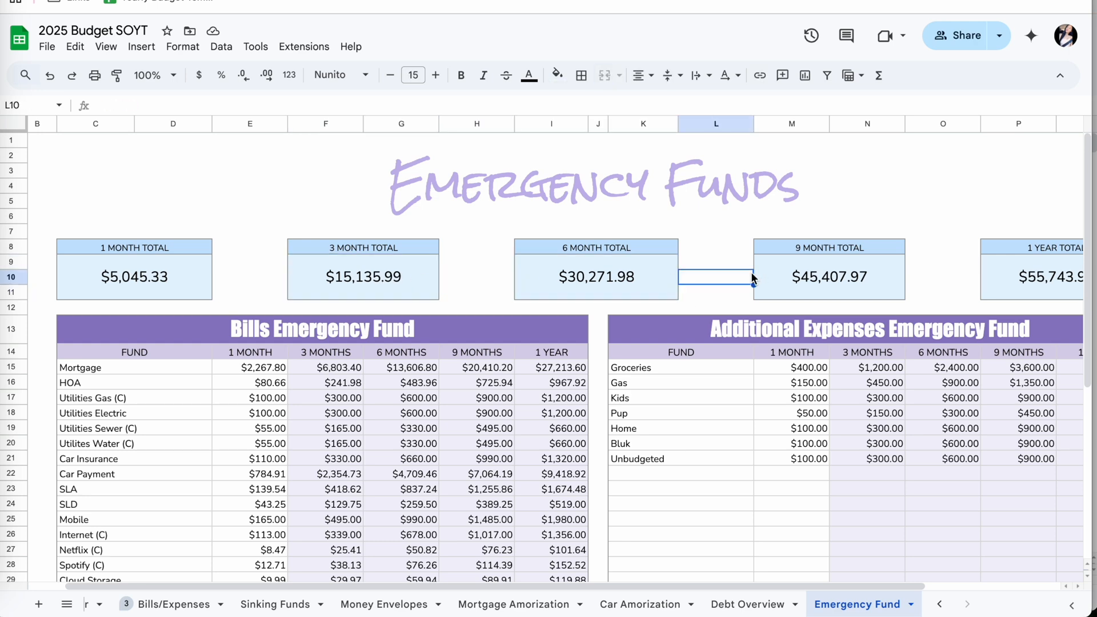
scroll(751, 272, down, 2)
scroll(462, 320, down, 5)
scroll(462, 320, right, 1)
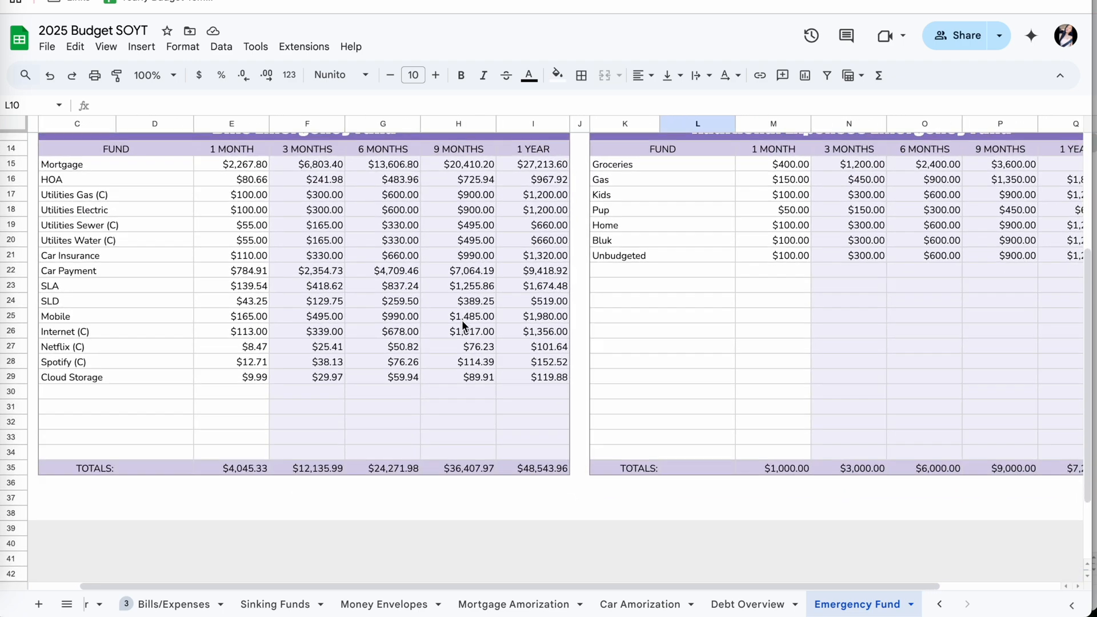
scroll(368, 470, up, 7)
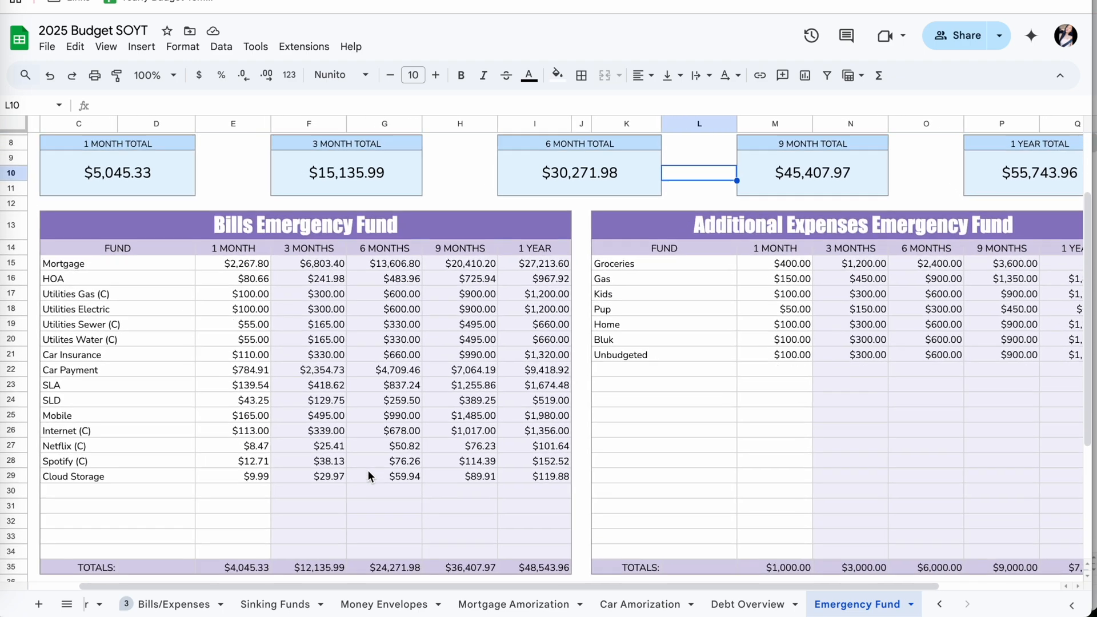
scroll(368, 469, left, 1)
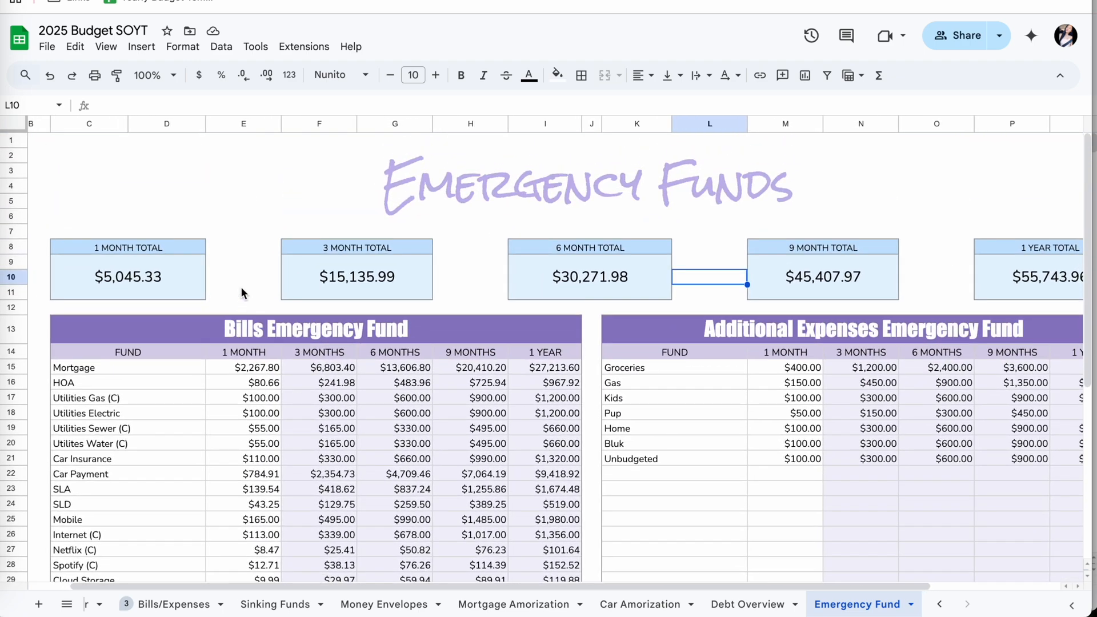
click(245, 293)
click(466, 278)
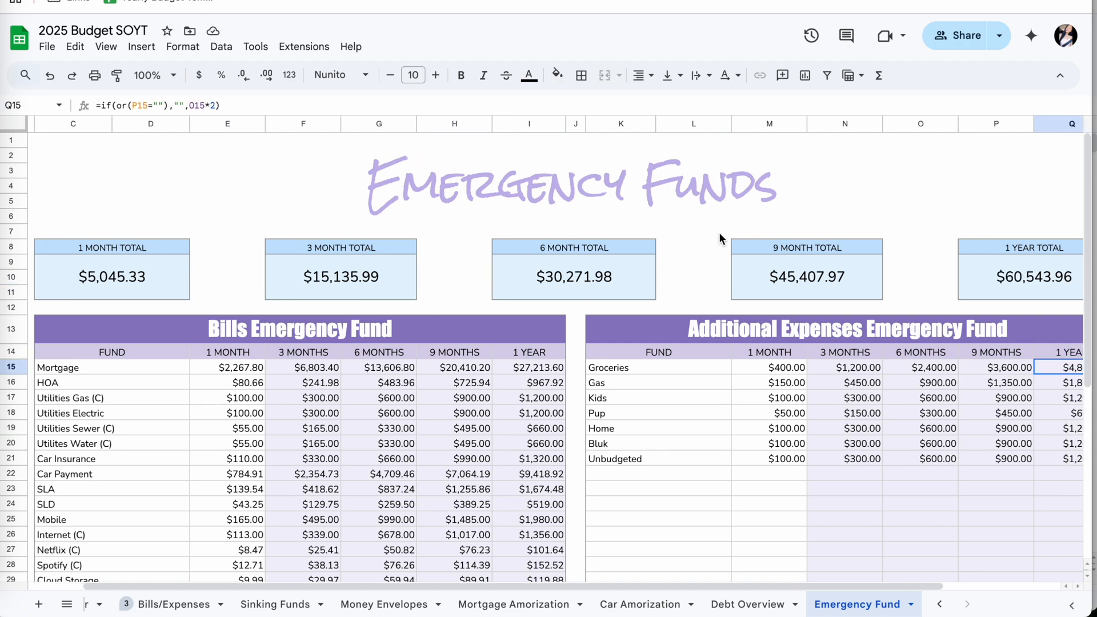
- Review the 1 year column of the Additional Expenses table, the Bills table and the overall 1 year total
scroll(718, 234, down, 4)
scroll(718, 234, left, 1)
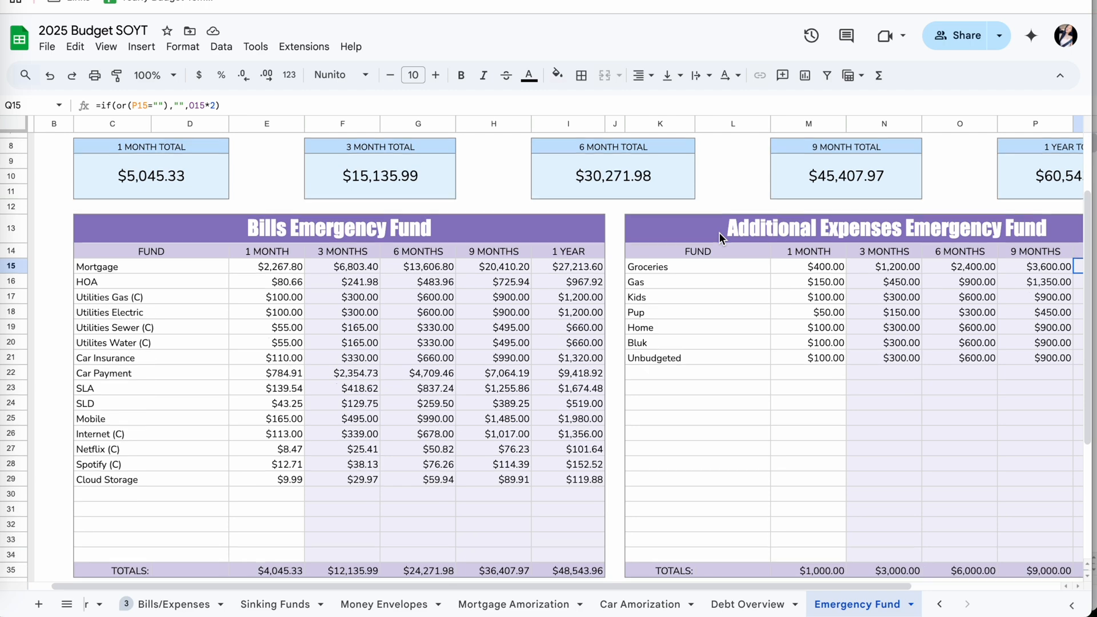
scroll(719, 232, down, 1)
scroll(719, 232, right, 1)
scroll(719, 232, up, 1)
scroll(718, 232, right, 1)
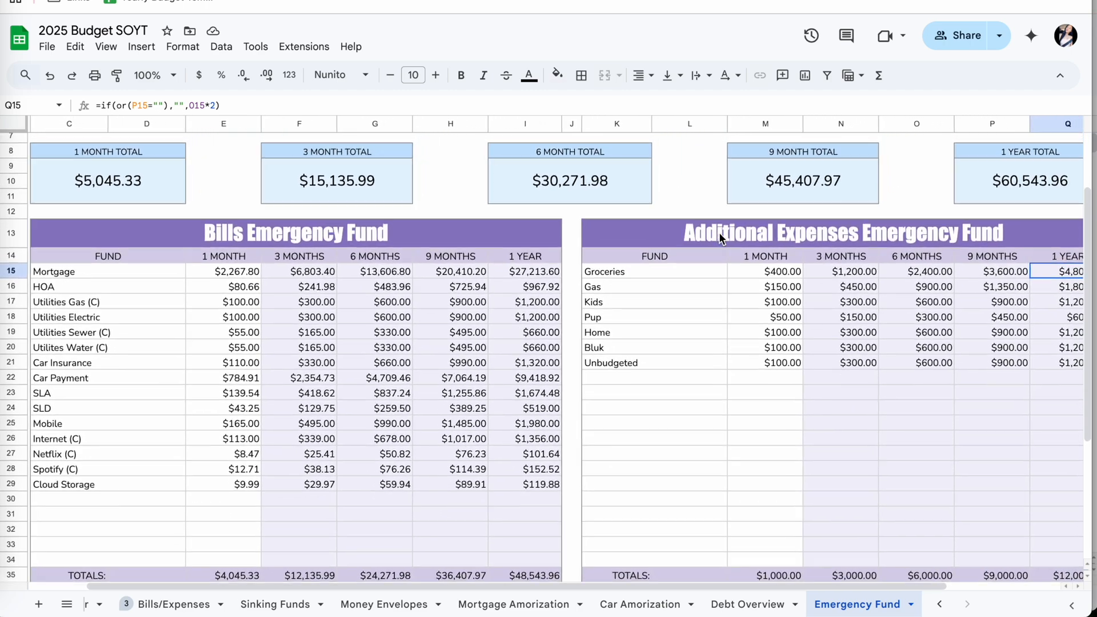
scroll(720, 238, up, 4)
scroll(719, 238, left, 1)
scroll(719, 239, left, 1)
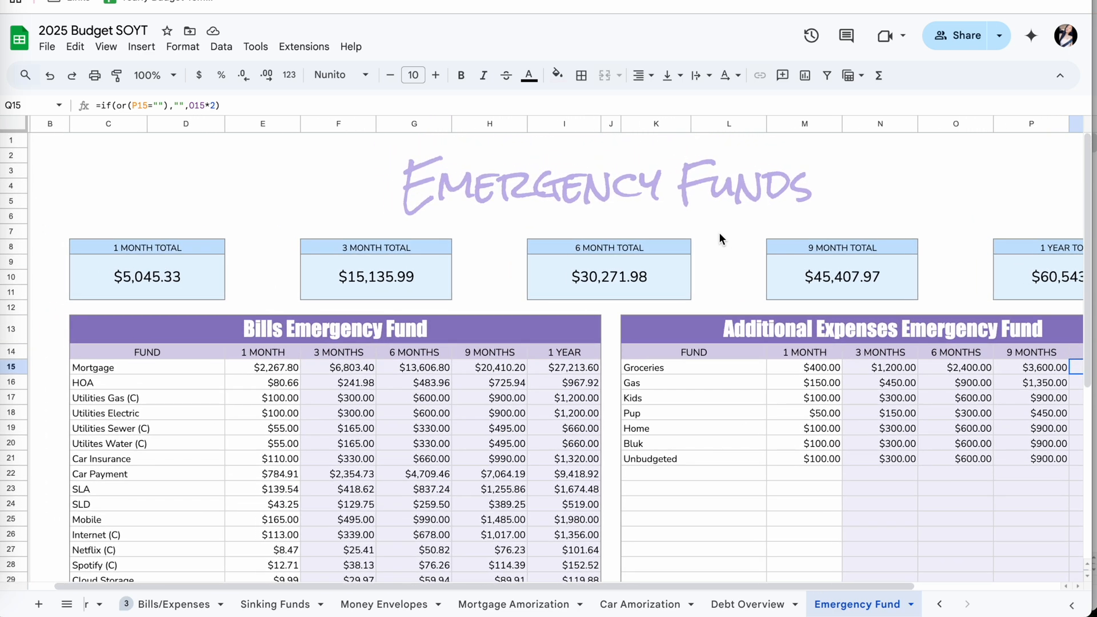
- Look over the Emergency Funds title, the overall total boxes and the full length of both fund tables
click(687, 173)
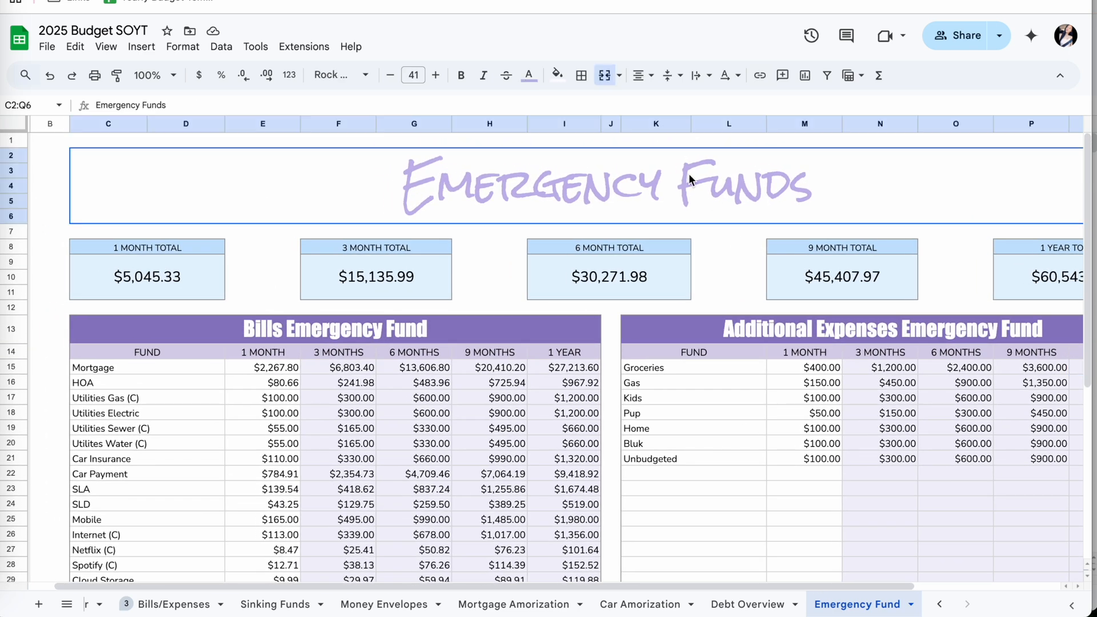
scroll(716, 216, down, 1)
scroll(716, 216, right, 1)
click(720, 231)
scroll(720, 231, down, 3)
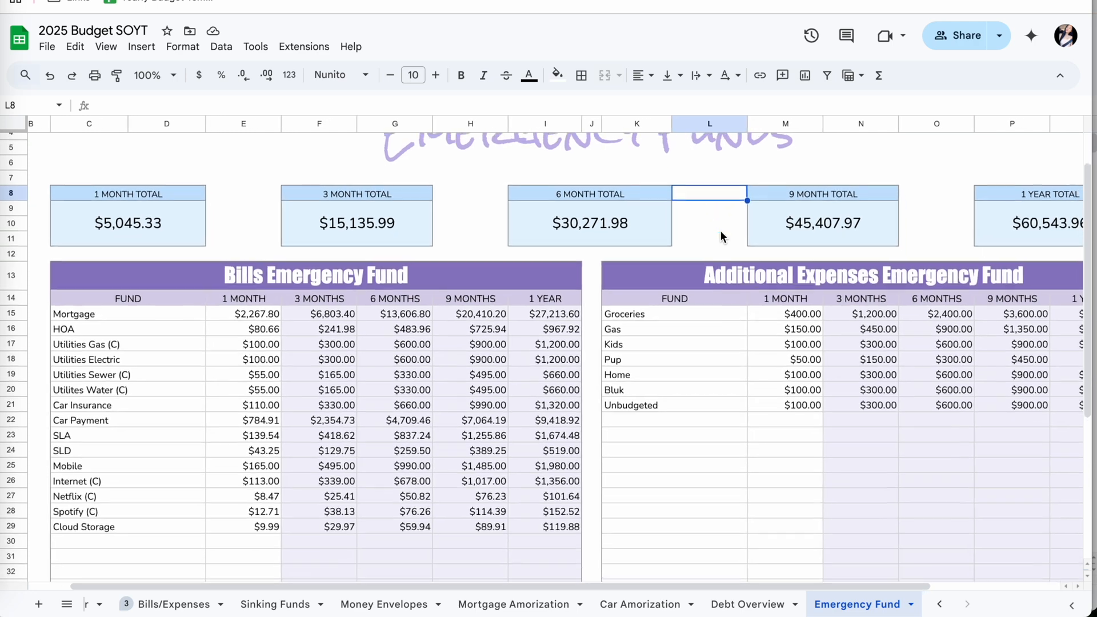
click(711, 230)
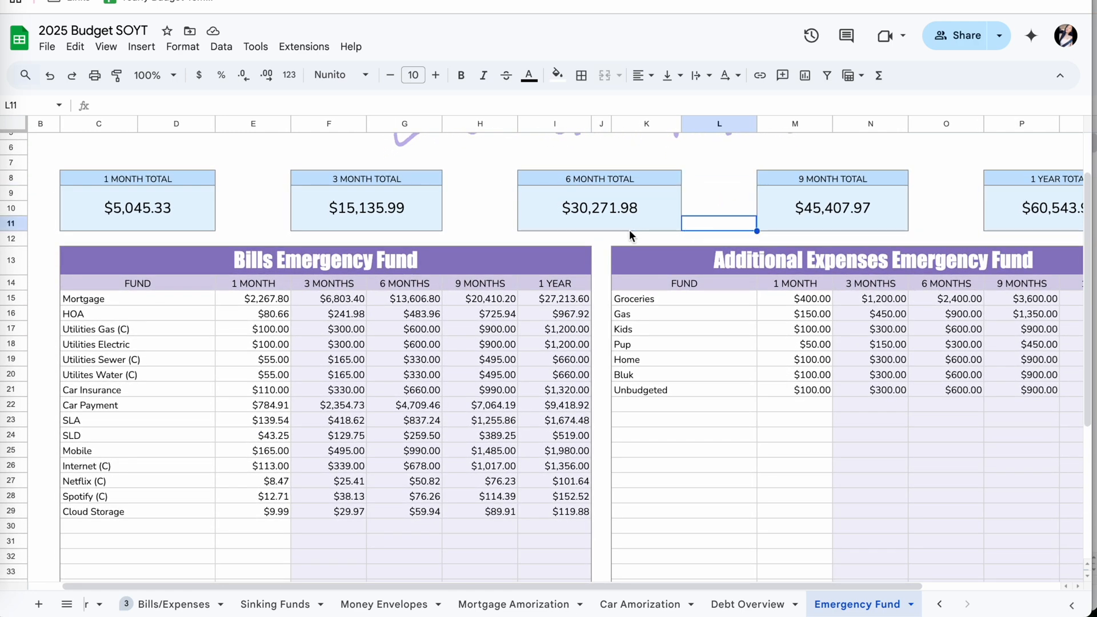
click(608, 238)
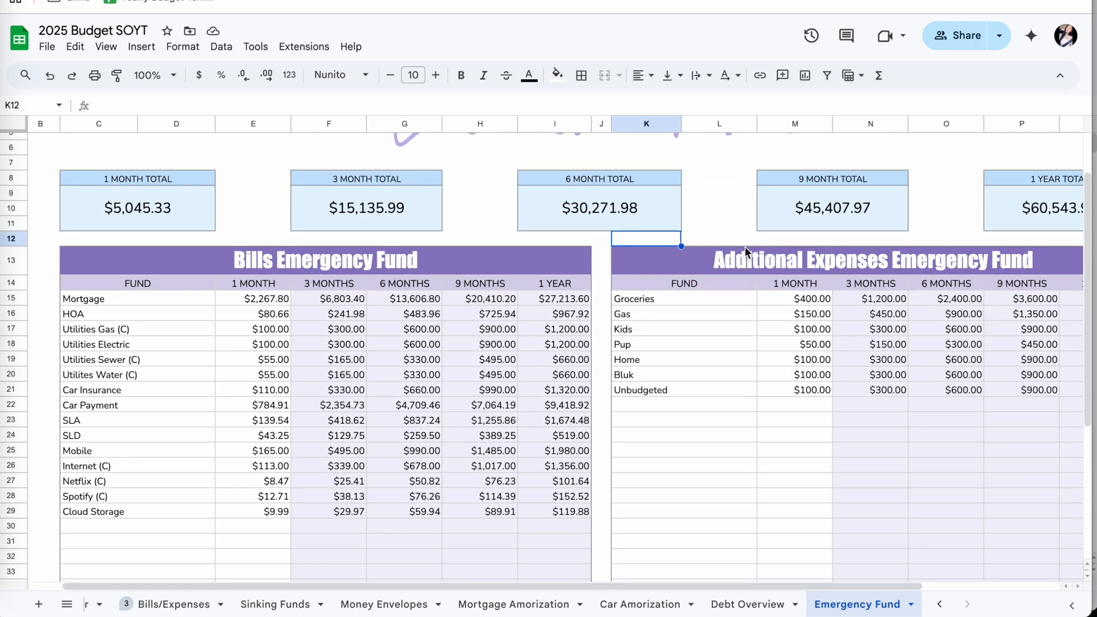
scroll(754, 461, down, 5)
click(754, 461)
scroll(754, 460, up, 7)
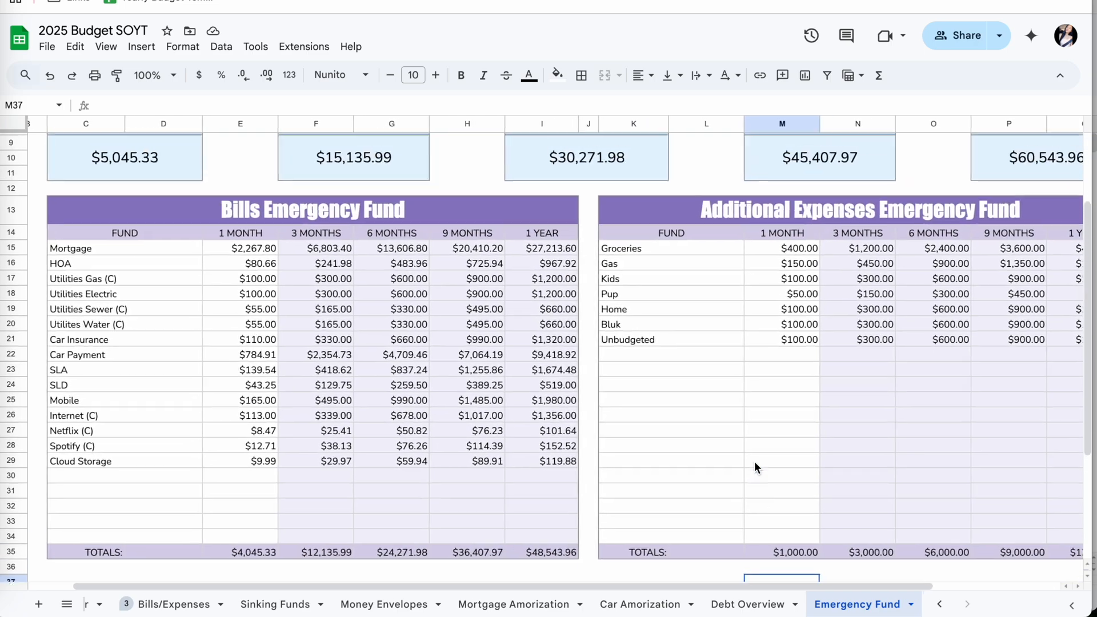
- Examine the Bills and Additional Expenses Emergency Fund tables from their first entries down to their totals rows
scroll(754, 461, left, 2)
scroll(754, 461, down, 3)
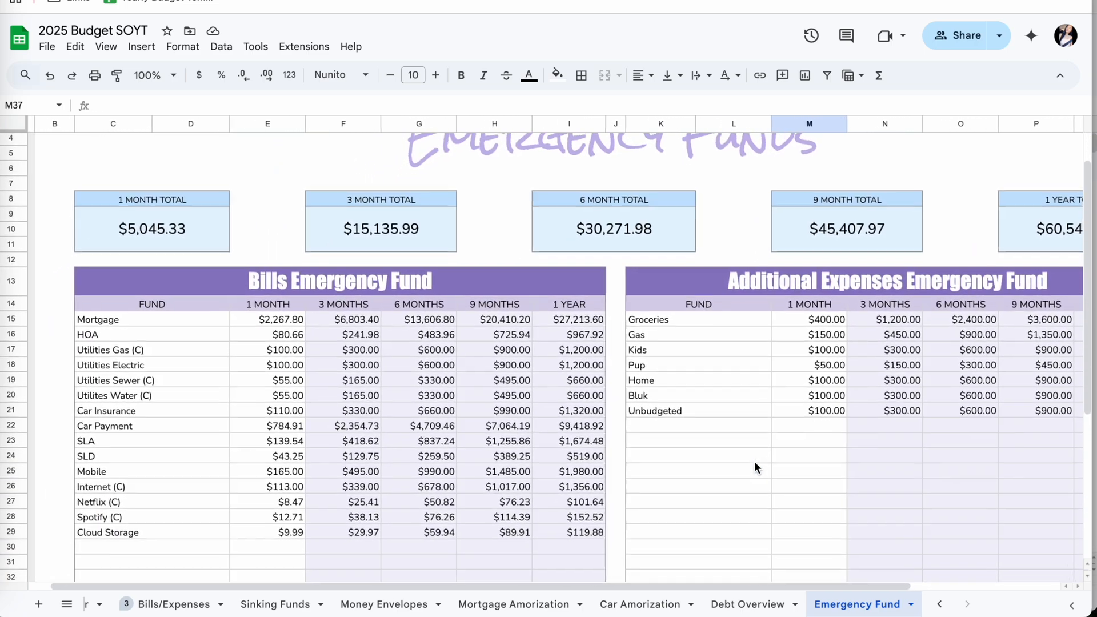
scroll(755, 463, down, 3)
scroll(755, 462, right, 2)
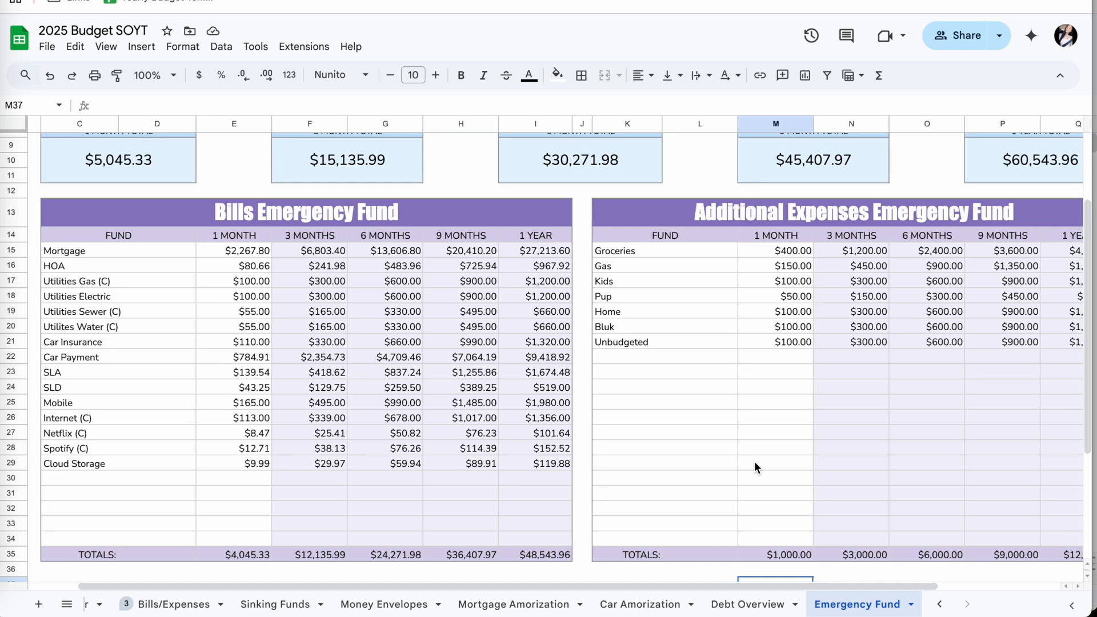
scroll(754, 461, left, 1)
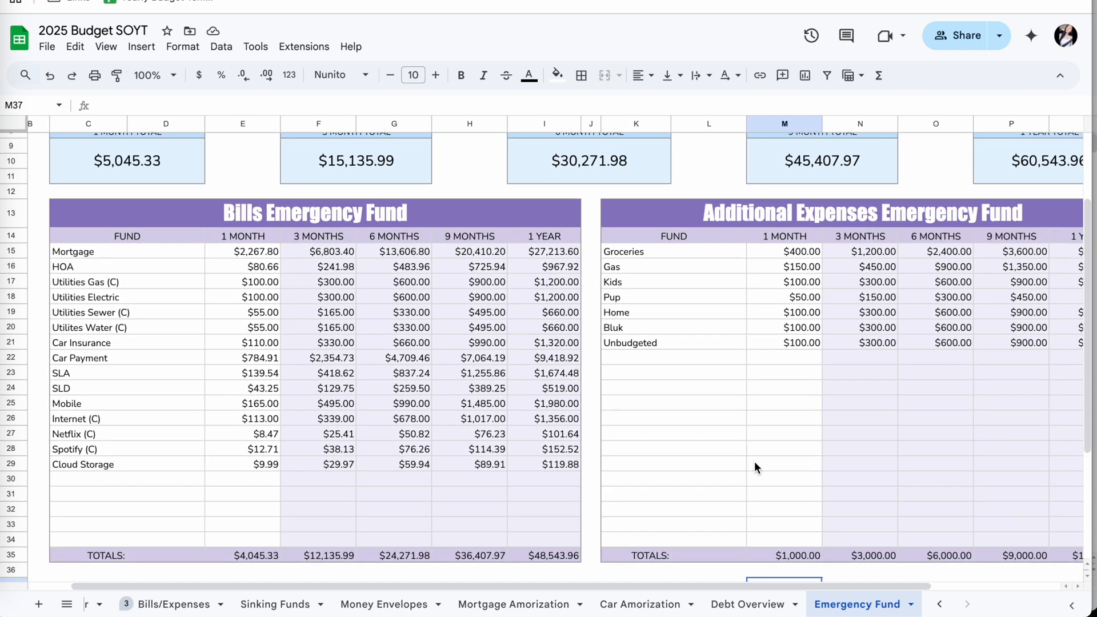
scroll(754, 467, right, 1)
scroll(754, 468, up, 1)
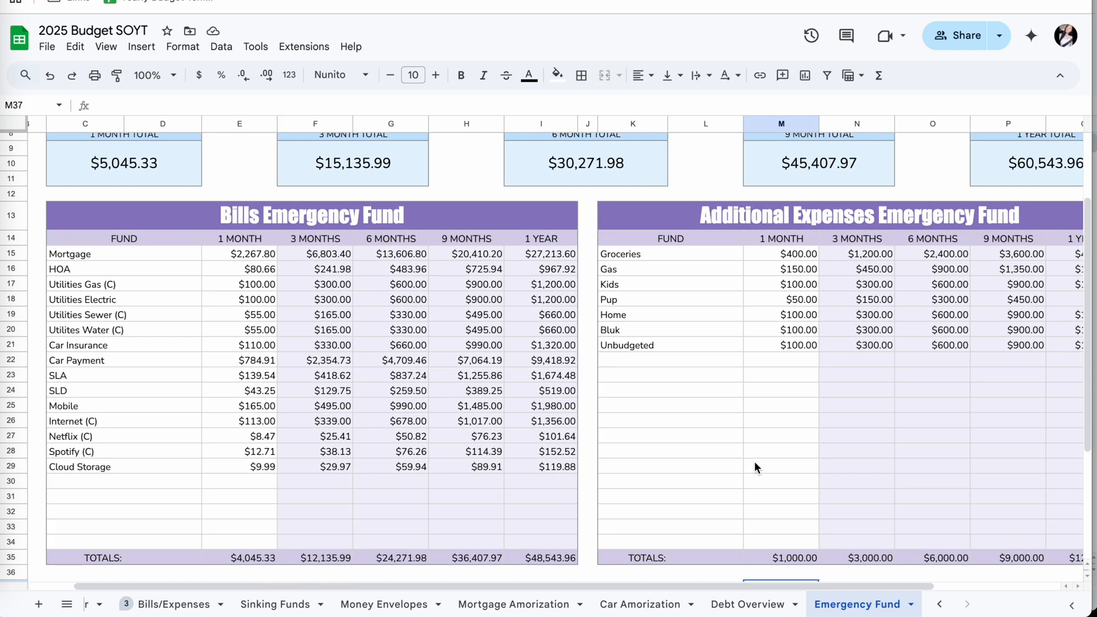
scroll(754, 467, up, 1)
scroll(754, 468, down, 1)
scroll(754, 467, right, 1)
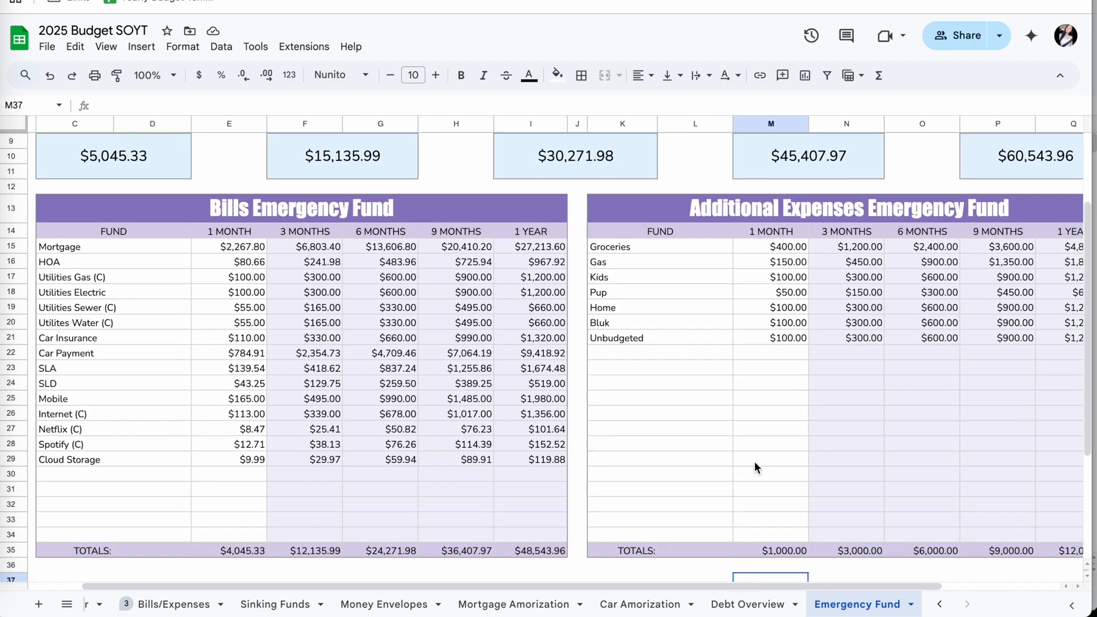
scroll(754, 462, up, 1)
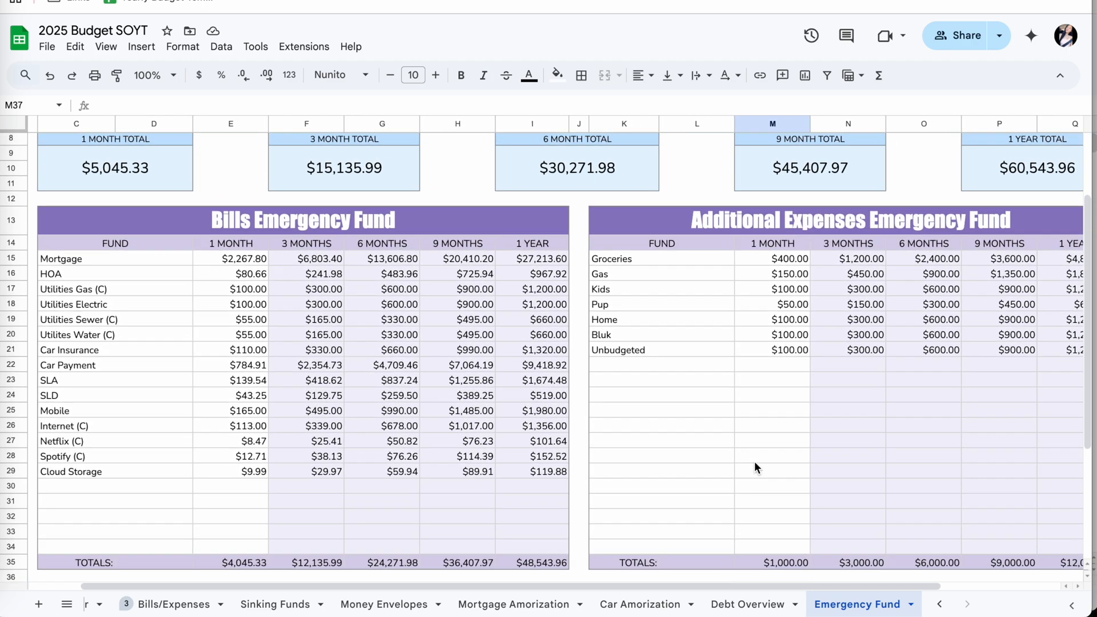
scroll(754, 463, left, 1)
scroll(754, 466, down, 1)
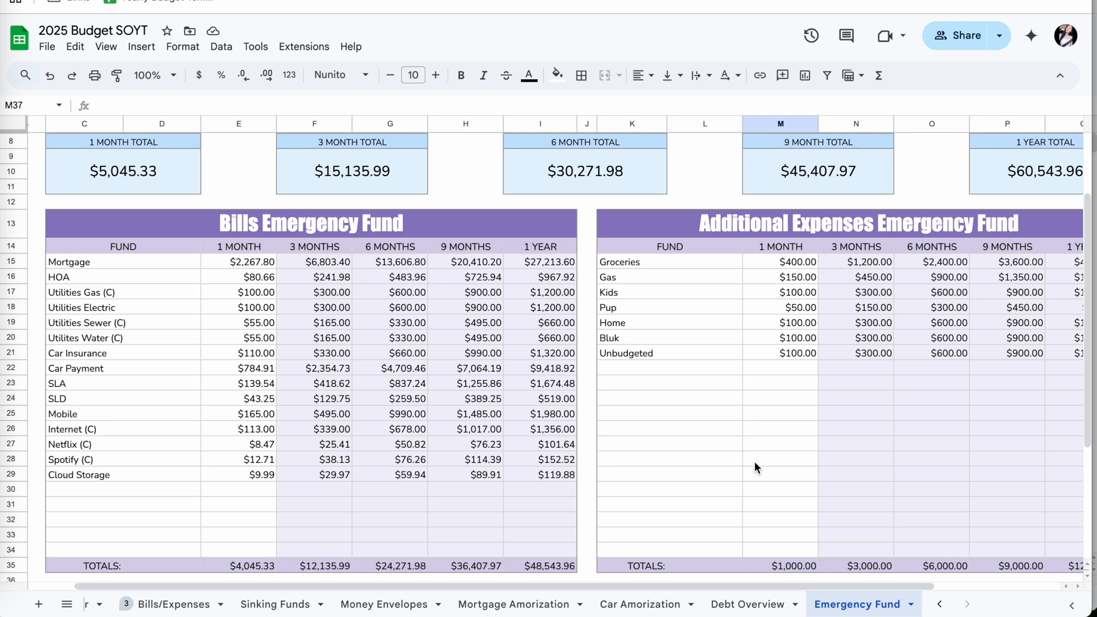
scroll(879, 320, up, 1)
scroll(879, 320, right, 1)
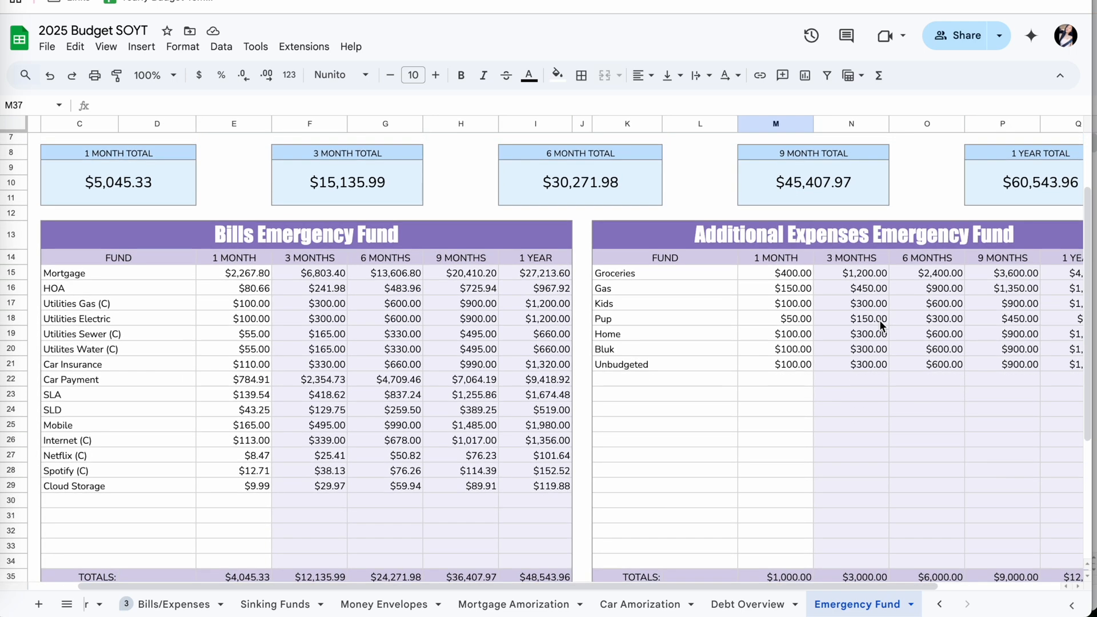
scroll(879, 320, right, 1)
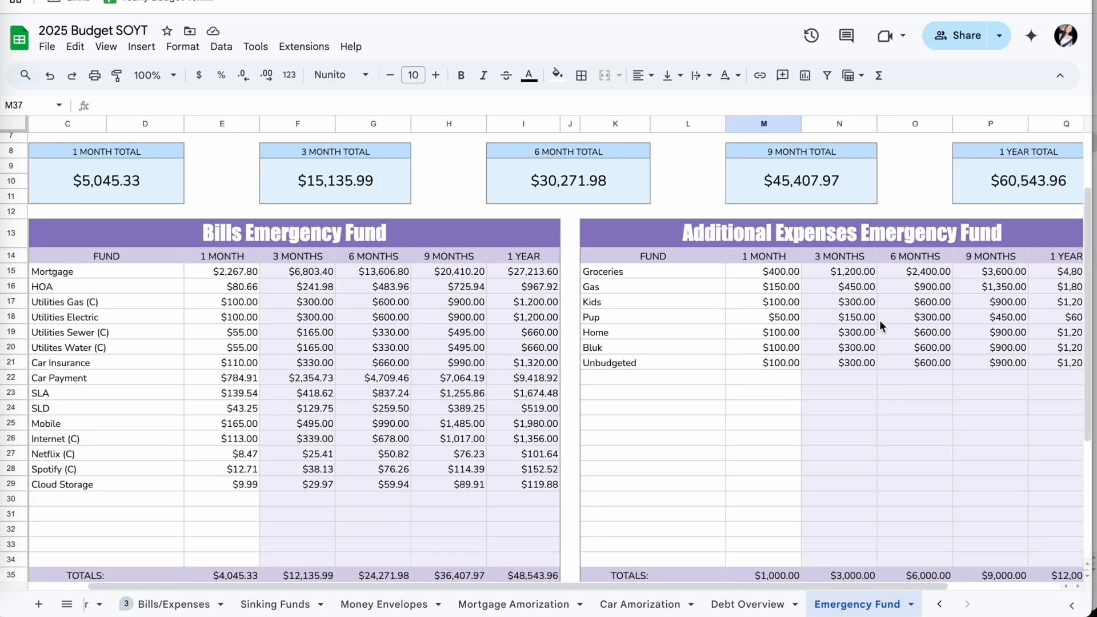
- Review the overall 1 month to 1 year total boxes beneath the Emergency Funds title
scroll(879, 320, up, 1)
scroll(880, 325, up, 3)
scroll(880, 324, left, 1)
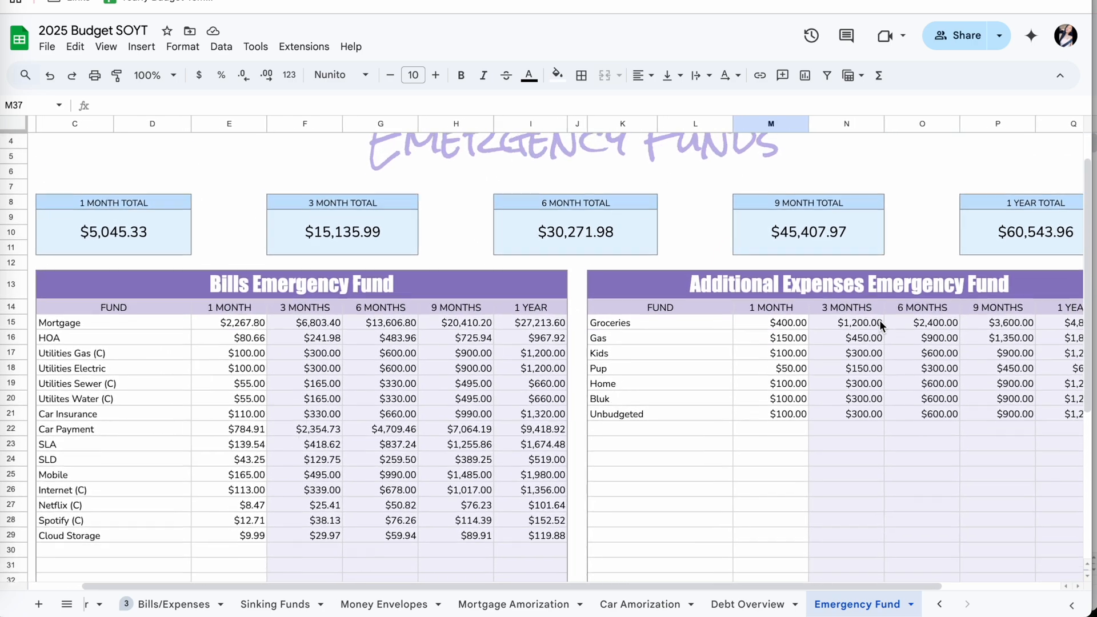
scroll(880, 325, down, 2)
scroll(880, 325, left, 1)
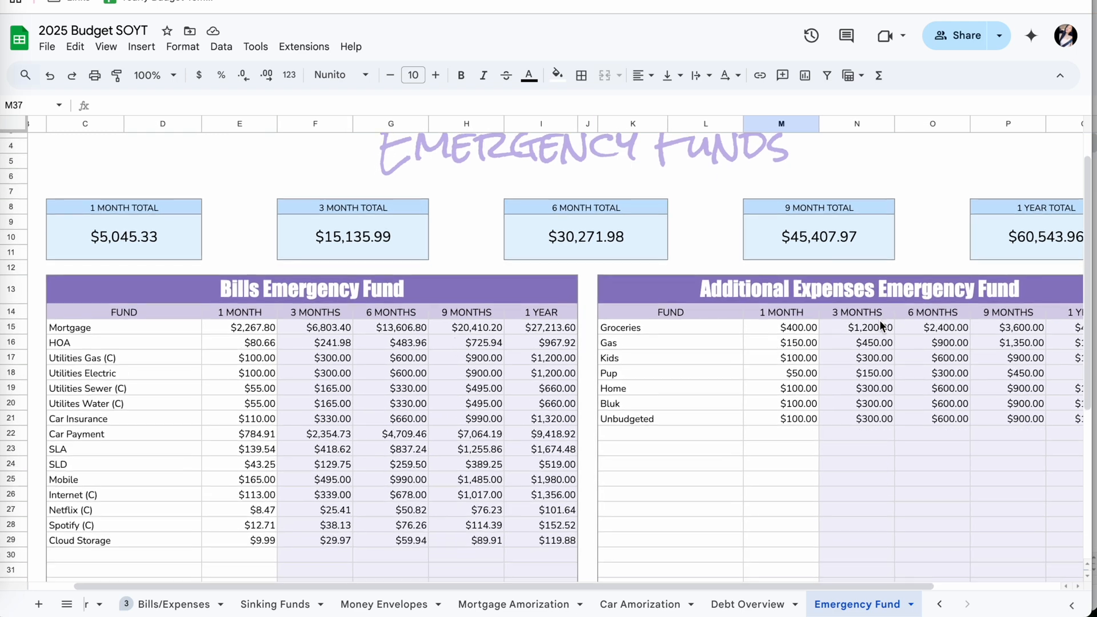
scroll(879, 325, right, 1)
scroll(880, 325, up, 1)
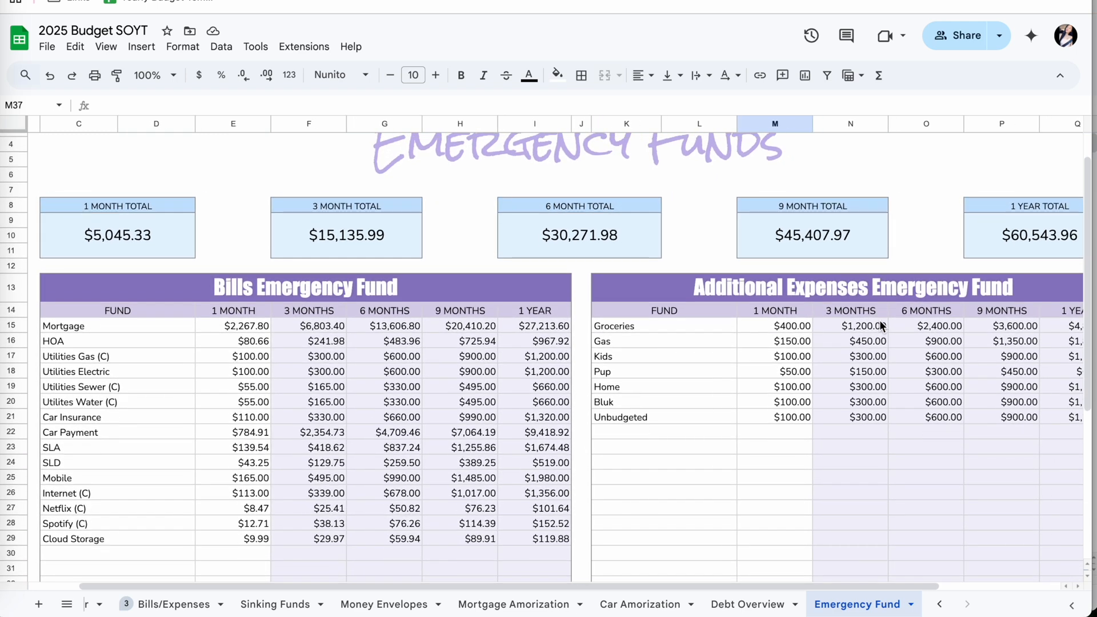
scroll(880, 324, left, 1)
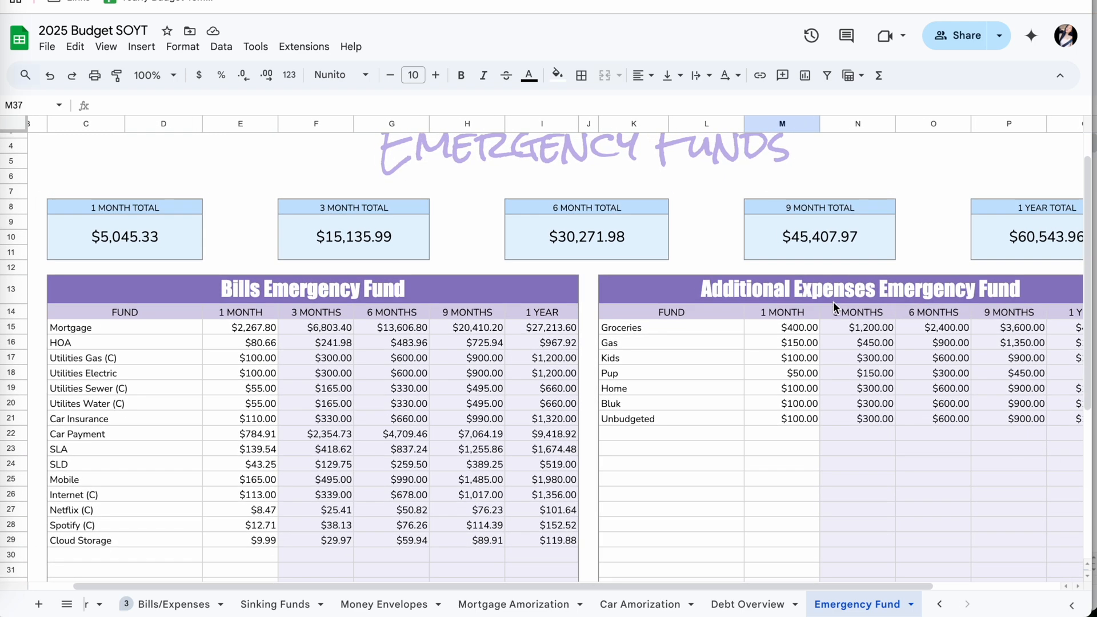
click(744, 264)
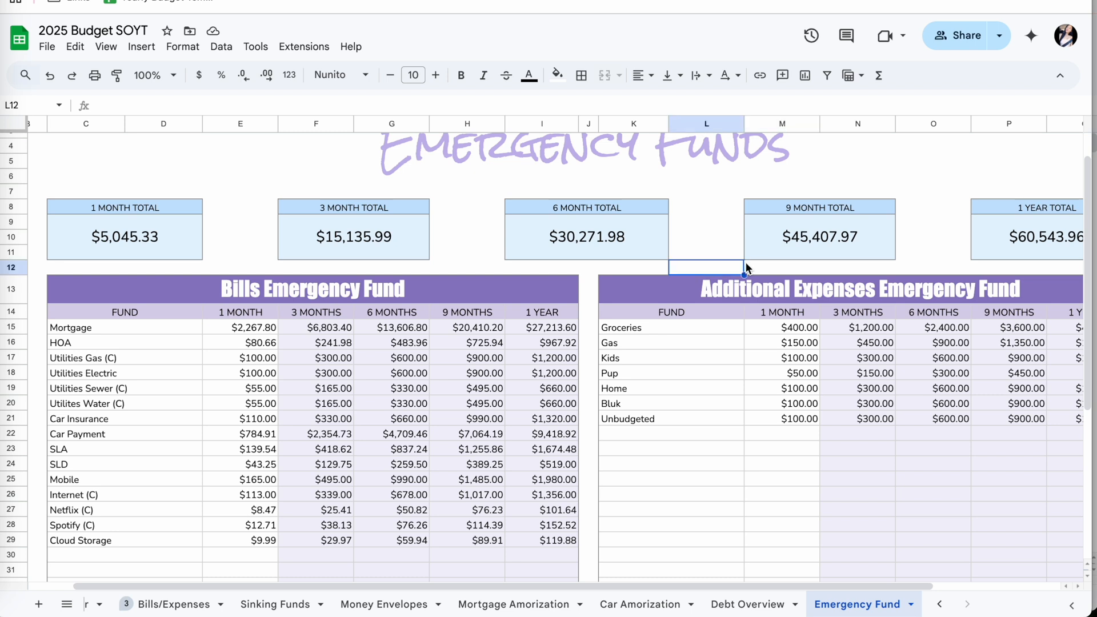